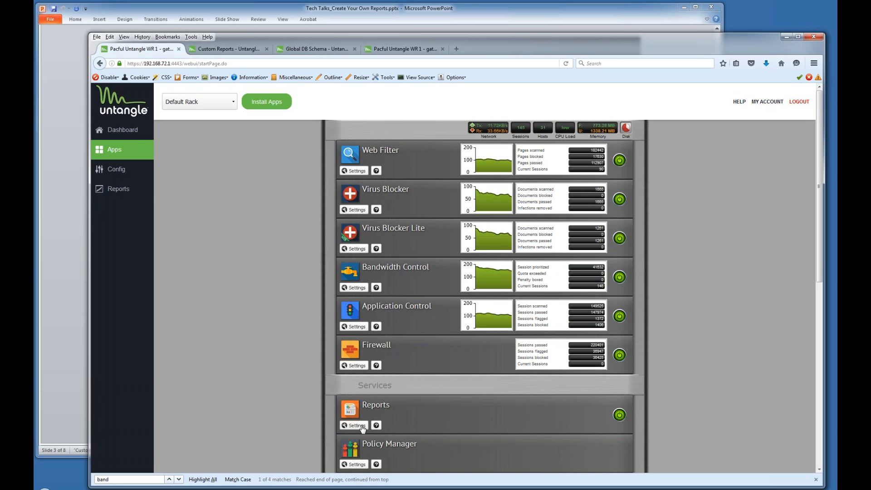
# Show the Web Filter 'Top Categories (by request)' pie chart in the Reports viewer.
pyautogui.click(124, 195)
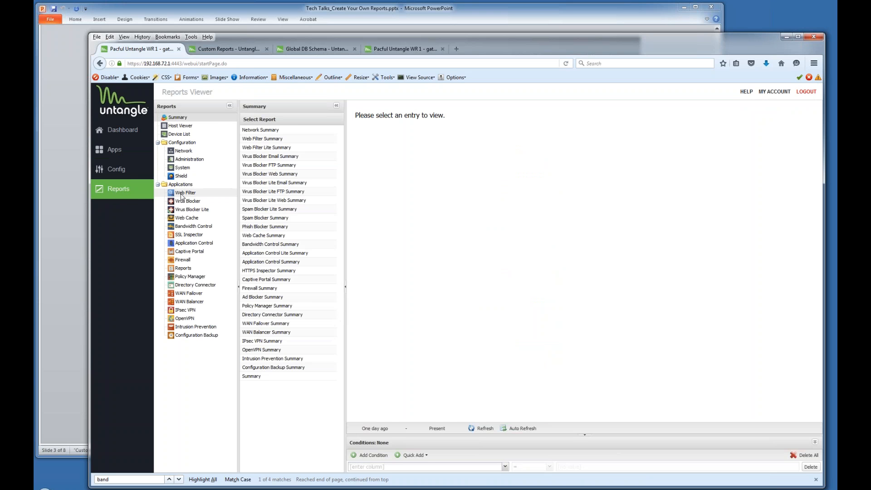
pyautogui.click(225, 194)
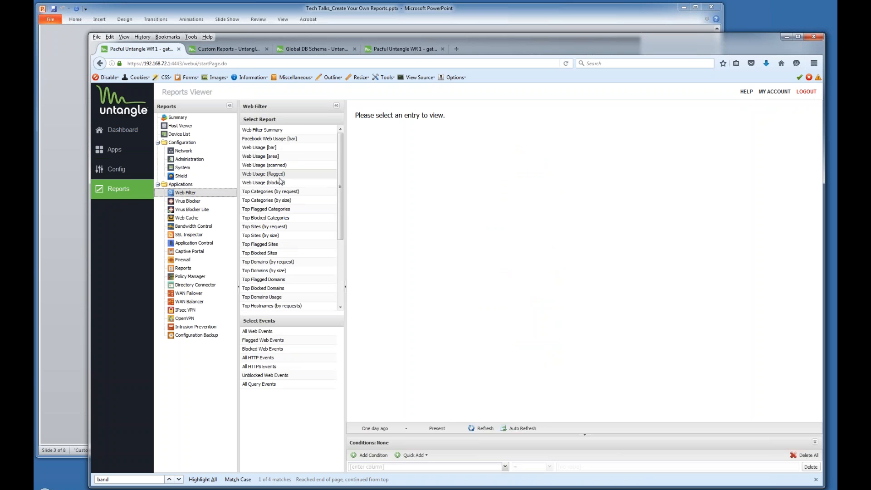
pyautogui.click(284, 194)
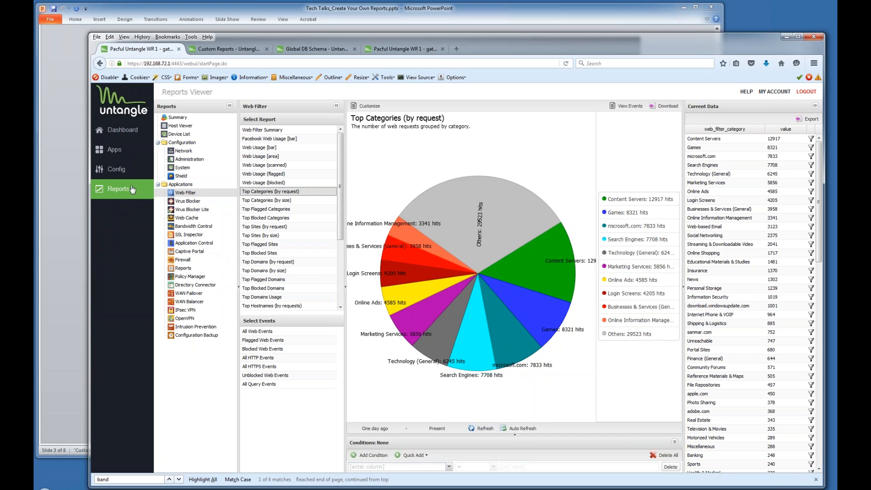
# Open the Reports app's Manage Reports list and scroll to the Bandwidth Control entries.
pyautogui.click(118, 155)
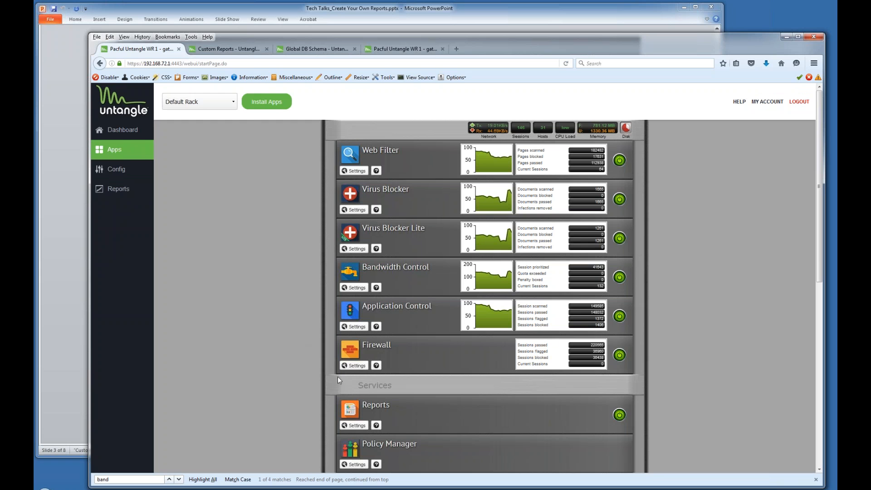
pyautogui.click(357, 426)
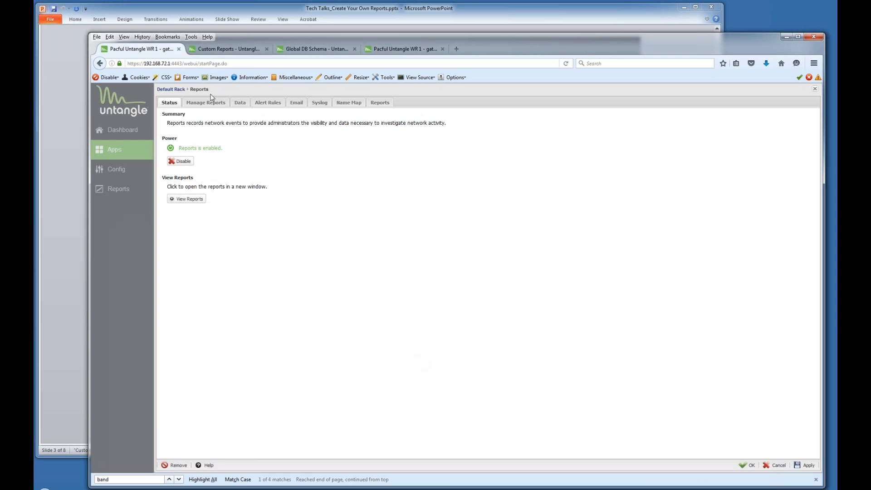
pyautogui.click(213, 105)
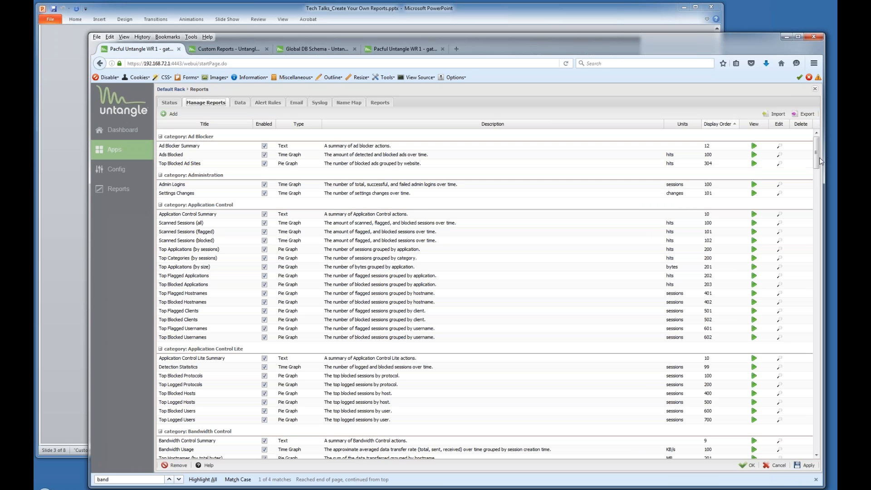
pyautogui.moveTo(819, 161); pyautogui.dragTo(825, 181)
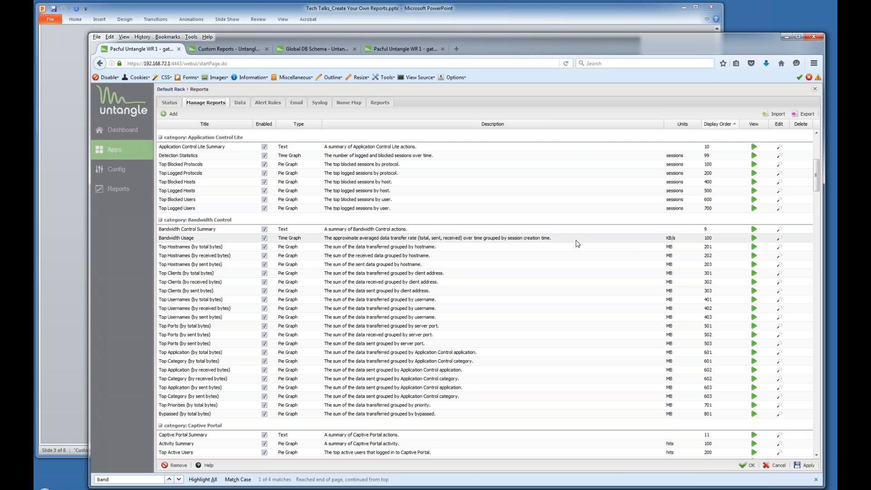
# Display the Bandwidth Usage report starting from April 13, 2016, and refresh it.
pyautogui.click(755, 238)
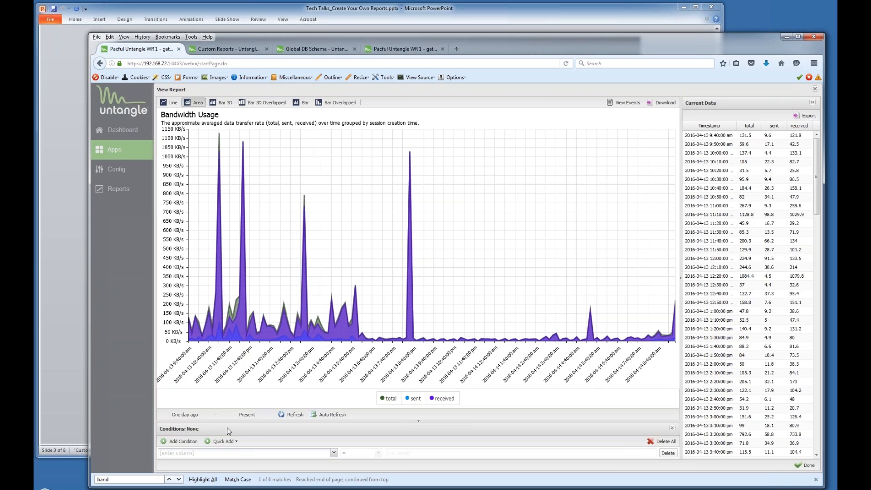
pyautogui.click(190, 416)
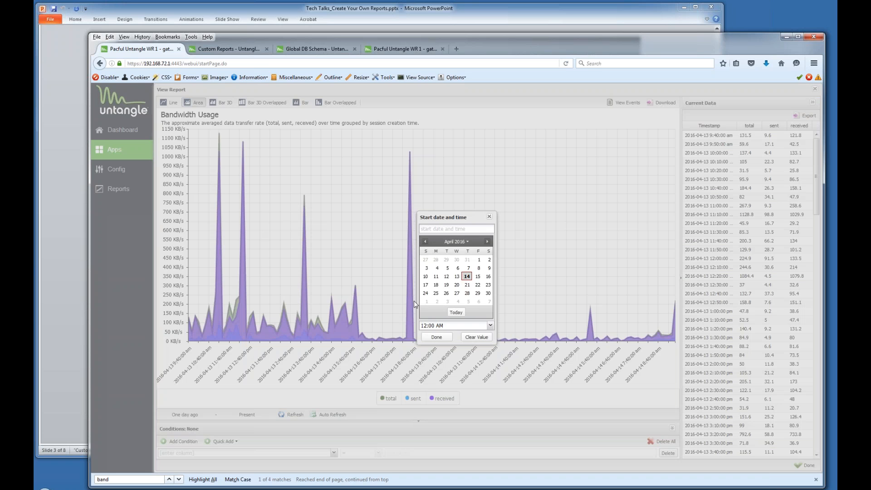
pyautogui.click(457, 277)
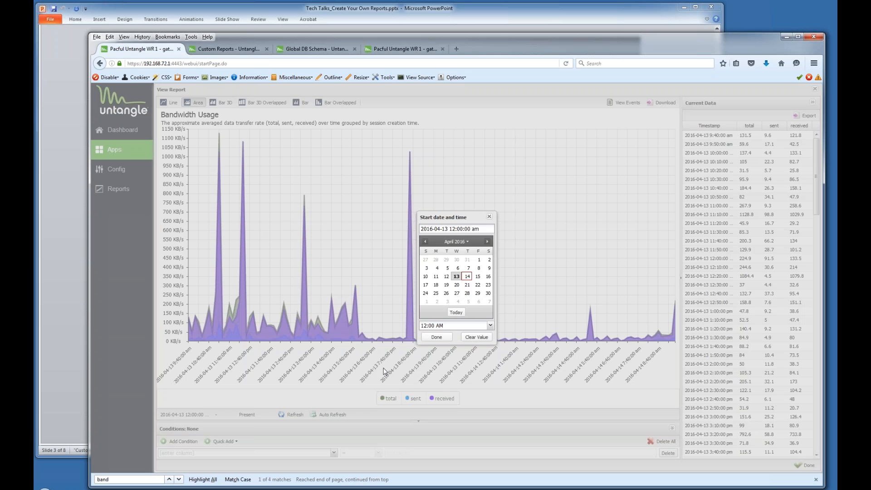
pyautogui.click(443, 340)
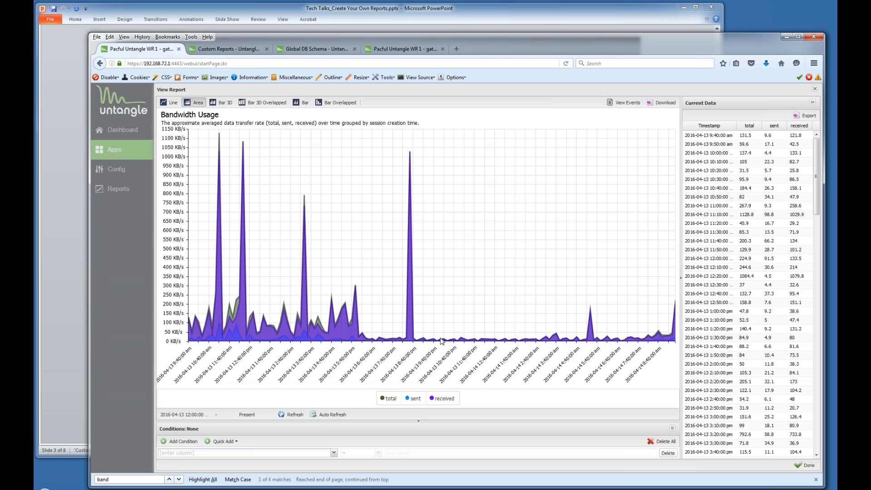
pyautogui.click(299, 416)
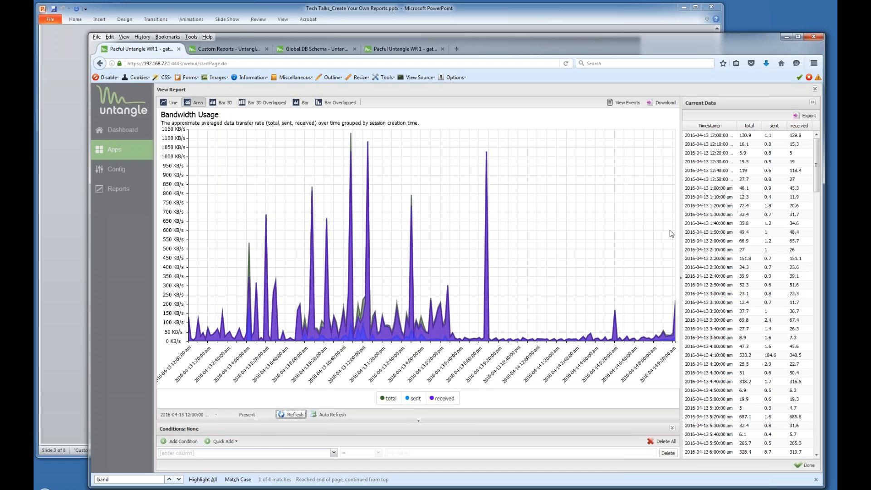
# Close the report viewer, open Bandwidth Usage for editing and copy it.
pyautogui.click(815, 90)
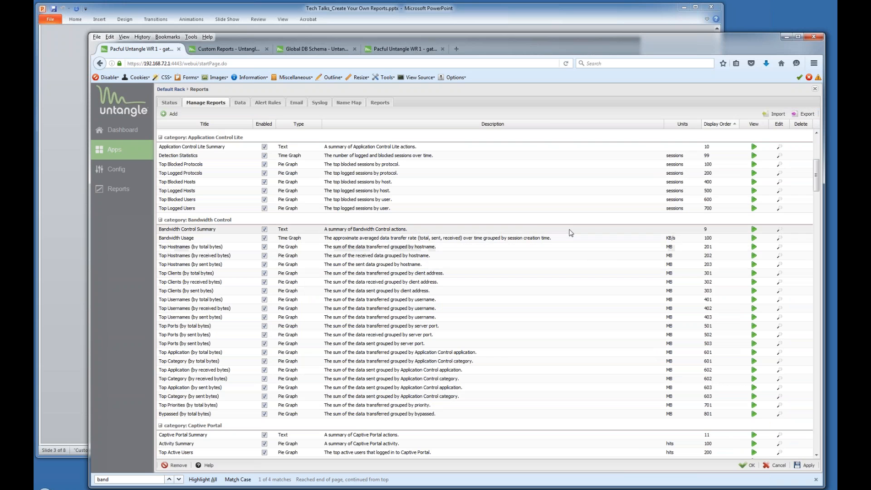
pyautogui.click(780, 242)
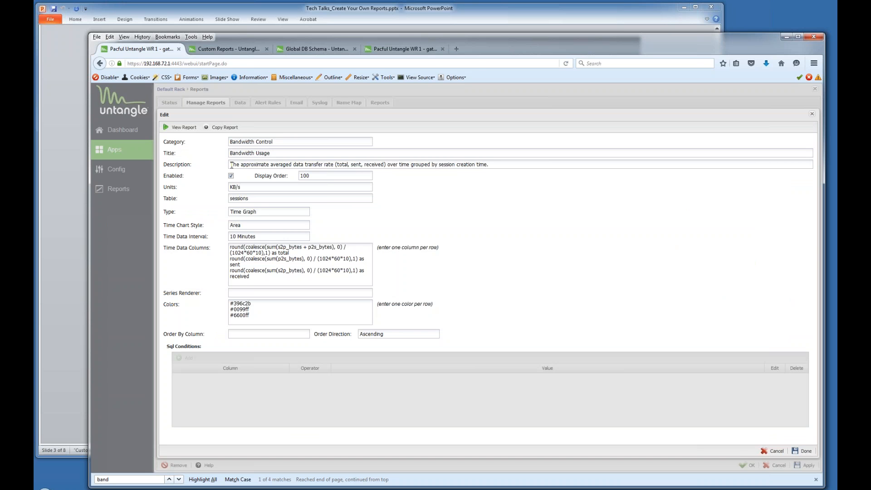
pyautogui.click(231, 176)
pyautogui.click(231, 176)
pyautogui.click(223, 128)
# Confirm the copy and retitle it 'Bandwidth Usage Port 5003'.
pyautogui.click(456, 293)
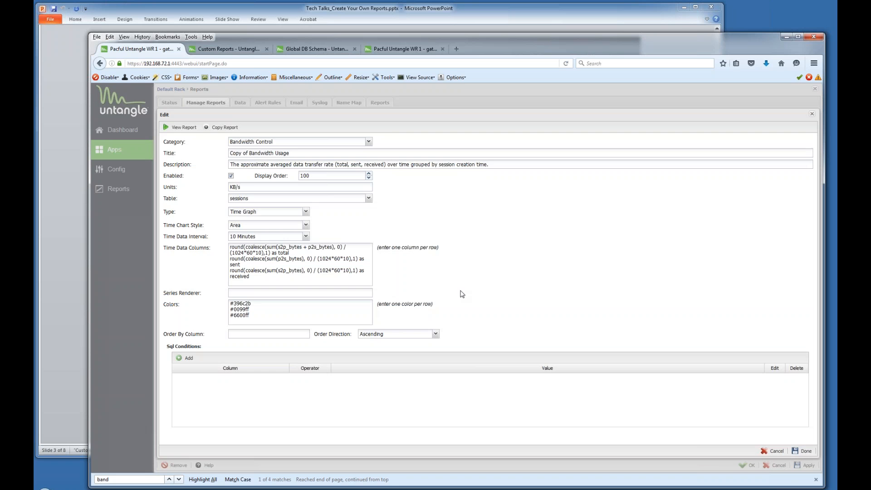
pyautogui.moveTo(249, 153); pyautogui.dragTo(218, 154)
pyautogui.press('BackSpace')
pyautogui.write('Port 5003')
# Add the SQL condition Server Port = 5003 and finish editing the report.
pyautogui.click(189, 358)
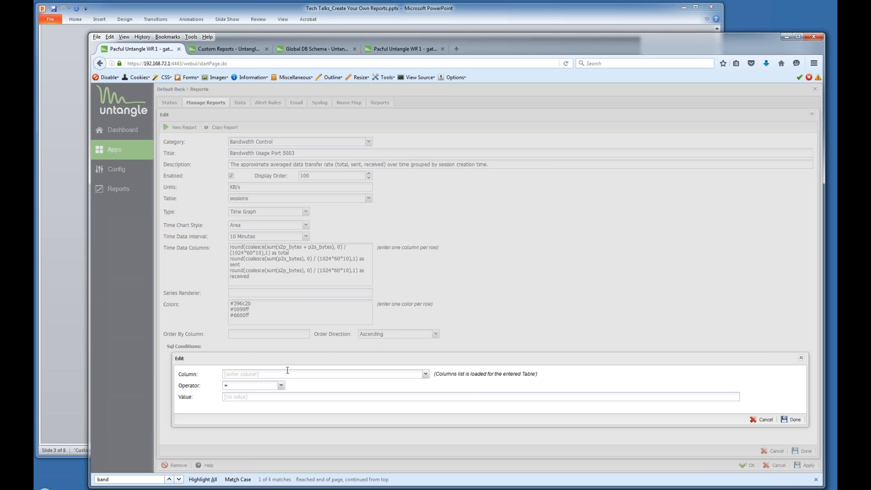
pyautogui.click(295, 371)
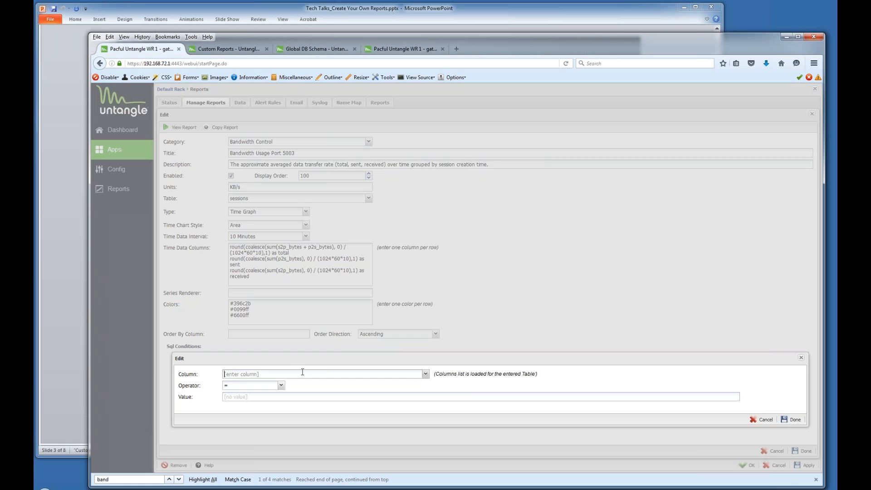
pyautogui.click(426, 375)
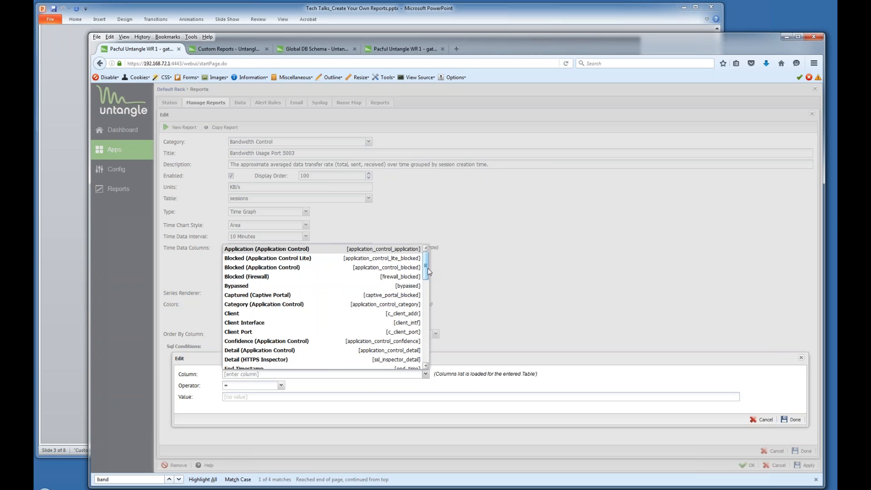
pyautogui.moveTo(428, 271); pyautogui.dragTo(426, 295)
pyautogui.scroll(-10, 267, 322)
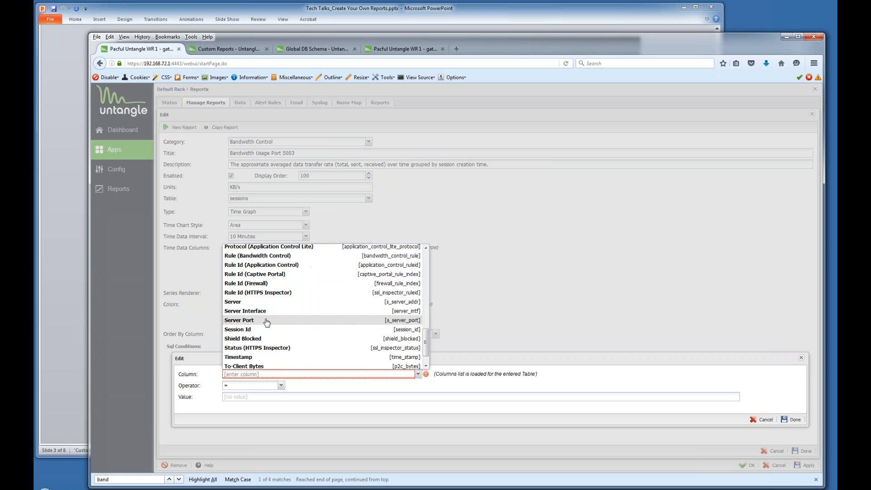
pyautogui.click(241, 322)
pyautogui.click(257, 400)
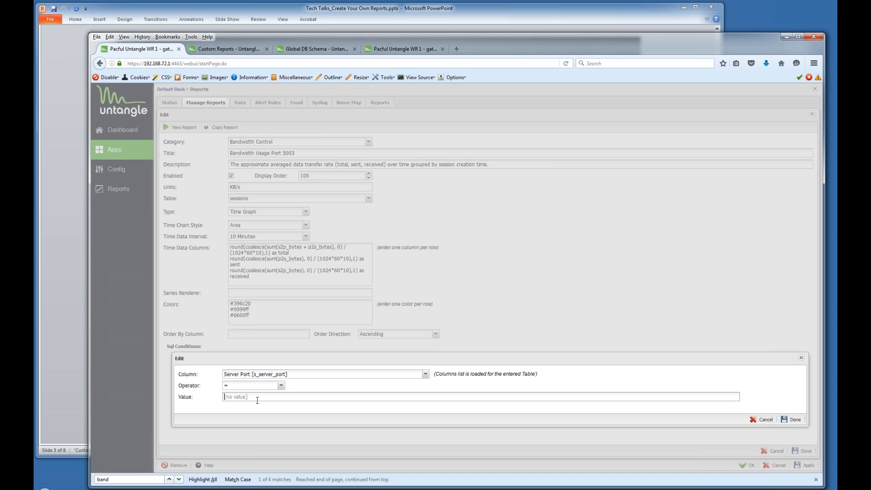
pyautogui.write('5003')
pyautogui.click(792, 420)
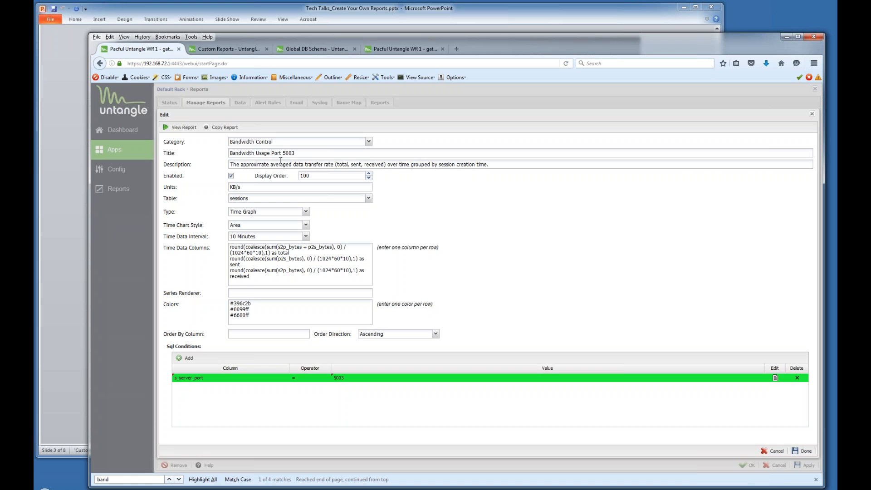
pyautogui.click(807, 452)
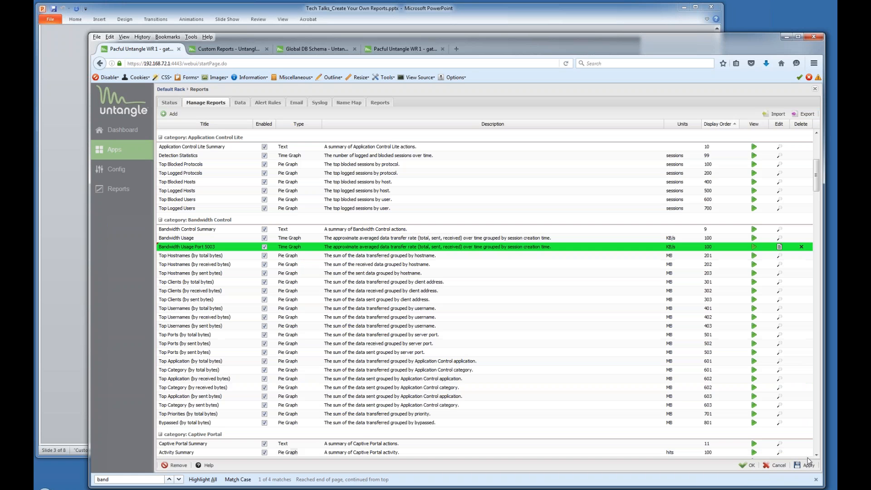
# Save Bandwidth Usage Port 5003 into the Reports settings.
pyautogui.click(808, 465)
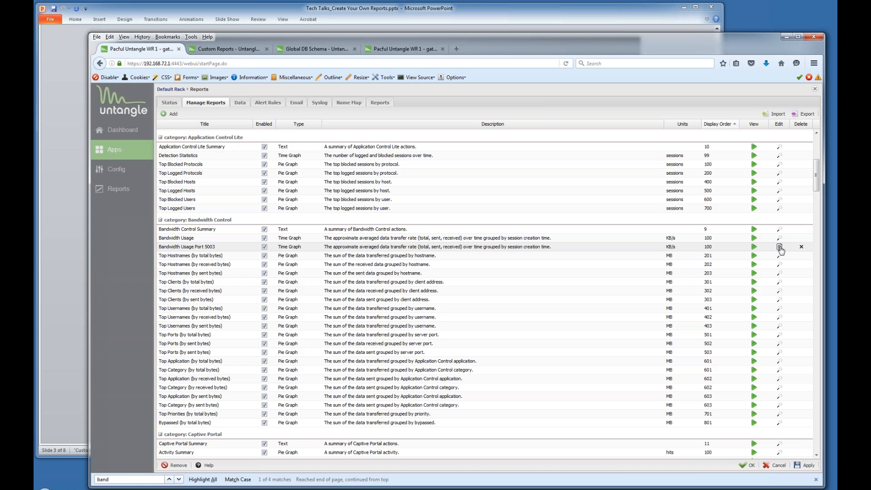
# Display Bandwidth Usage Port 5003 starting from April 7, 2016, and refresh it.
pyautogui.click(753, 248)
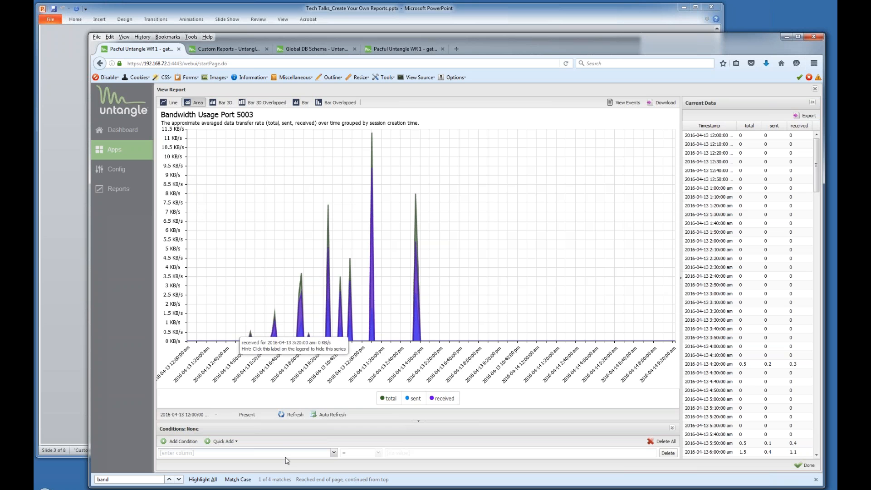
pyautogui.click(174, 416)
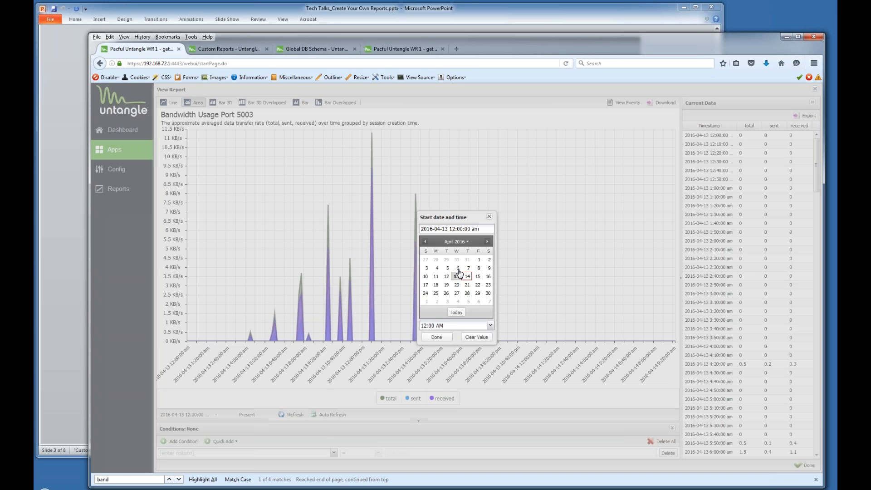
pyautogui.click(468, 268)
pyautogui.click(437, 337)
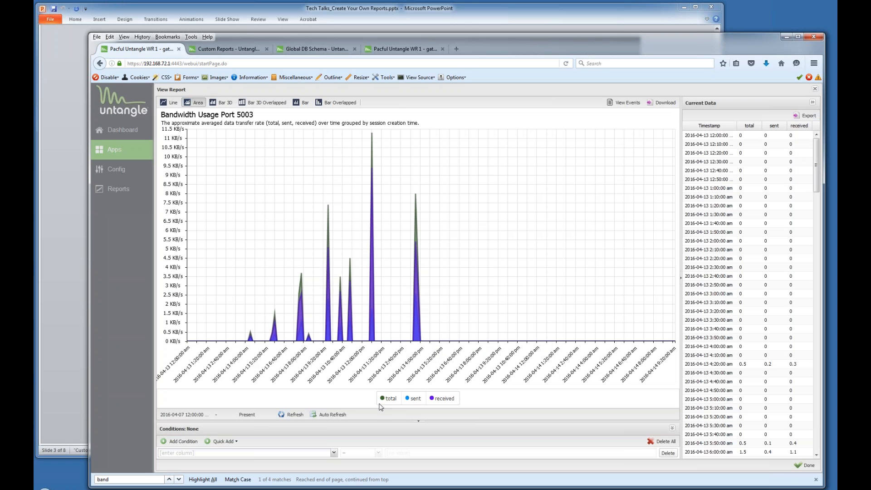
pyautogui.click(286, 414)
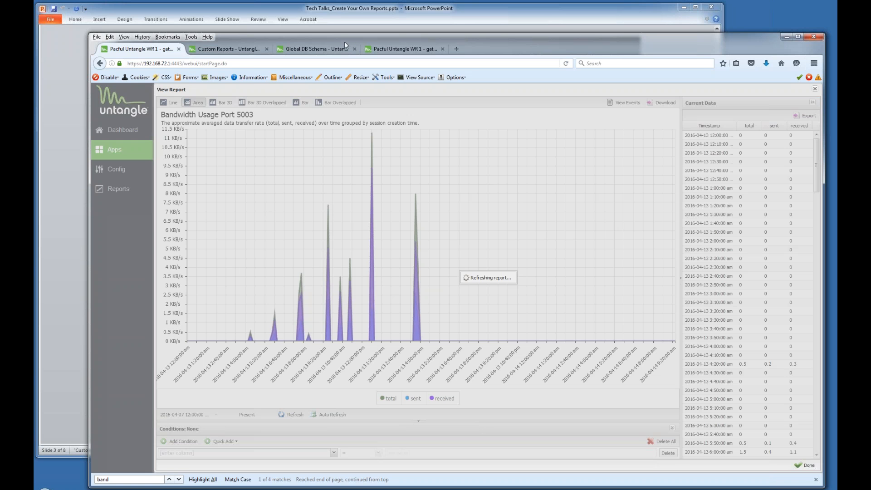
# Switch to the other viewer tab, close it, and open the current sessions list.
pyautogui.click(386, 49)
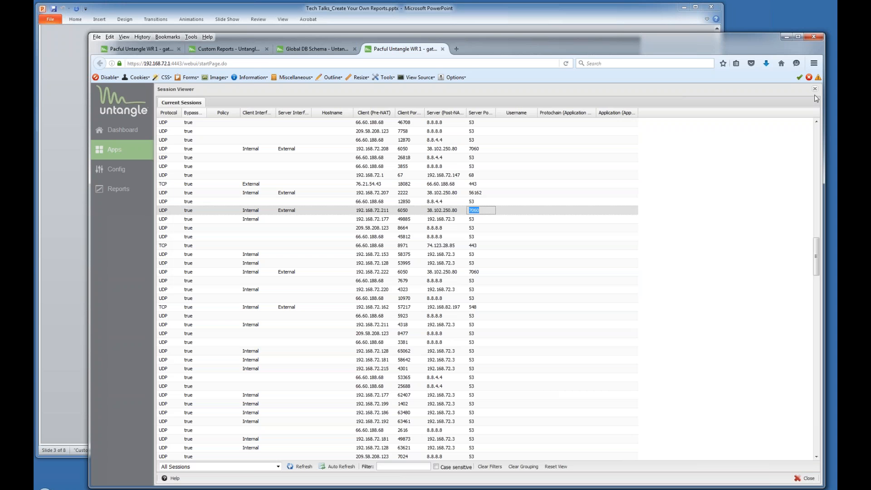
pyautogui.click(814, 90)
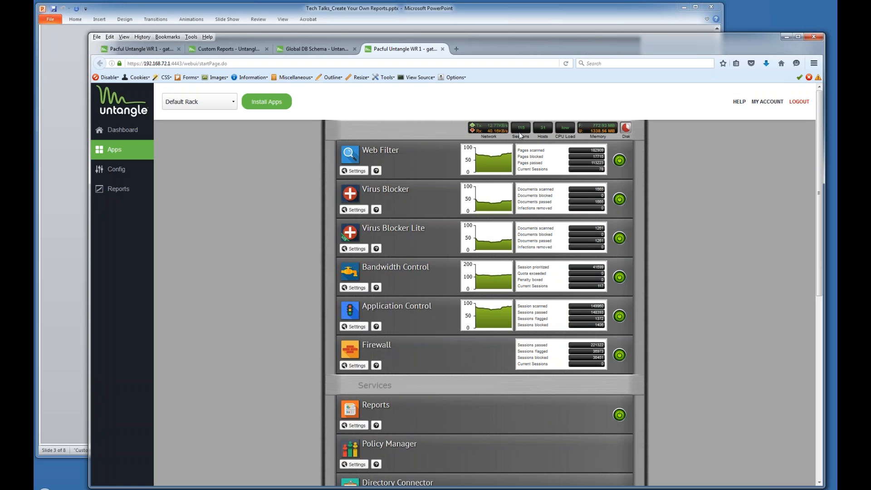
pyautogui.moveTo(520, 127)
pyautogui.click(519, 128)
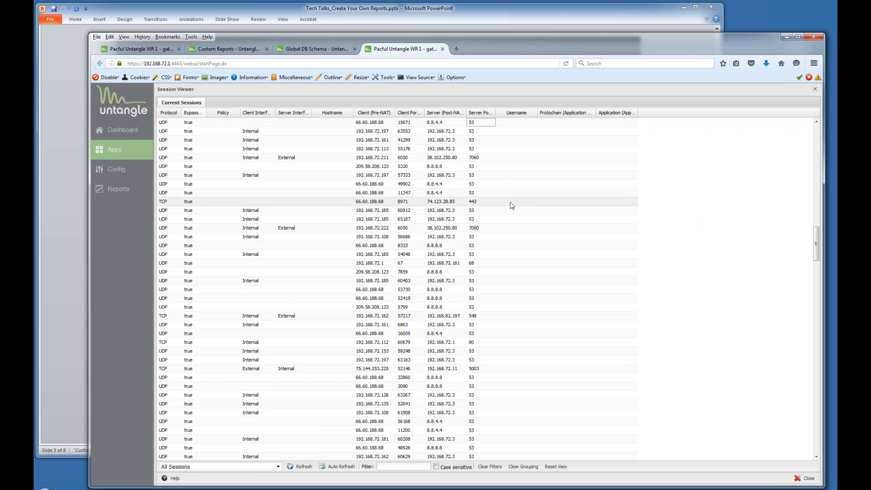
pyautogui.scroll(5, 498, 210)
pyautogui.scroll(10, 498, 205)
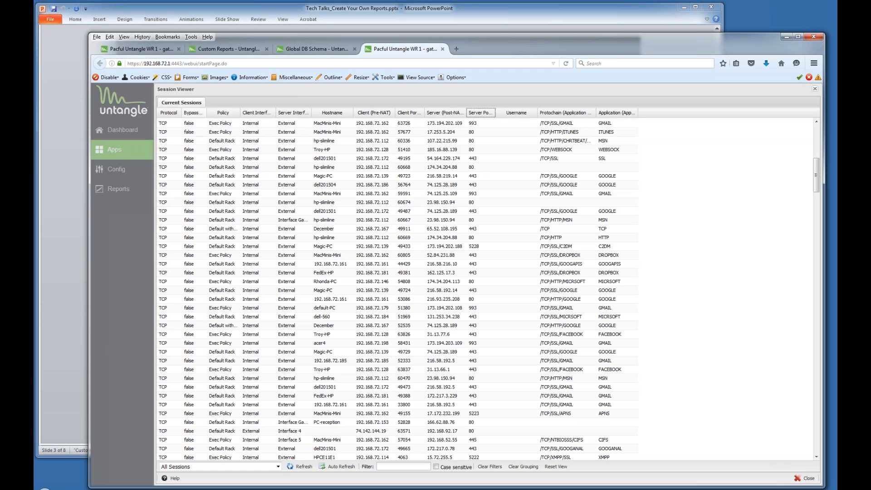
# Recheck the Bandwidth Usage Port 5003 report, then close the Session Viewer.
pyautogui.click(137, 50)
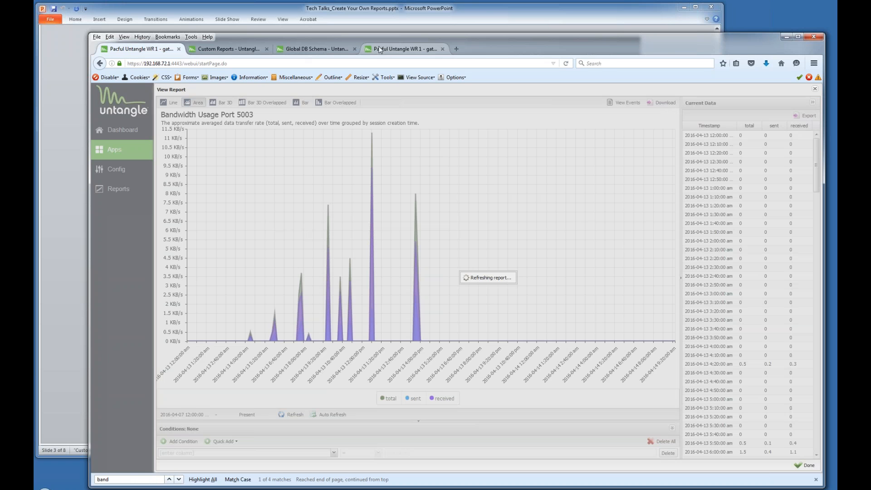
pyautogui.click(388, 51)
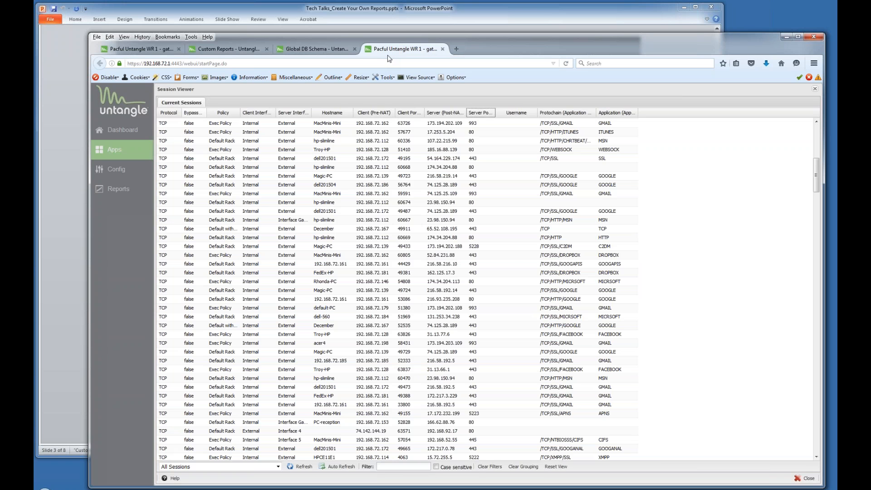
pyautogui.click(815, 90)
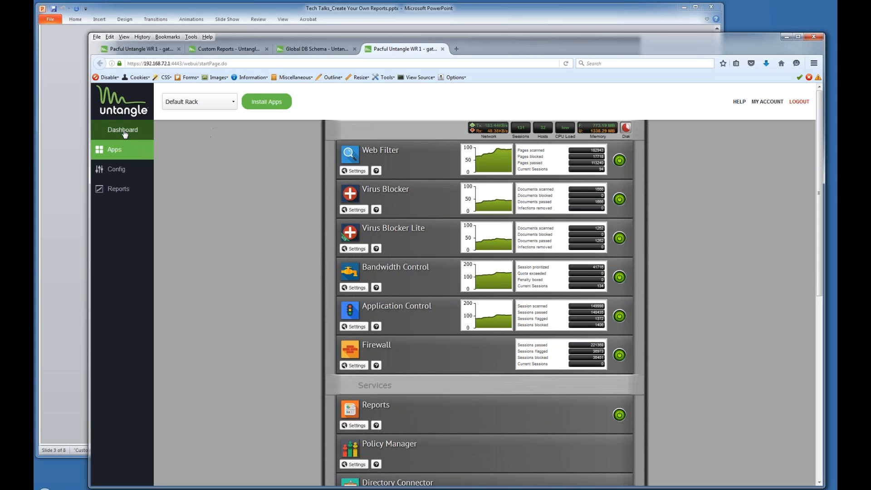
# Open the Dashboard Manager from the Dashboard page.
pyautogui.click(108, 134)
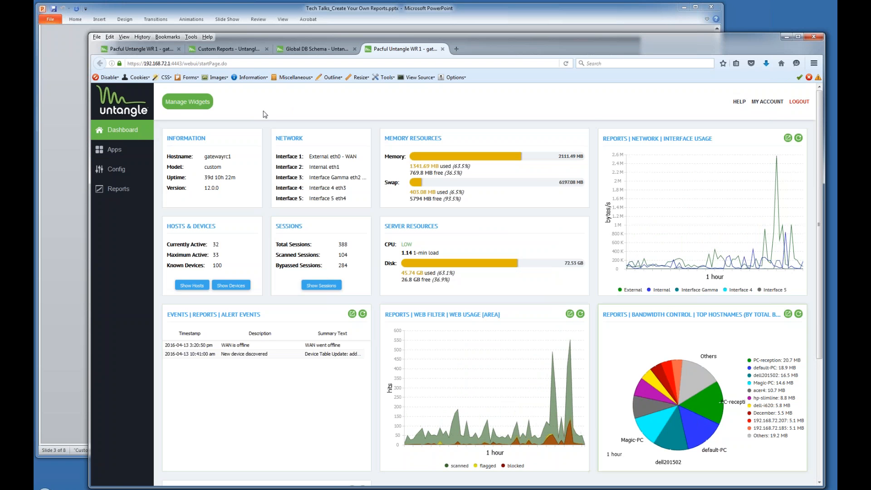
pyautogui.click(198, 108)
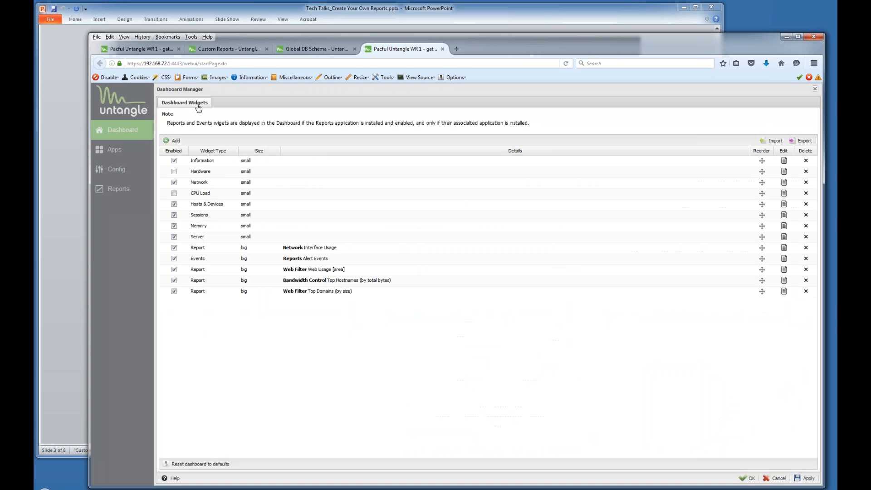
# Reload the page and reopen the dashboard widget manager.
pyautogui.click(176, 142)
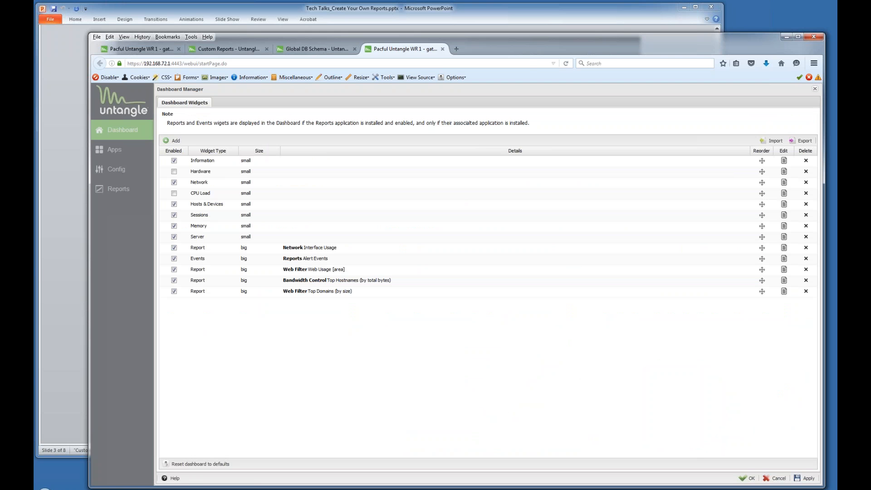
pyautogui.click(566, 64)
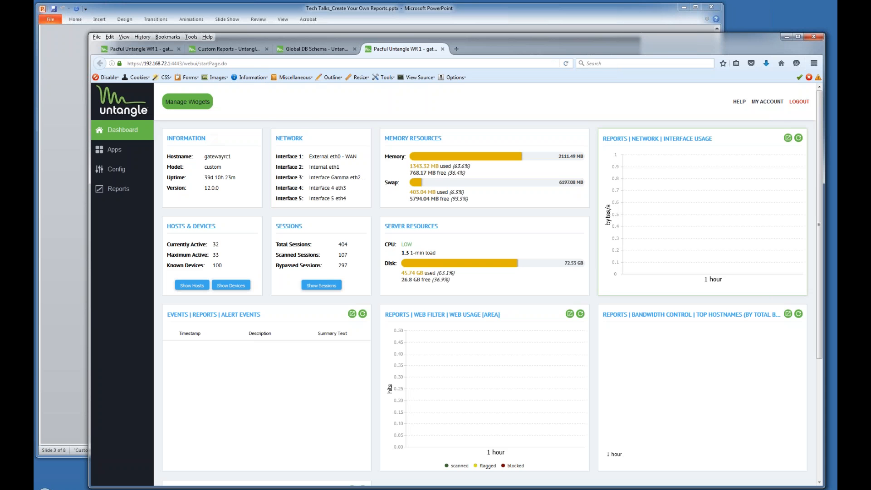
pyautogui.click(187, 102)
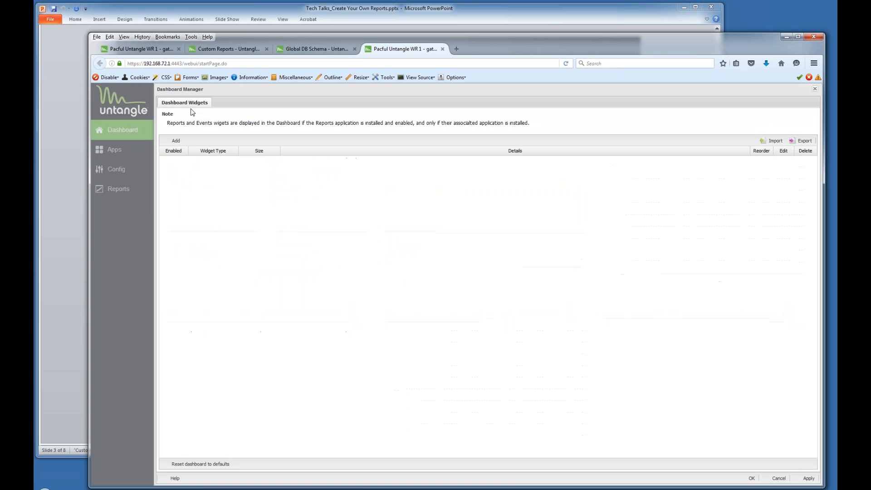
# Add a Report widget for Bandwidth Control – Bandwidth Usage Port 5003 and save the widgets.
pyautogui.click(177, 141)
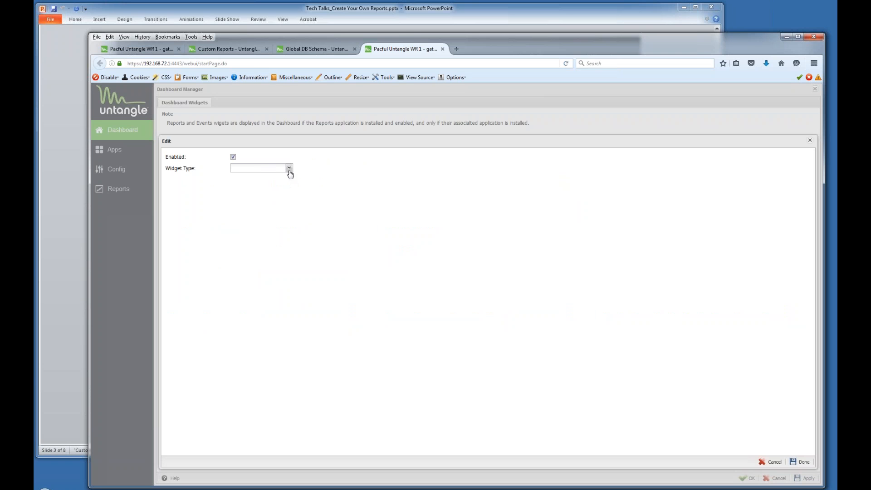
pyautogui.click(289, 169)
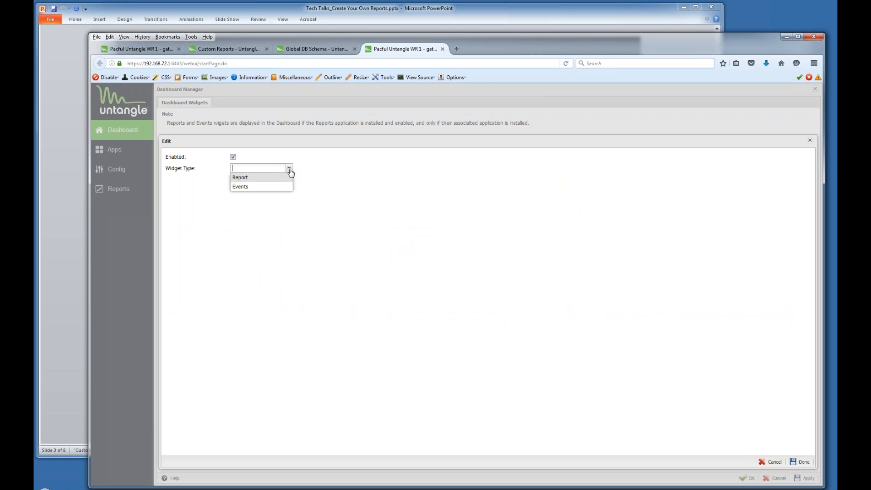
pyautogui.click(261, 181)
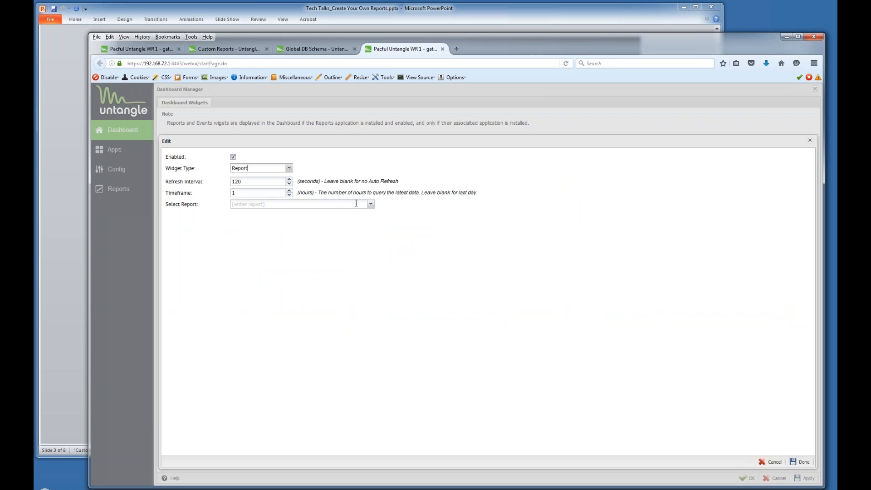
pyautogui.click(370, 205)
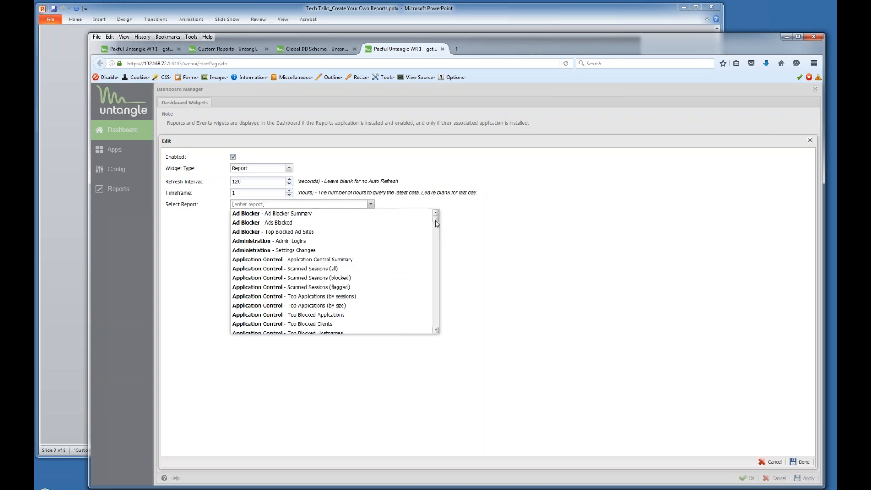
pyautogui.moveTo(435, 220)
pyautogui.mouseDown()
pyautogui.moveTo(439, 240)
pyautogui.moveTo(437, 229)
pyautogui.mouseUp()
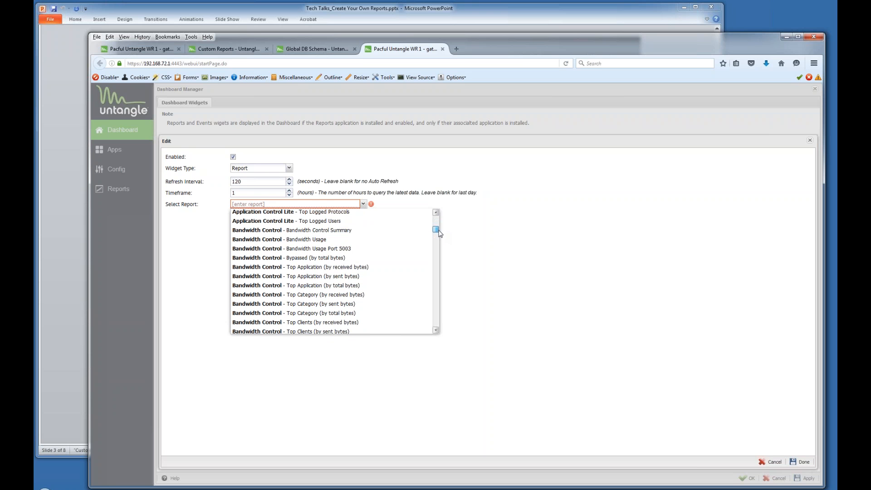
pyautogui.click(316, 249)
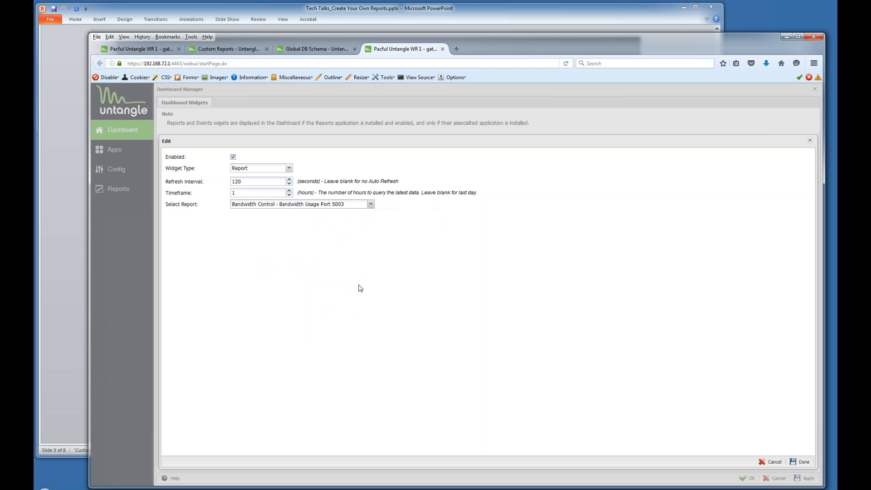
pyautogui.click(800, 461)
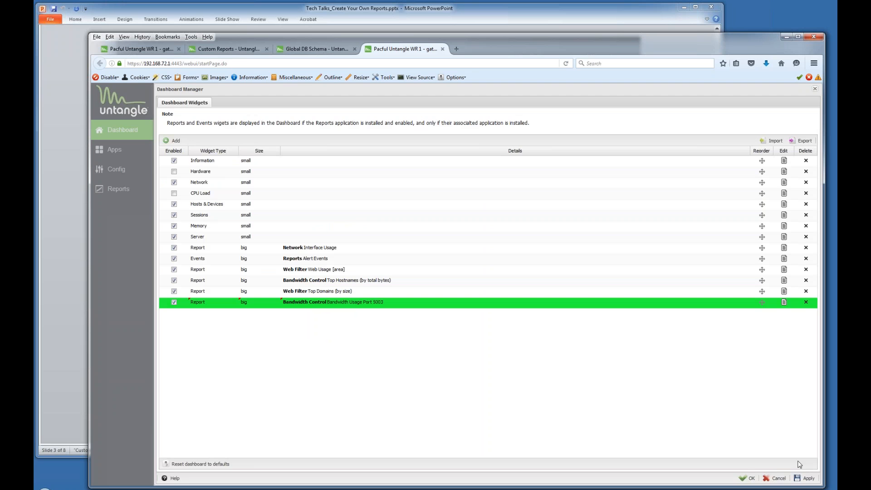
pyautogui.click(747, 478)
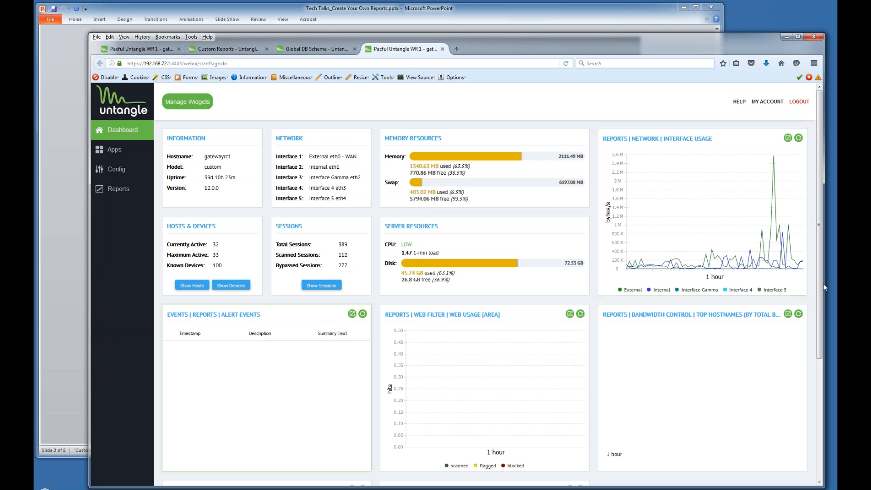
# Scroll down to review the new Bandwidth Usage Port 5003 dashboard widget, then return to its full report.
pyautogui.moveTo(822, 290); pyautogui.dragTo(831, 428)
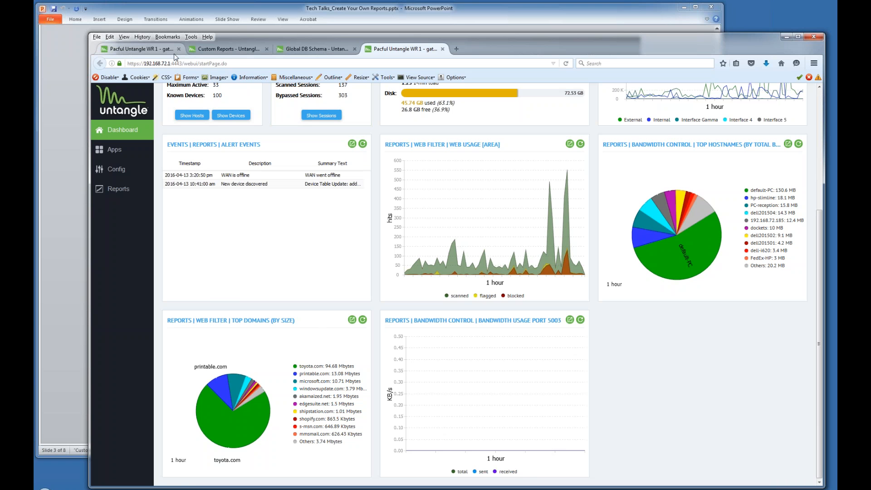
pyautogui.click(154, 50)
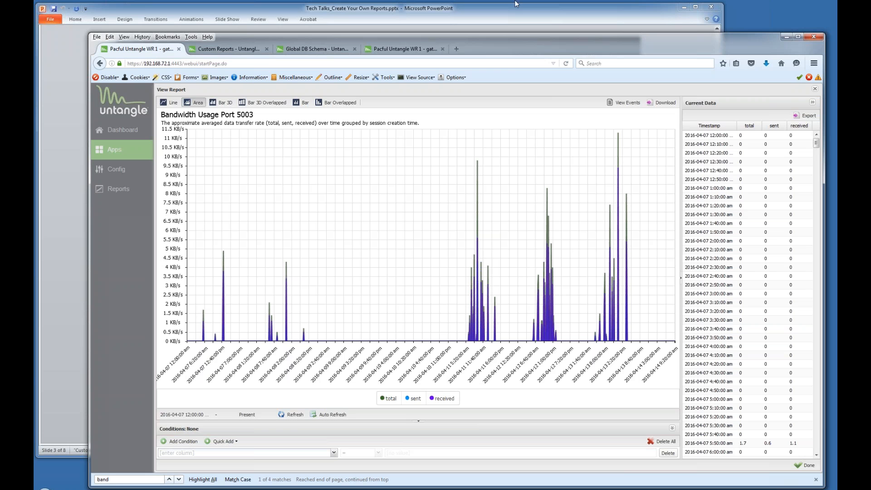
# Close the report view and open Bandwidth Usage Port 5003 for editing from Manage Reports.
pyautogui.click(815, 89)
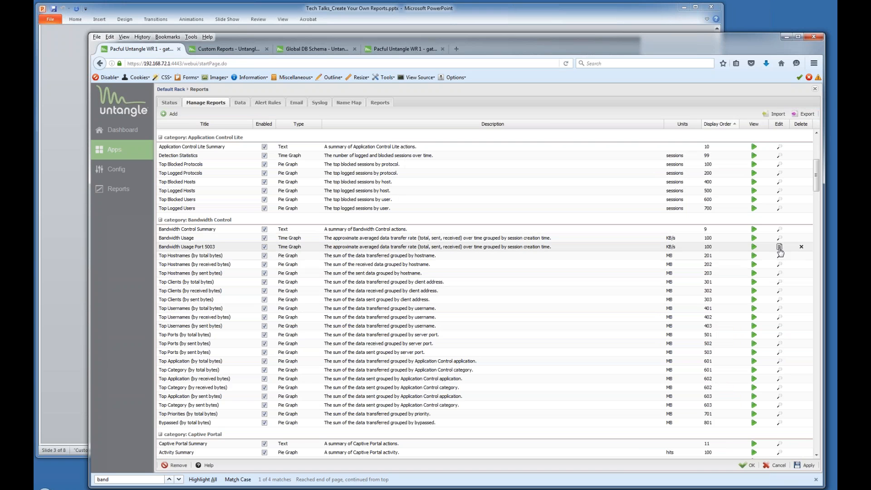
pyautogui.click(780, 249)
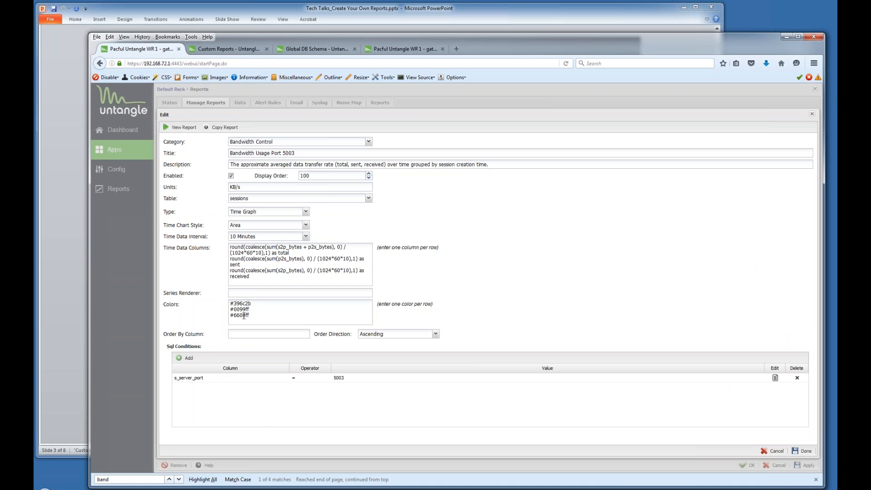
pyautogui.click(274, 322)
pyautogui.click(307, 225)
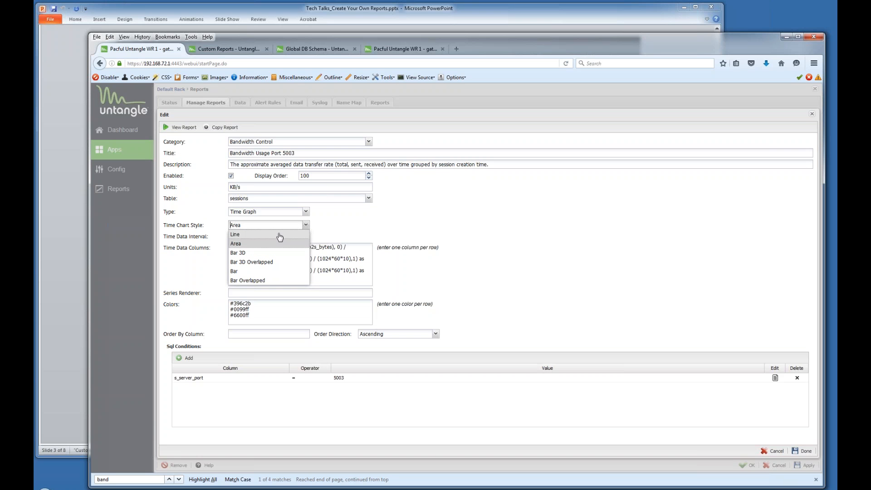
pyautogui.click(463, 205)
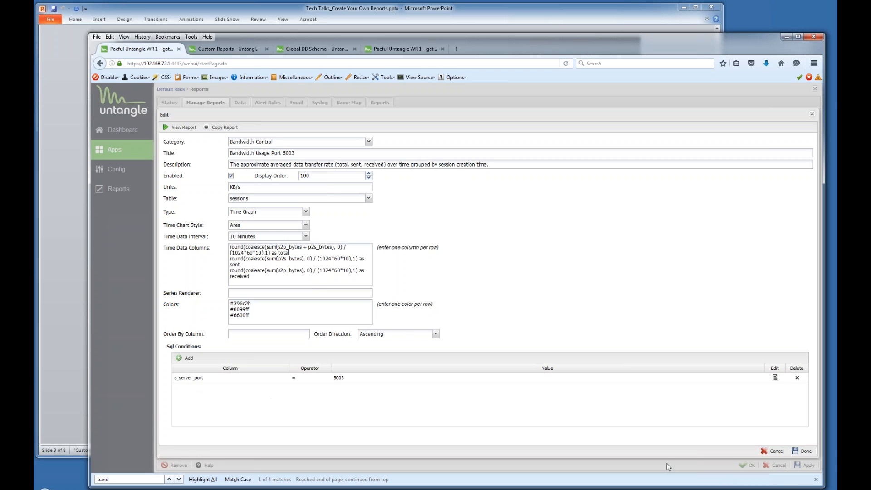
pyautogui.click(771, 452)
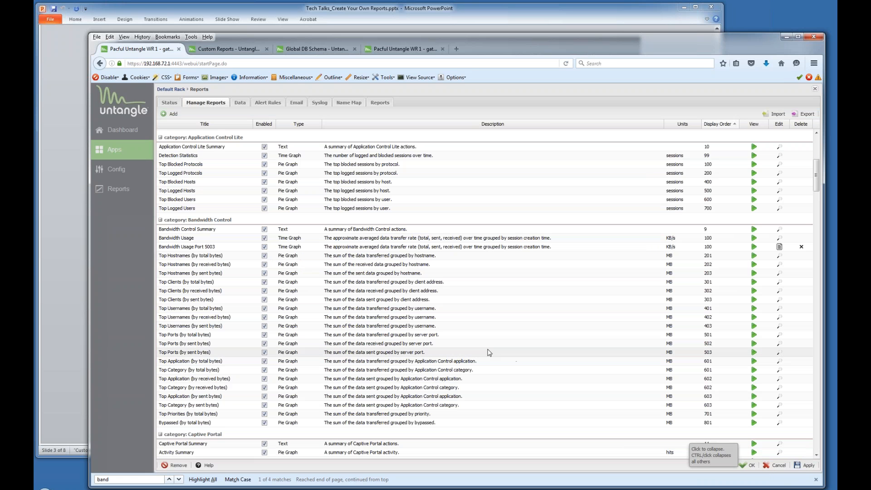
pyautogui.click(168, 115)
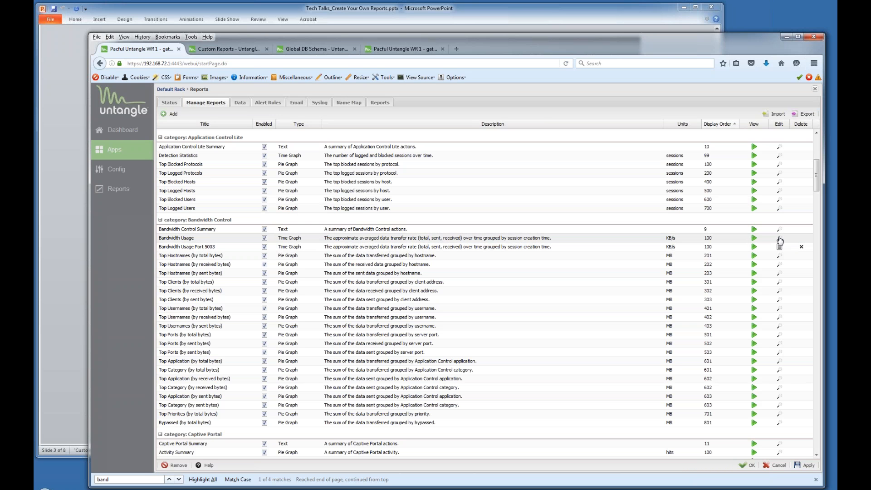
# Open the original Bandwidth Usage report's edit form from the Manage Reports list.
pyautogui.click(780, 240)
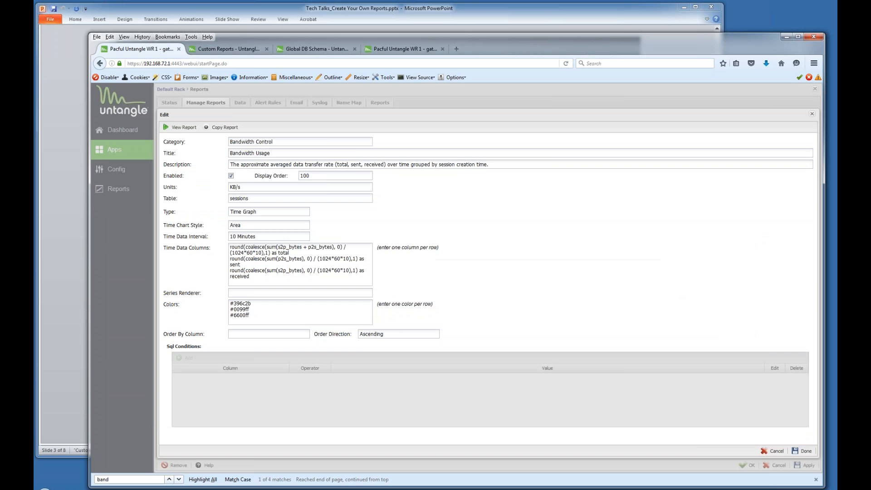
# Copy the Bandwidth Usage report and rename it 'Bandwidth Usage for Dropbox'.
pyautogui.click(229, 128)
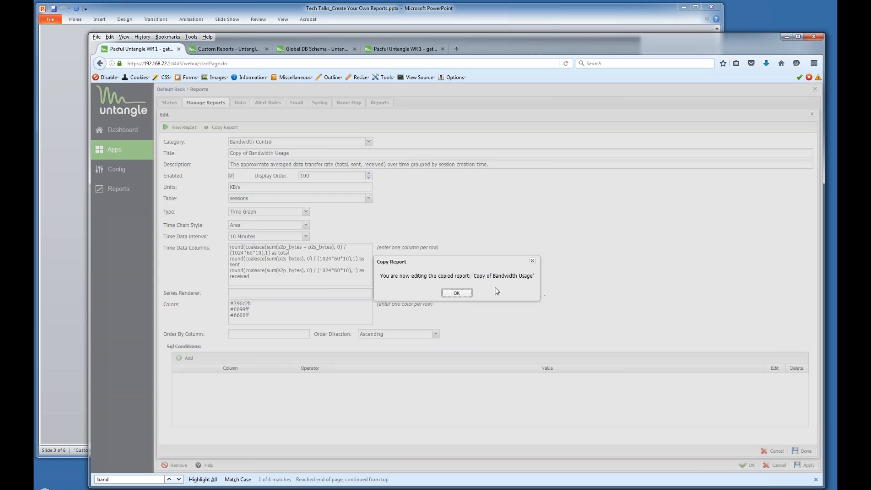
pyautogui.click(472, 293)
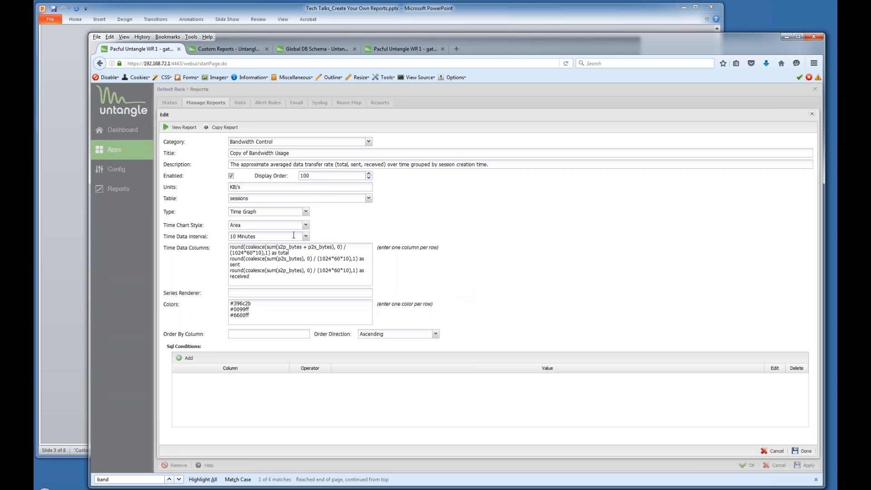
pyautogui.moveTo(248, 153); pyautogui.dragTo(199, 152)
pyautogui.press('BackSpace')
pyautogui.write('for Dropbox')
# Add the condition application_control_category = DROPBOX and save the report.
pyautogui.click(188, 358)
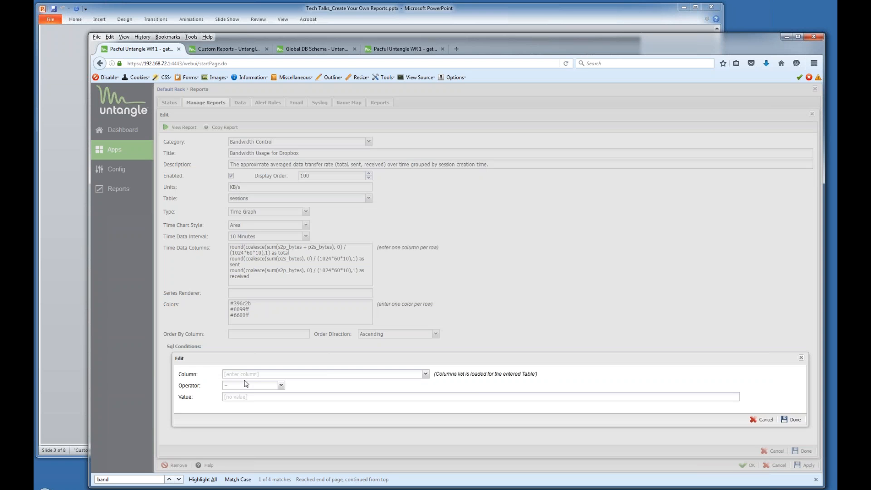
pyautogui.click(425, 375)
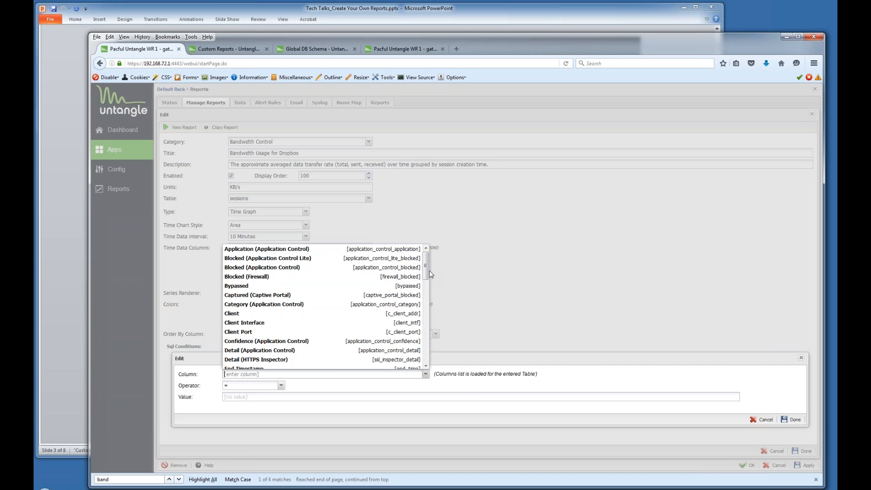
pyautogui.click(428, 272)
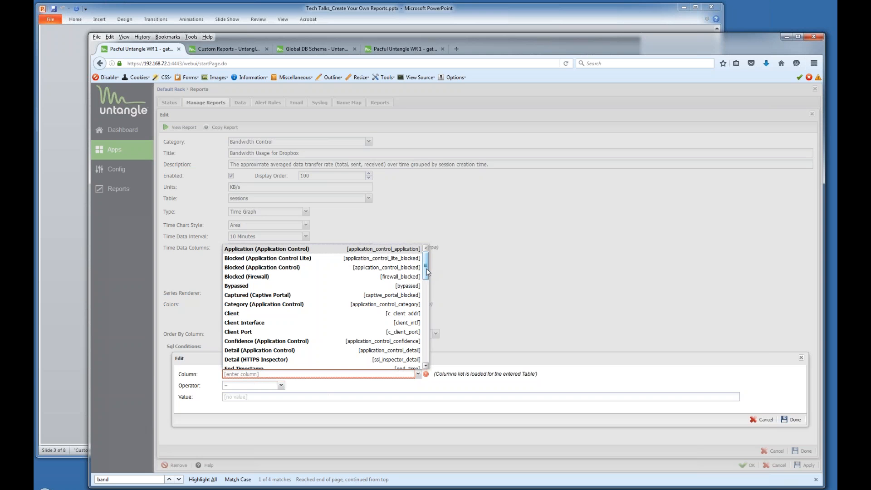
pyautogui.moveTo(427, 269); pyautogui.dragTo(426, 275)
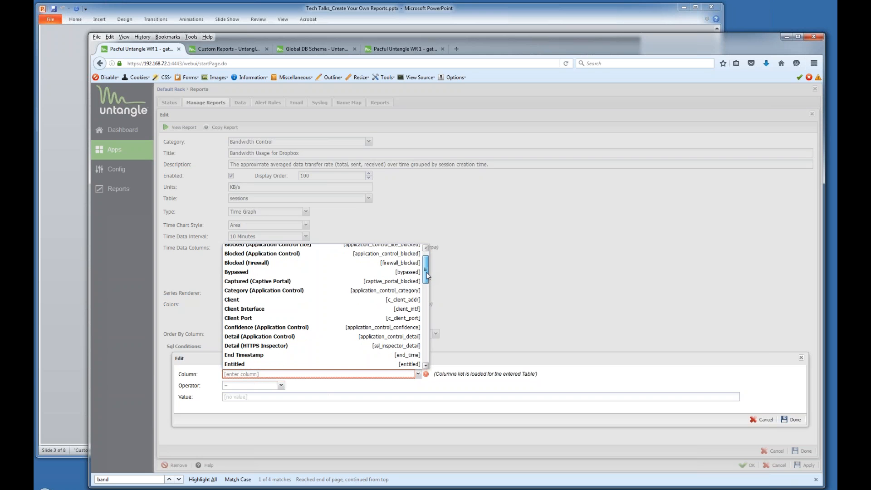
pyautogui.click(323, 290)
pyautogui.click(266, 396)
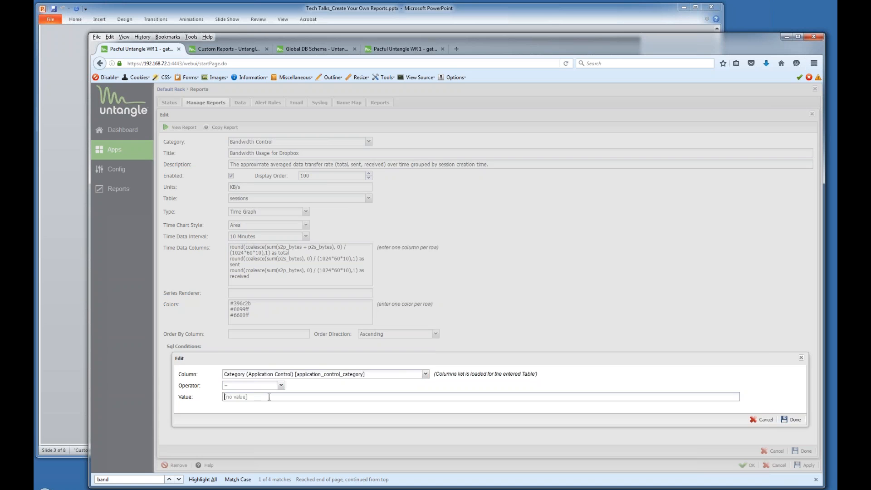
pyautogui.write('DROPBO')
pyautogui.click(792, 419)
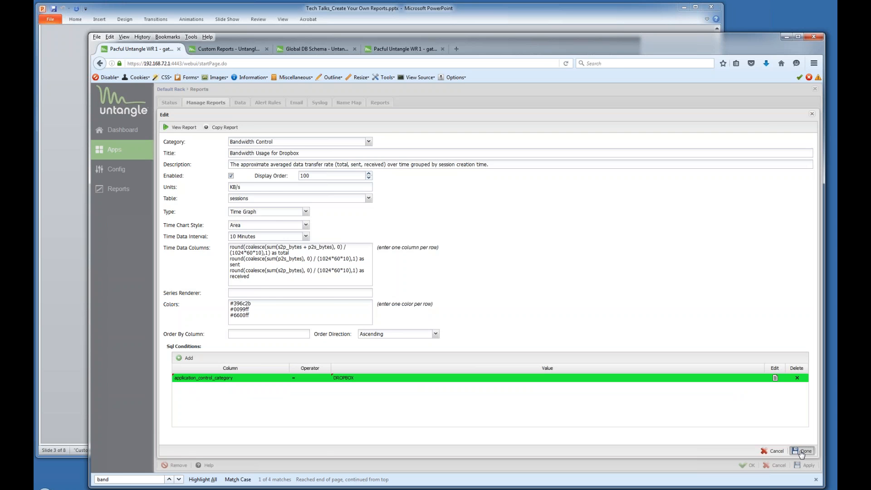
pyautogui.click(801, 451)
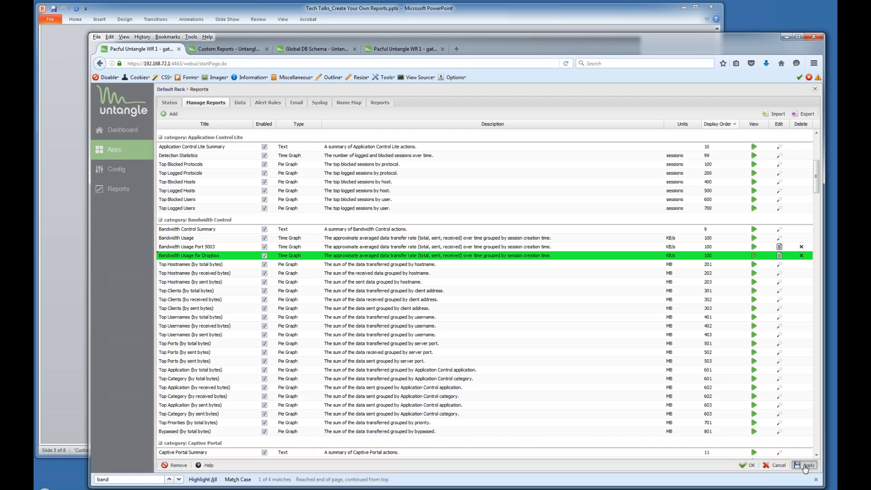
pyautogui.click(805, 467)
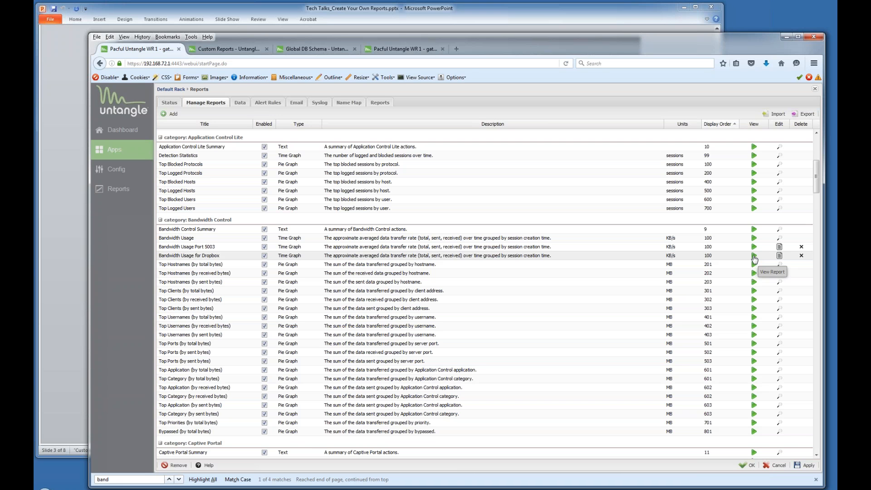
pyautogui.click(754, 256)
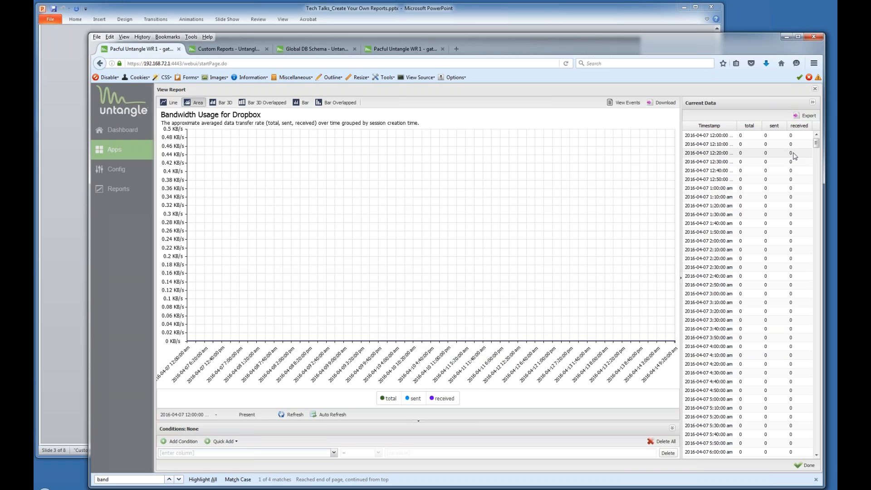
pyautogui.click(815, 89)
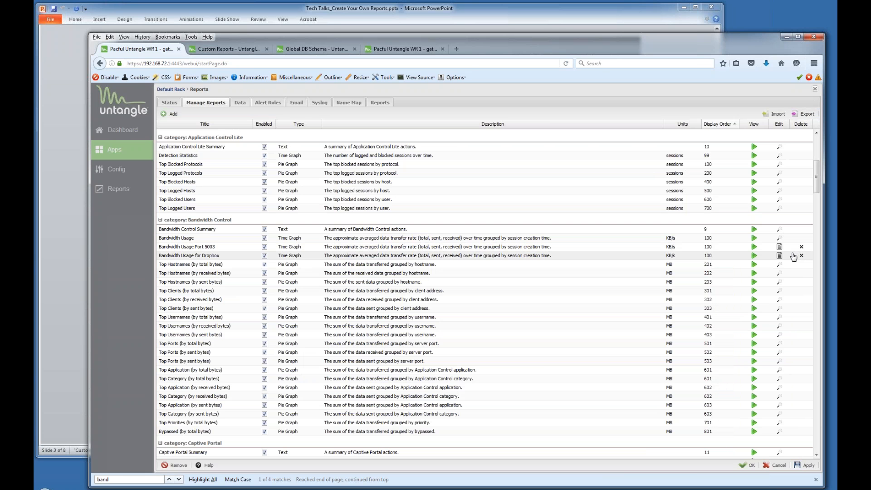
pyautogui.click(780, 256)
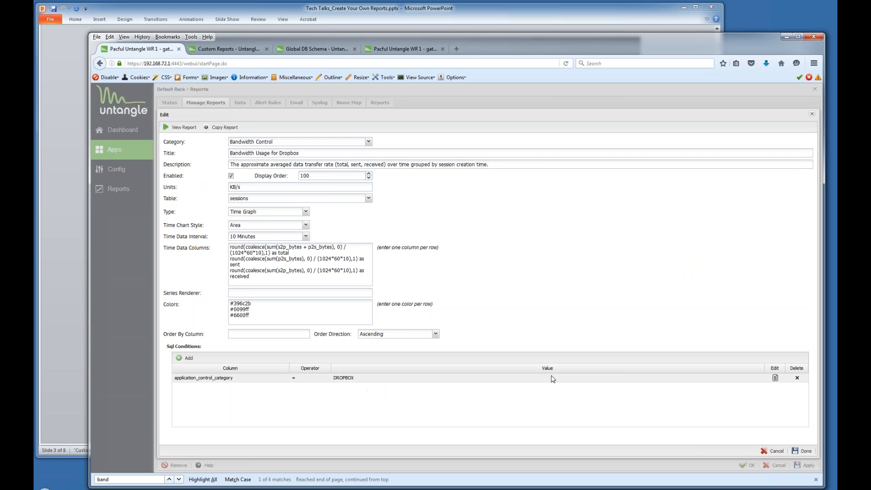
pyautogui.click(776, 380)
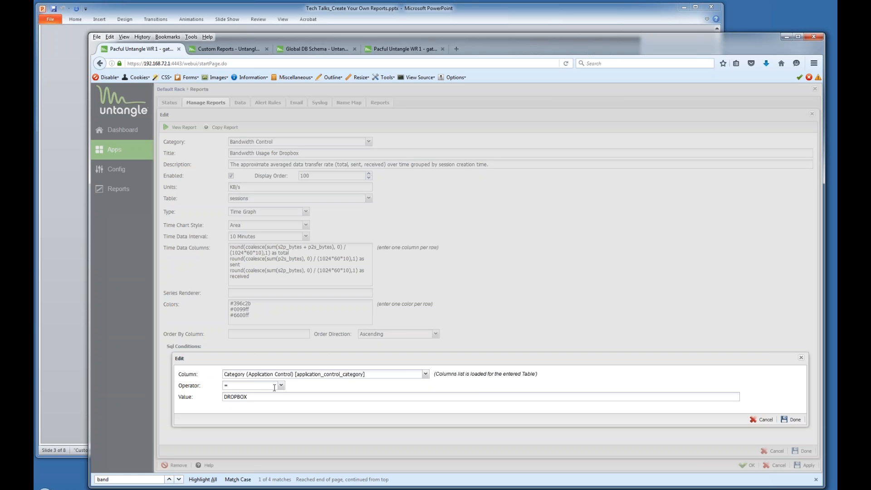
pyautogui.click(765, 421)
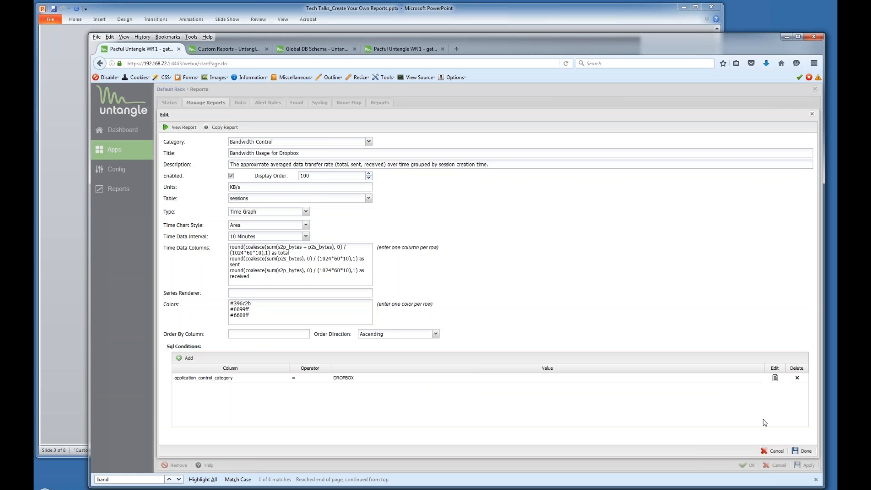
pyautogui.click(774, 451)
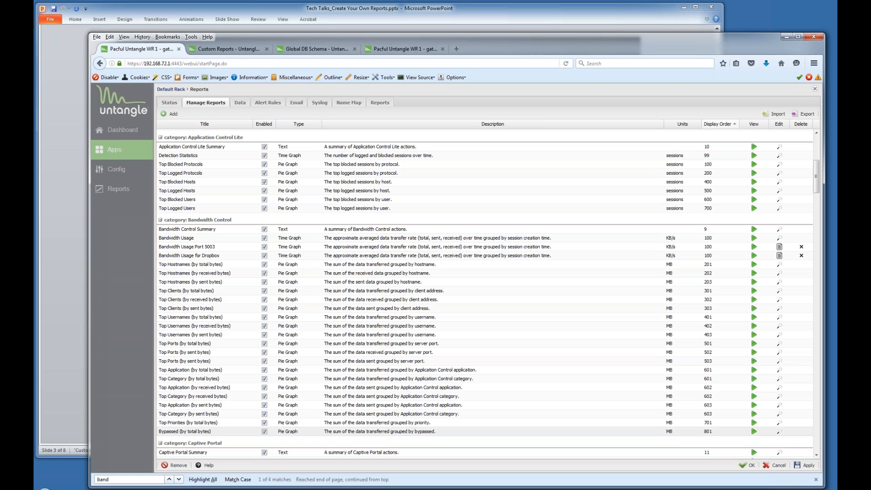
pyautogui.scroll(-6, 527, 318)
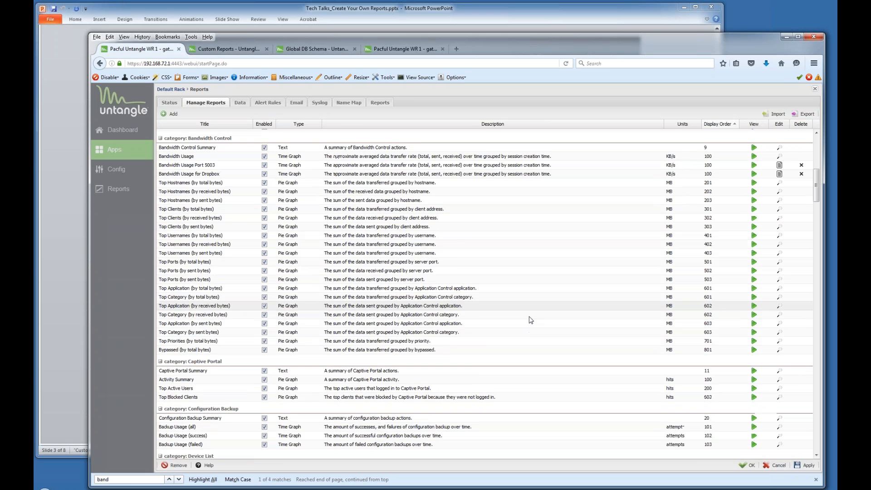
# Scroll down to Web Filter and open Top Categories (by request) for editing.
pyautogui.scroll(-15, 533, 316)
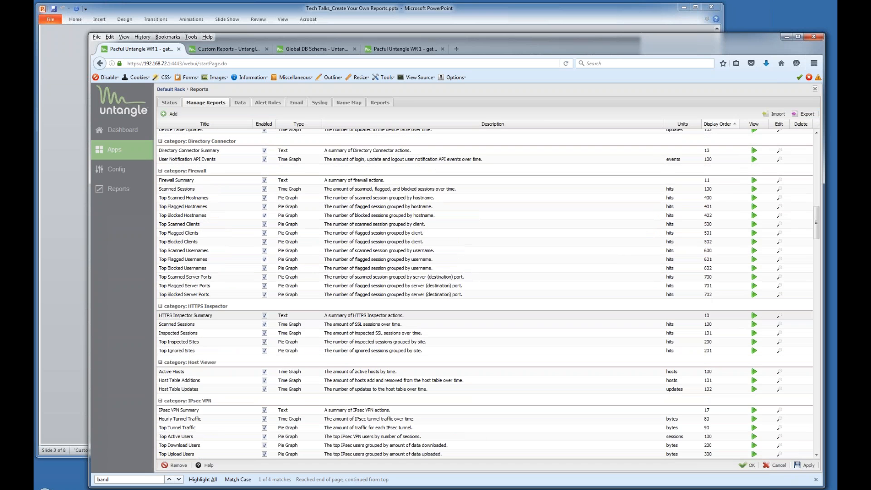
pyautogui.scroll(-14, 540, 302)
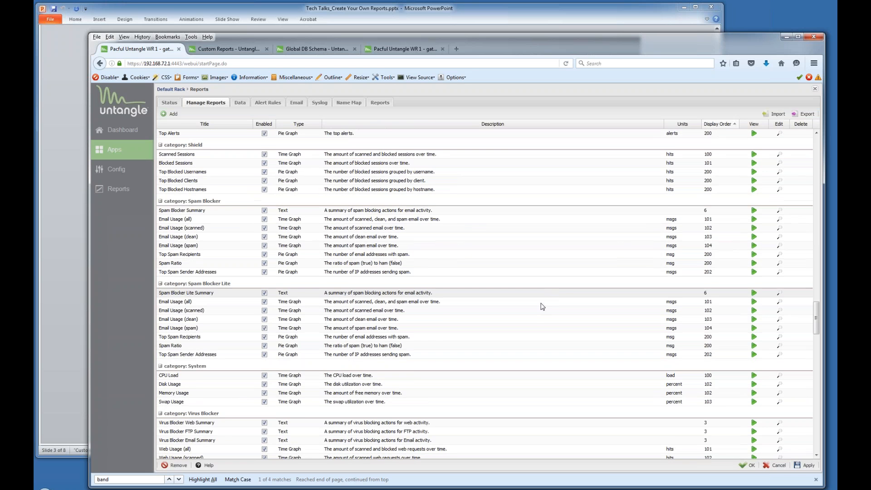
pyautogui.scroll(-4, 522, 302)
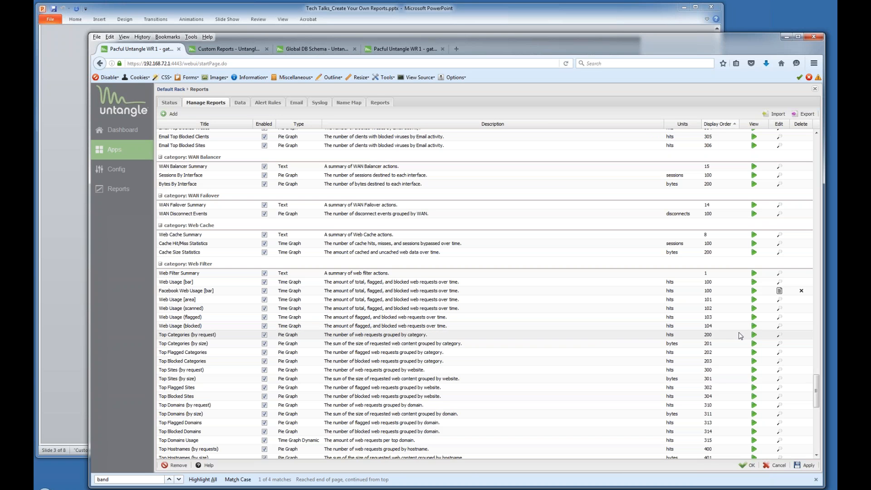
pyautogui.click(780, 336)
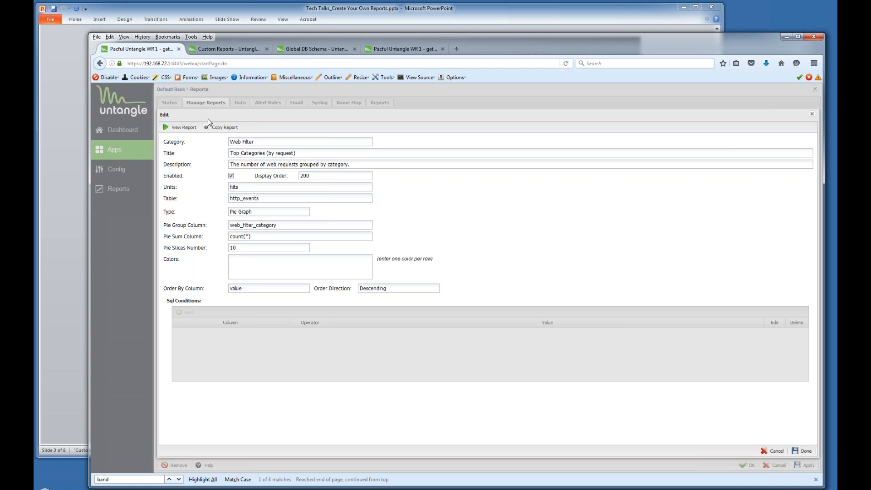
# Copy Top Categories (by request) and retitle the copy 'Top Categories (by request) 192.168.72.135'.
pyautogui.click(222, 128)
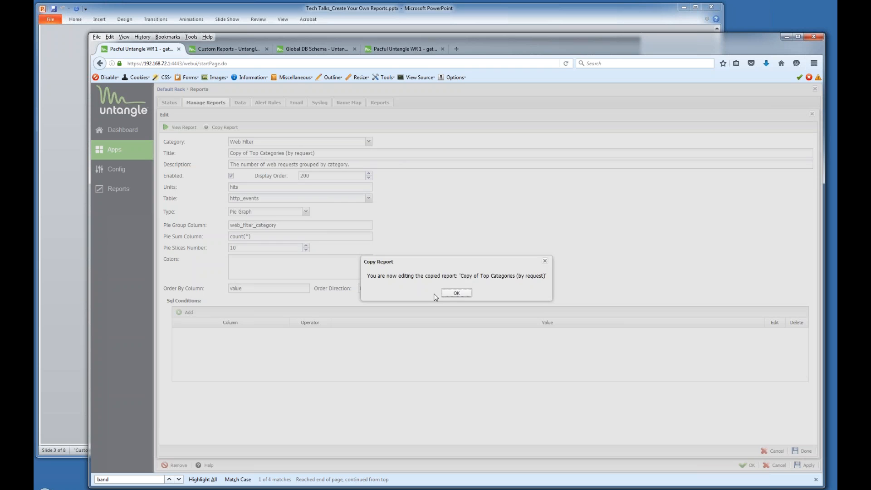
pyautogui.click(457, 292)
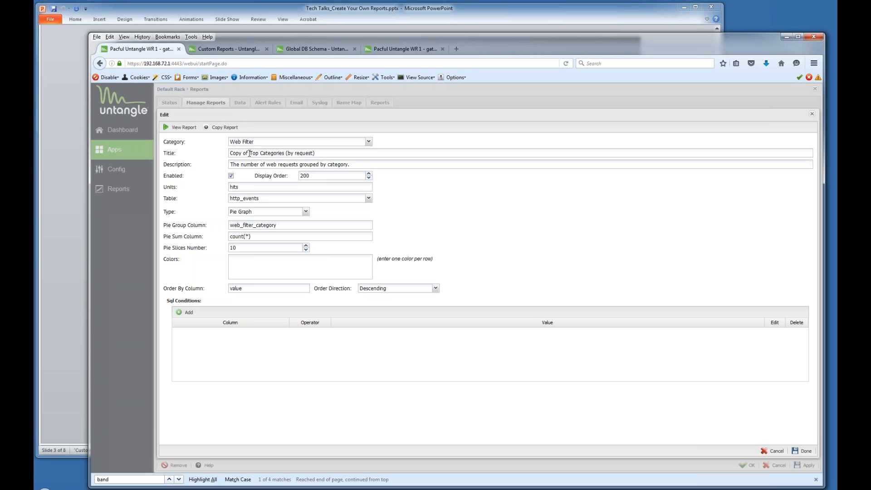
pyautogui.moveTo(250, 153); pyautogui.dragTo(225, 153)
pyautogui.press('BackSpace')
pyautogui.click(775, 451)
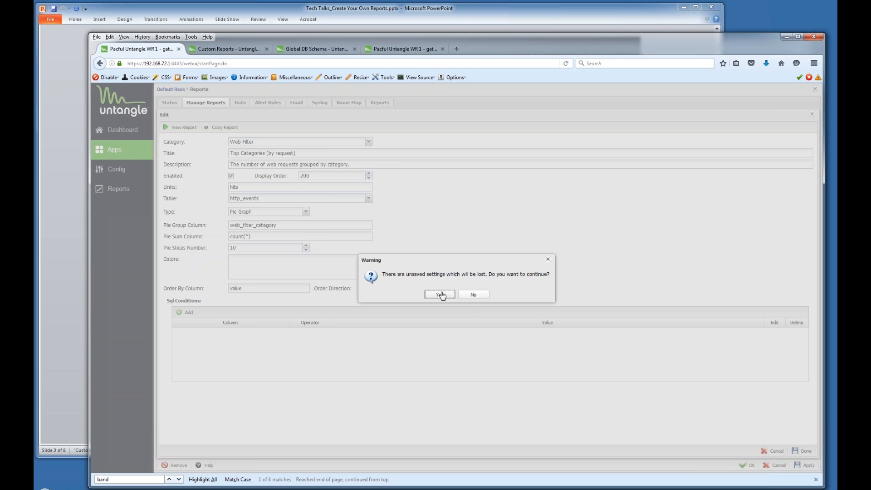
pyautogui.click(468, 296)
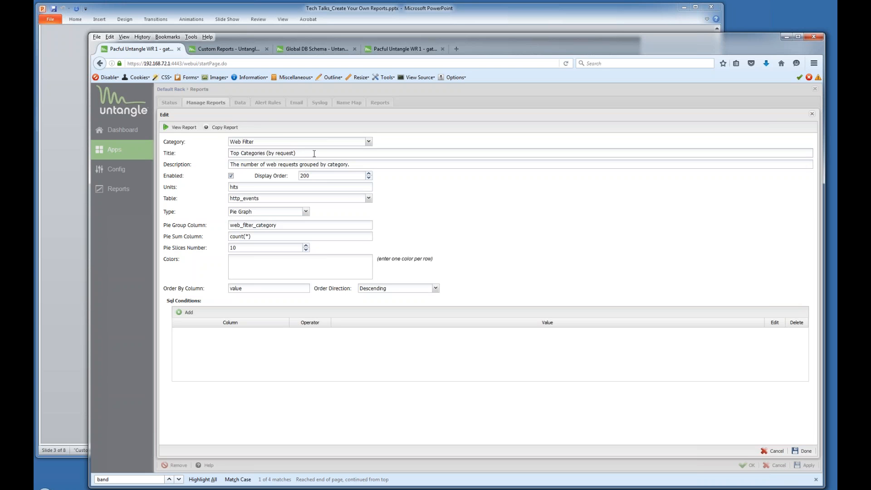
pyautogui.write('92.168.72.135')
pyautogui.click(185, 313)
# Filter the copied report on client address: c_client_addr = 192.168.72.135.
pyautogui.click(188, 313)
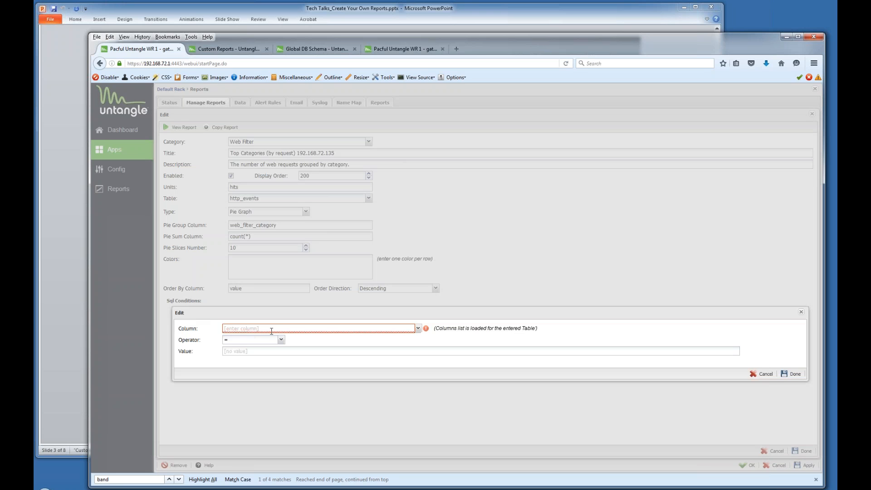
pyautogui.click(419, 328)
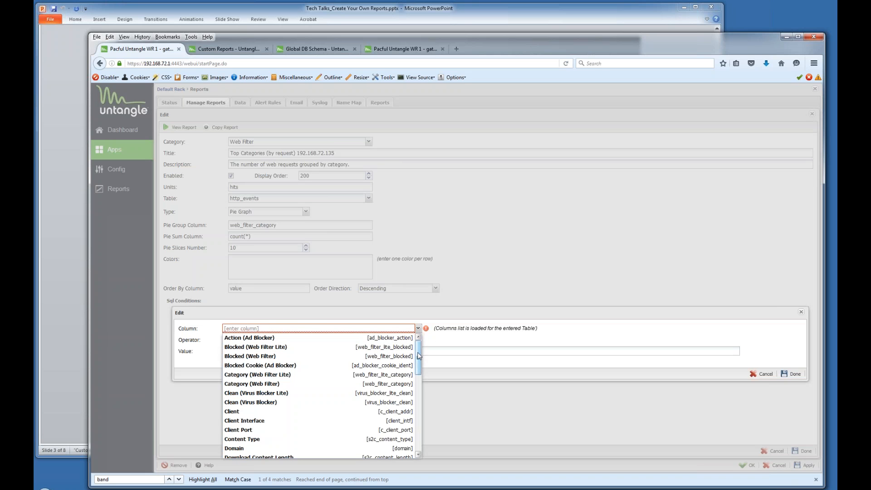
pyautogui.scroll(-1, 419, 355)
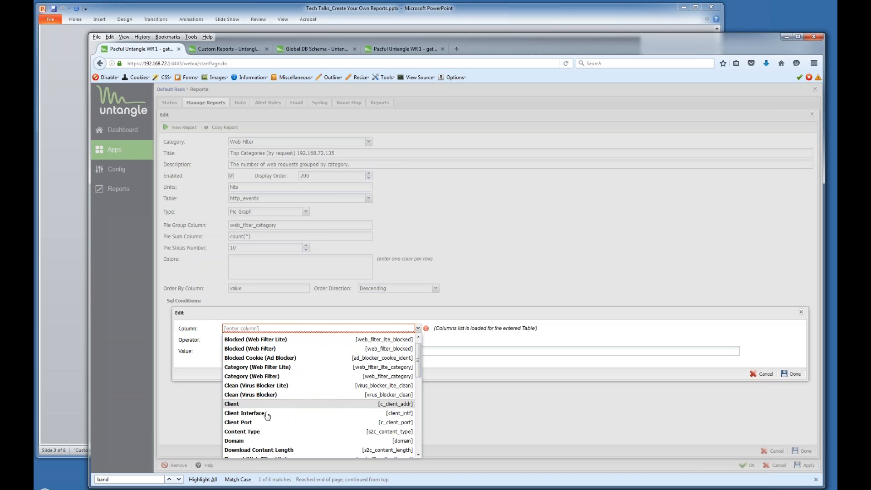
pyautogui.click(248, 405)
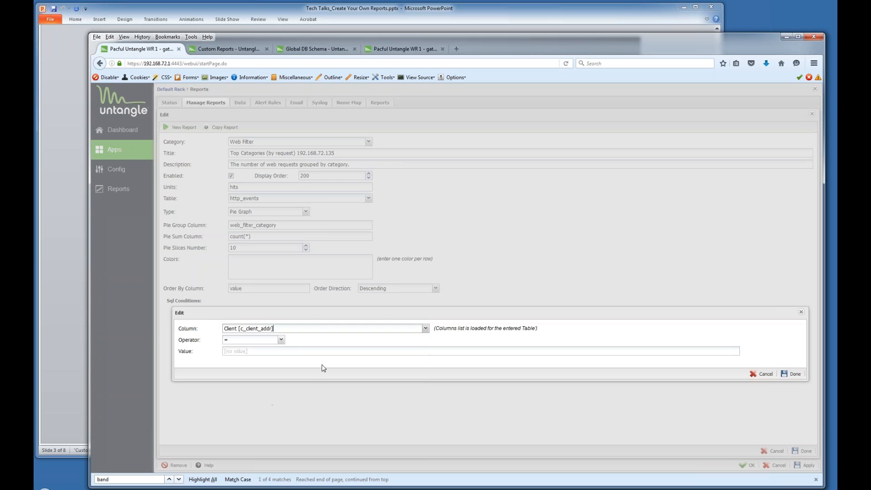
pyautogui.click(299, 353)
pyautogui.write('192.168.72.135')
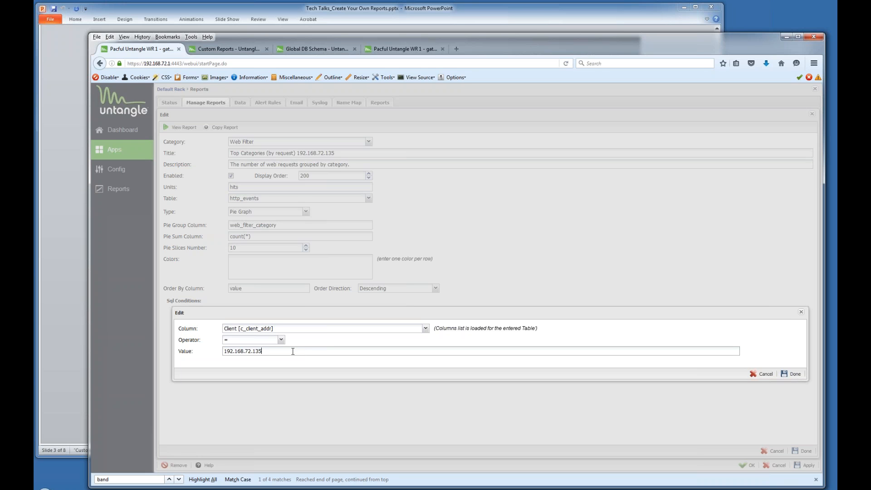
pyautogui.click(784, 376)
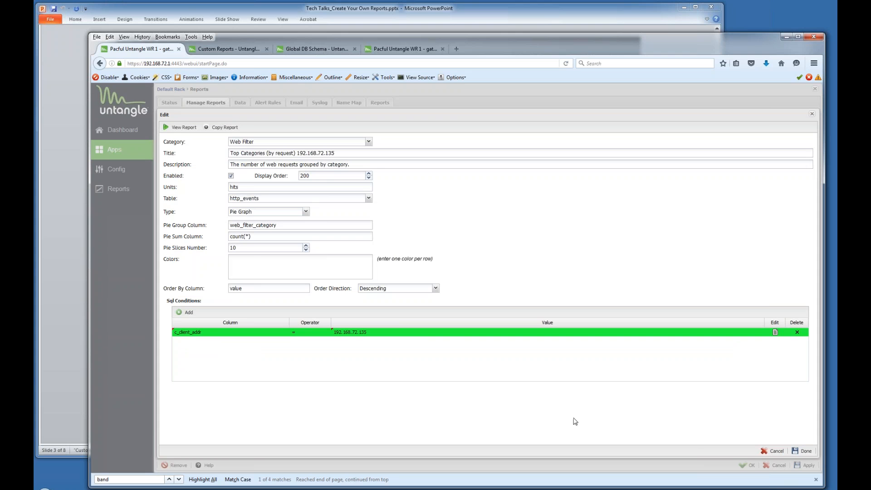
# Save Top Categories (by request) 192.168.72.135 under Web Filter and view the report.
pyautogui.click(801, 450)
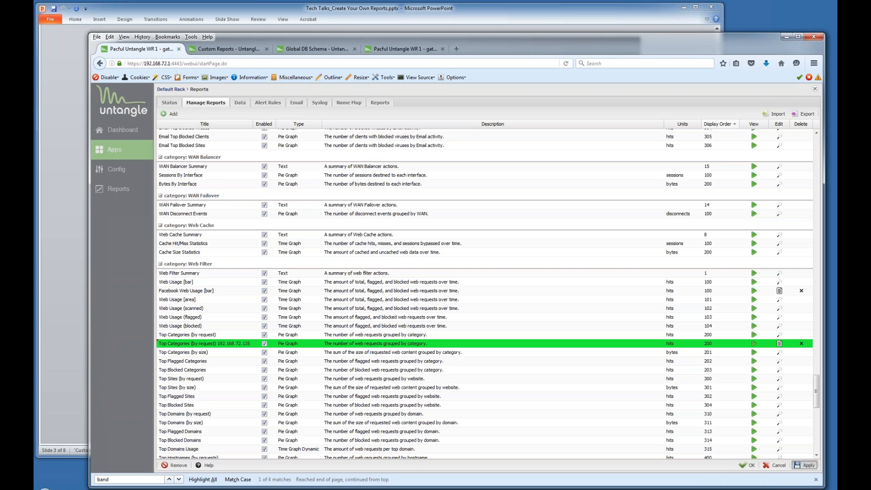
pyautogui.click(805, 464)
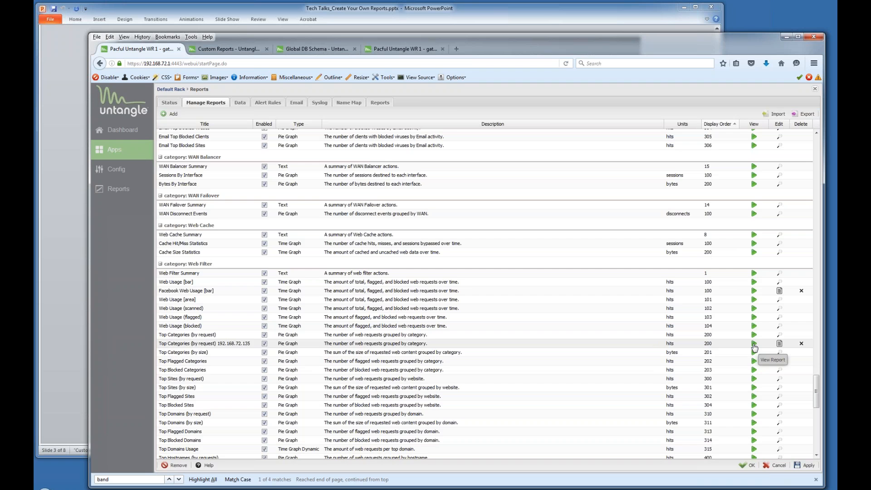
pyautogui.click(754, 345)
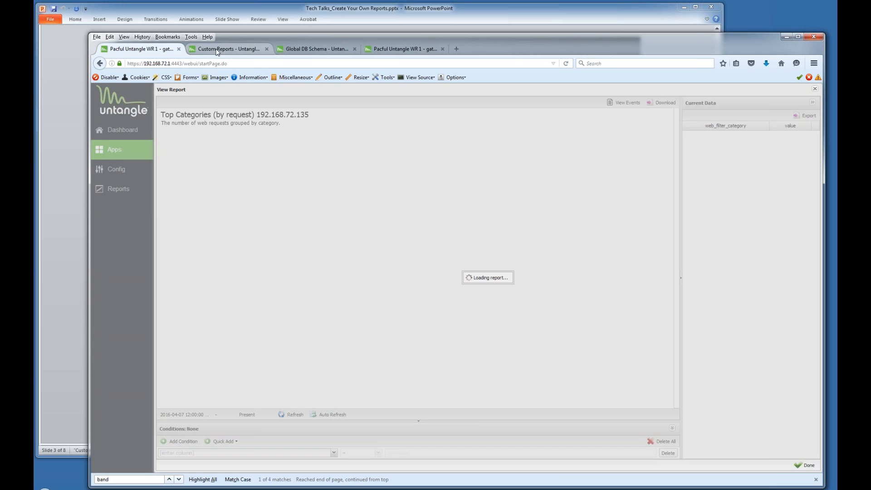
# Read the Custom Reports wiki page down to its Rack Reporting example, then return to Untangle.
pyautogui.click(217, 51)
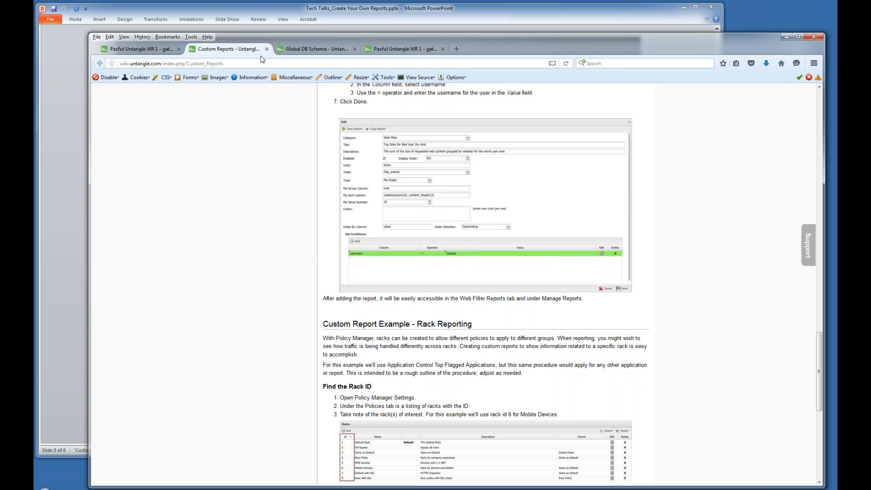
pyautogui.click(267, 13)
pyautogui.scroll(-2, 468, 241)
pyautogui.scroll(1, 468, 240)
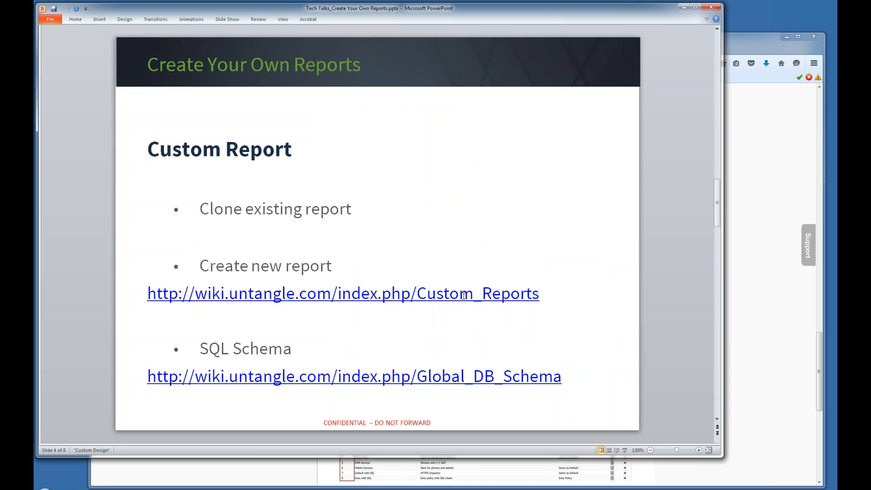
pyautogui.click(740, 44)
pyautogui.scroll(15, 262, 157)
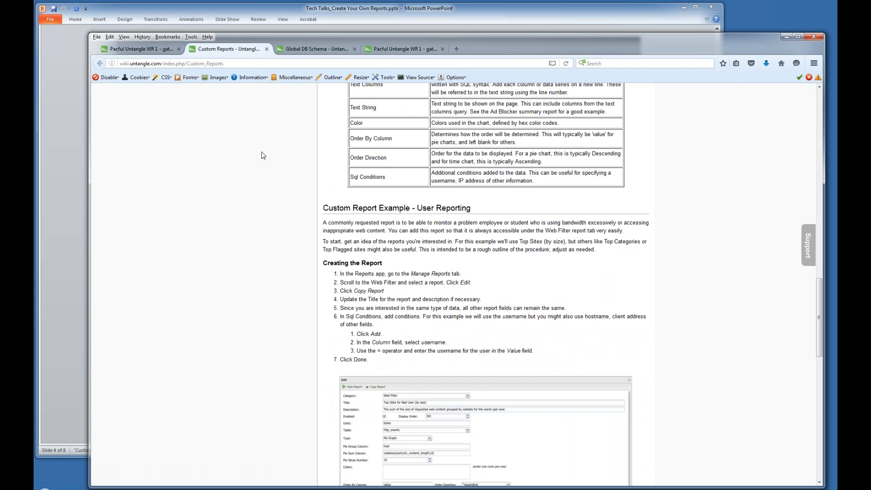
pyautogui.scroll(3, 261, 162)
pyautogui.scroll(-10, 262, 162)
pyautogui.scroll(-5, 262, 163)
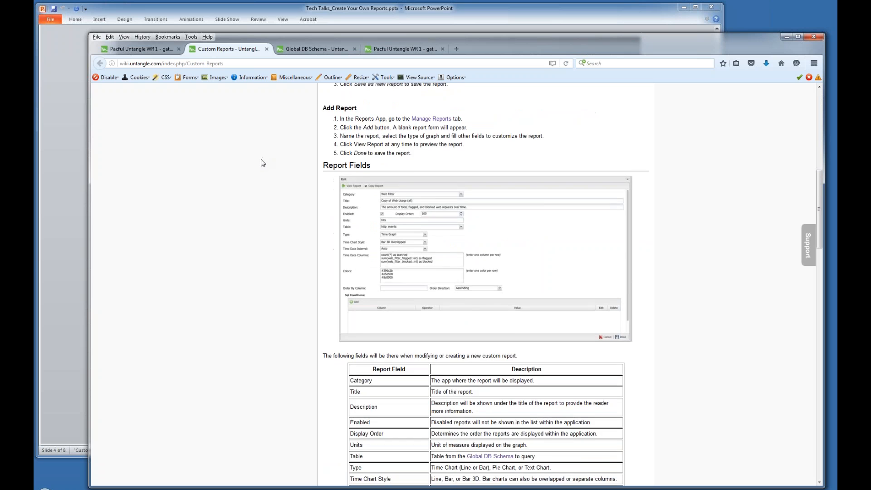
pyautogui.scroll(-15, 259, 168)
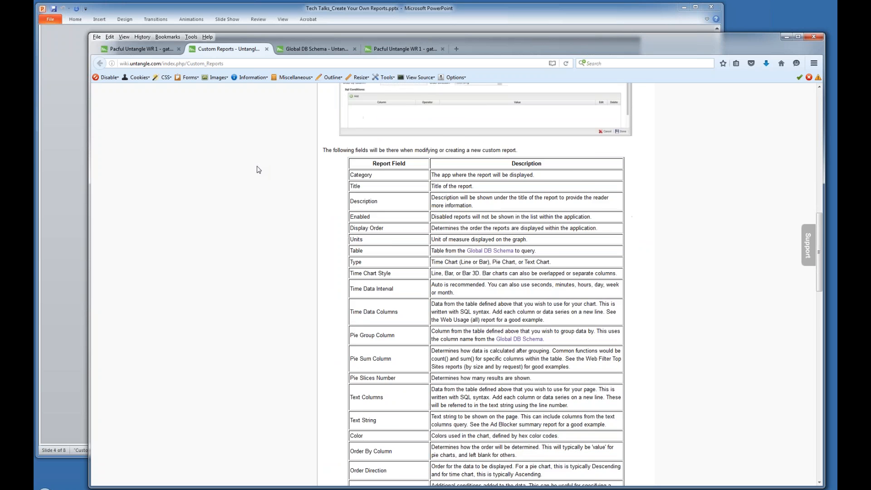
pyautogui.scroll(-8, 255, 170)
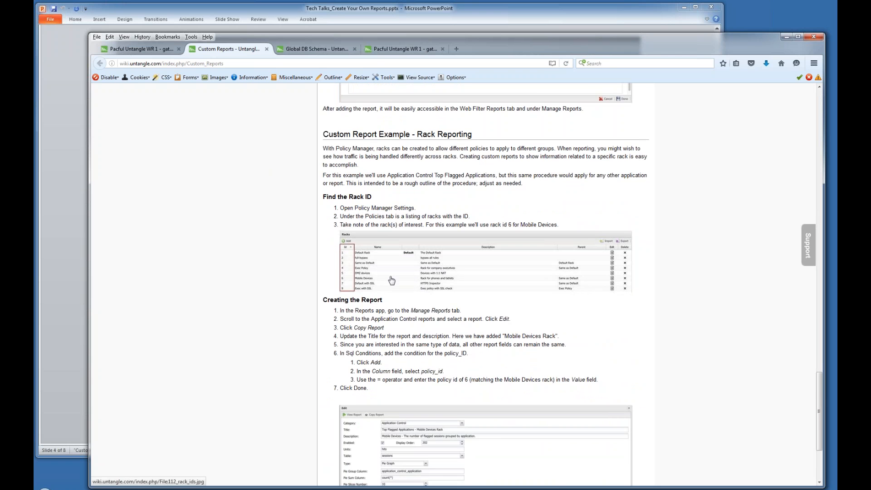
pyautogui.scroll(-4, 295, 325)
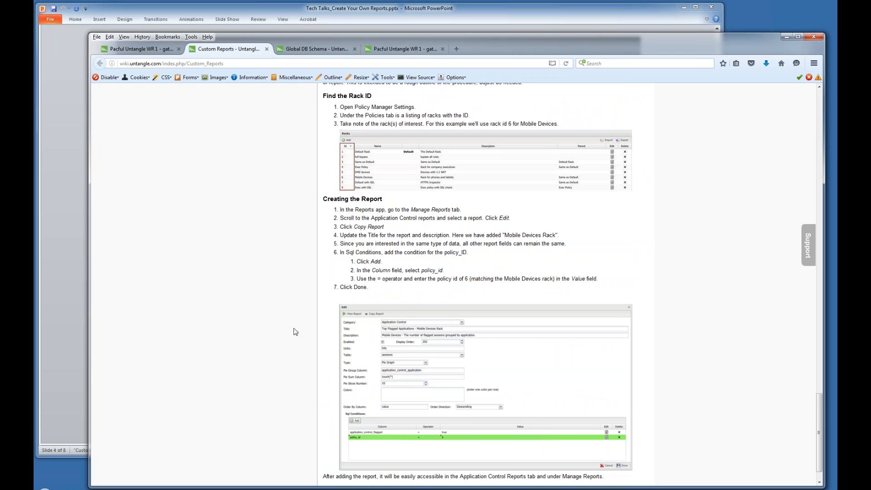
pyautogui.scroll(-2, 295, 330)
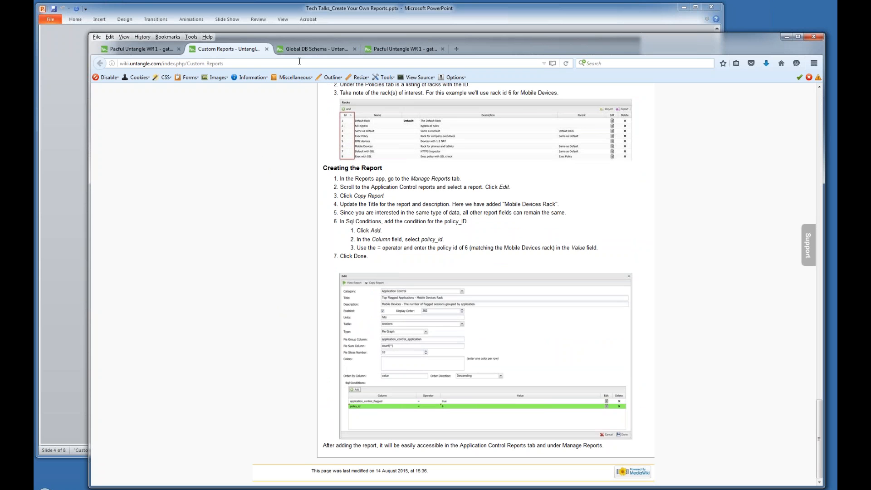
pyautogui.click(158, 50)
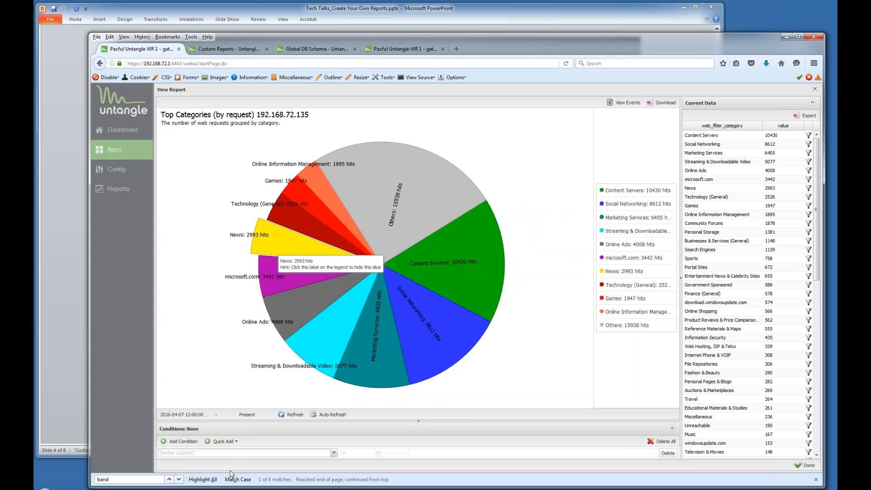
# Set the pie report's start date to 2016-04-14 and pop out its Others slice.
pyautogui.moveTo(202, 489)
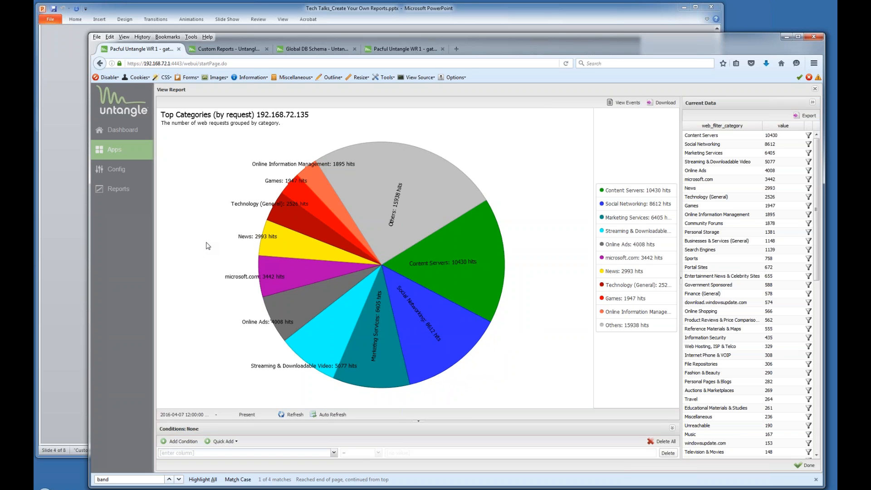
pyautogui.click(187, 414)
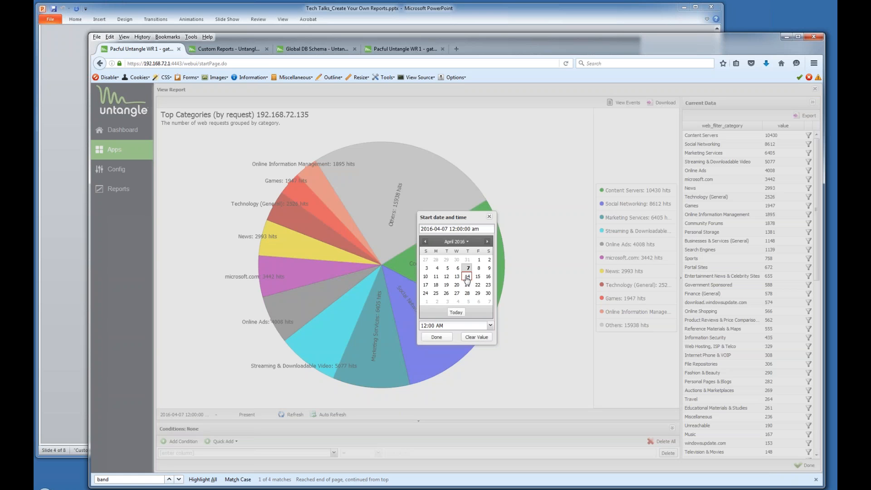
pyautogui.click(468, 277)
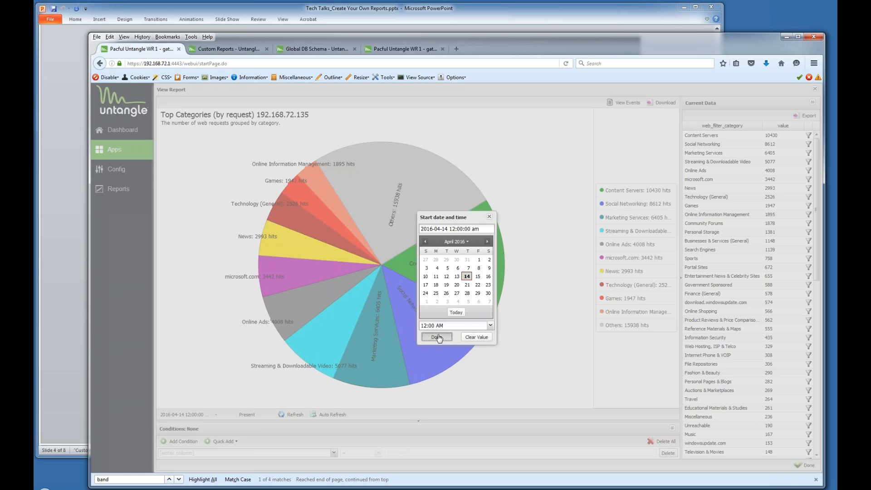
pyautogui.click(436, 337)
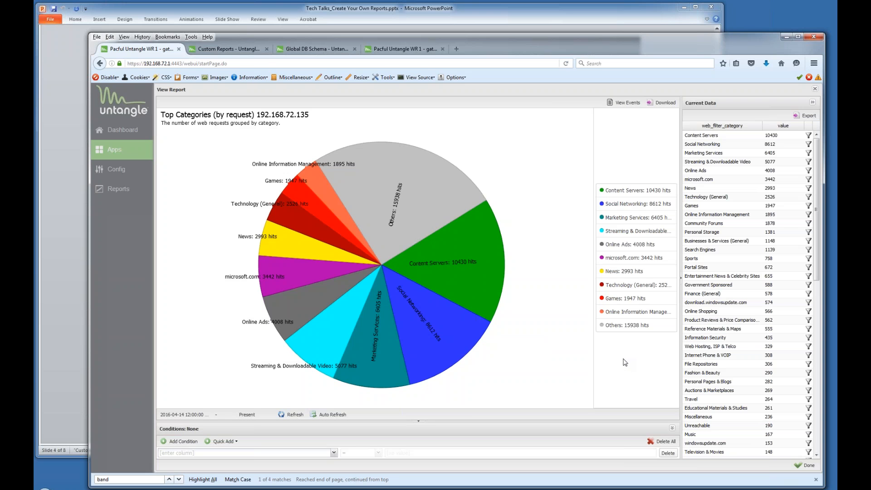
pyautogui.click(376, 225)
# Delete the Top Categories (by request) 192.168.72.135 report and apply the change.
pyautogui.click(814, 90)
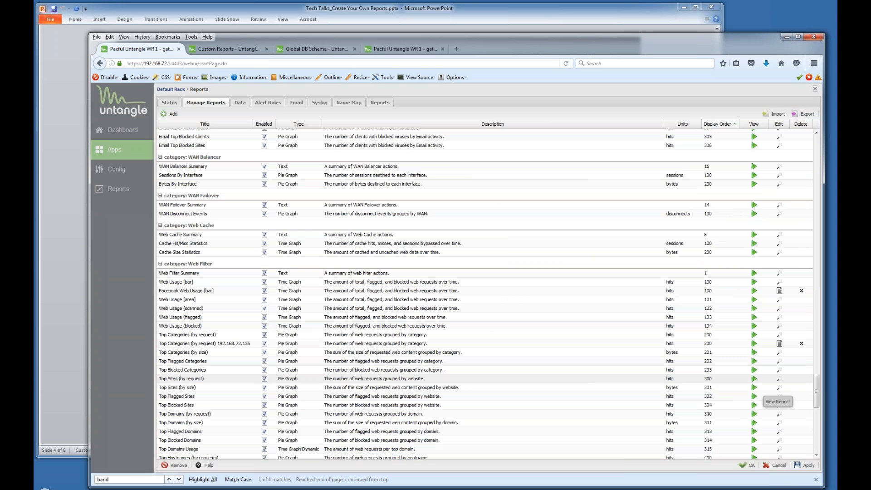
pyautogui.click(801, 344)
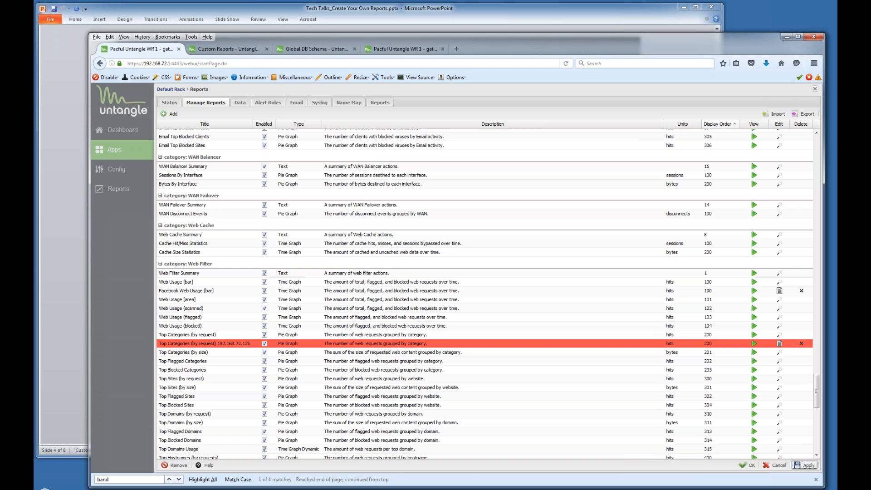
pyautogui.click(804, 465)
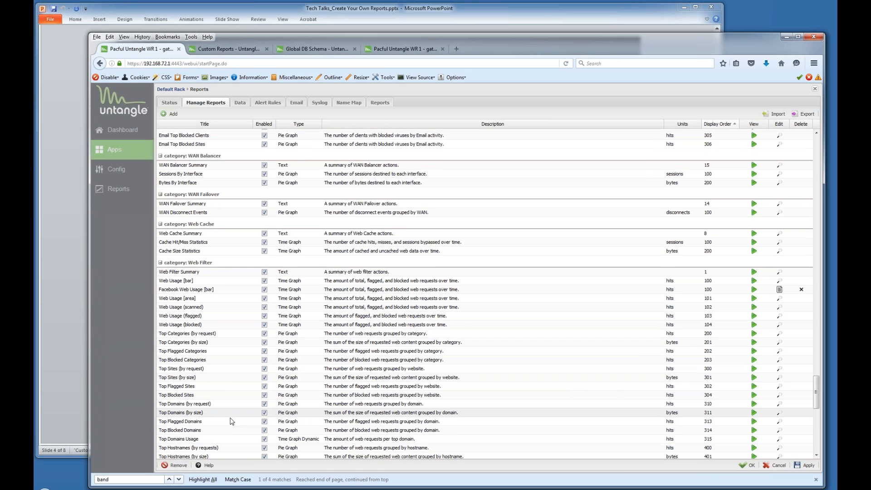
pyautogui.scroll(-2, 230, 417)
pyautogui.scroll(-5, 228, 412)
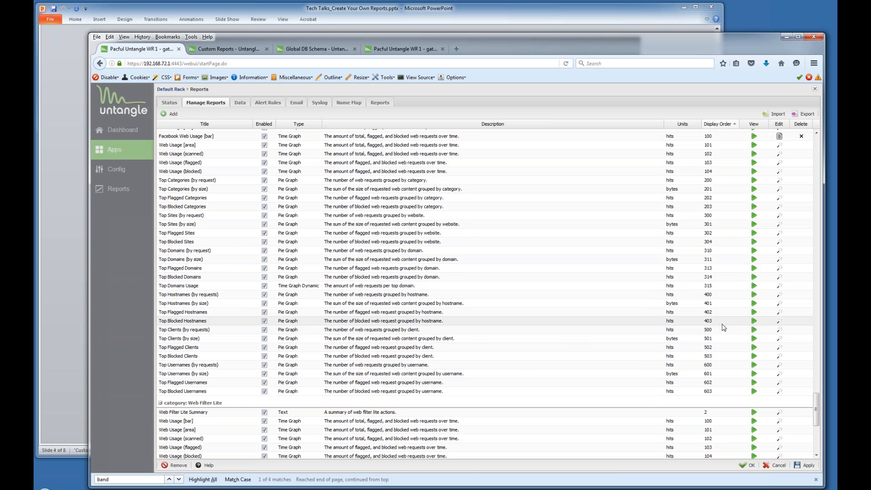
# Copy the Top Clients (by requests) report and retitle it 'Top Clients (by requests) Going to Facebook'.
pyautogui.click(779, 333)
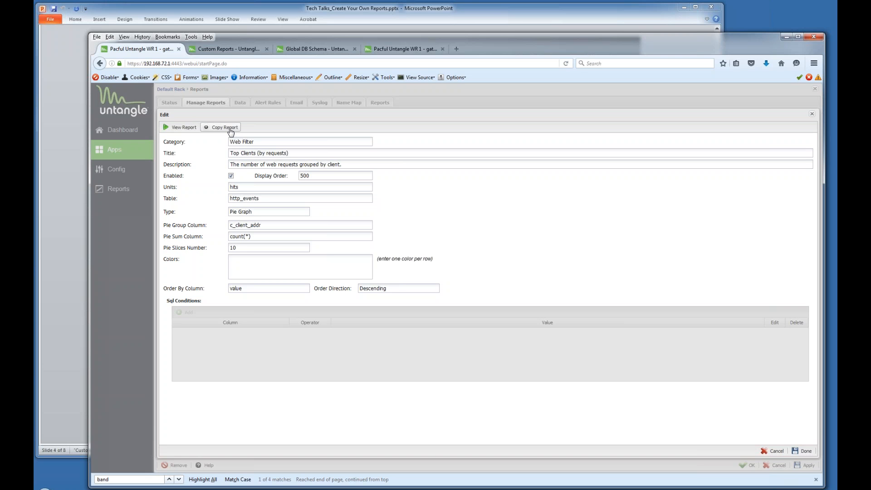
pyautogui.click(229, 129)
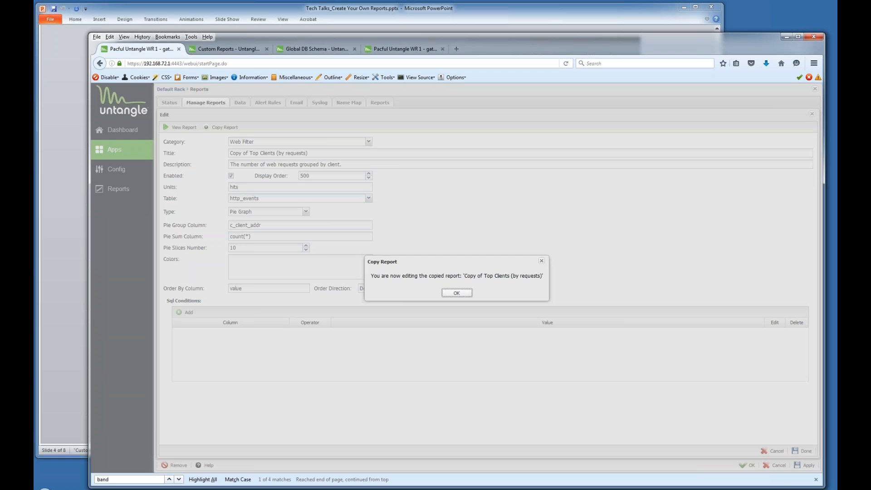
pyautogui.click(456, 292)
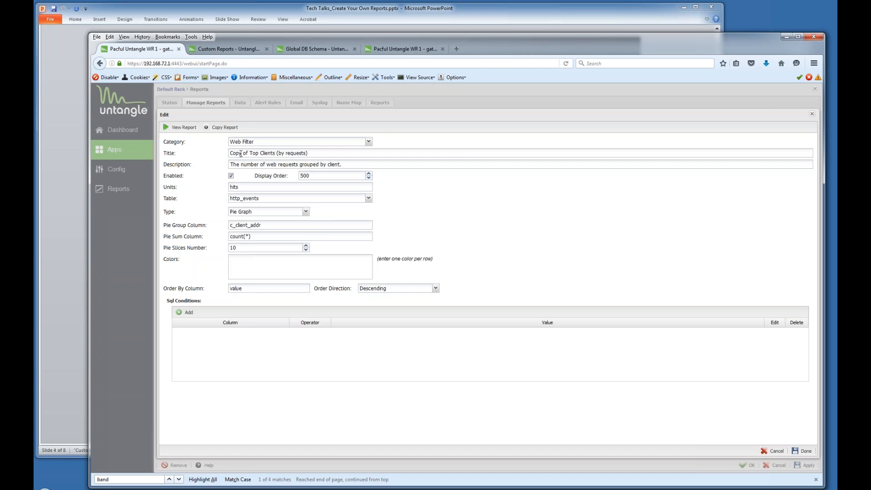
pyautogui.moveTo(250, 153); pyautogui.dragTo(223, 152)
pyautogui.press('Delete')
pyautogui.press('Delete')
pyautogui.write('T')
pyautogui.write(' Going to Facebook')
pyautogui.click(191, 313)
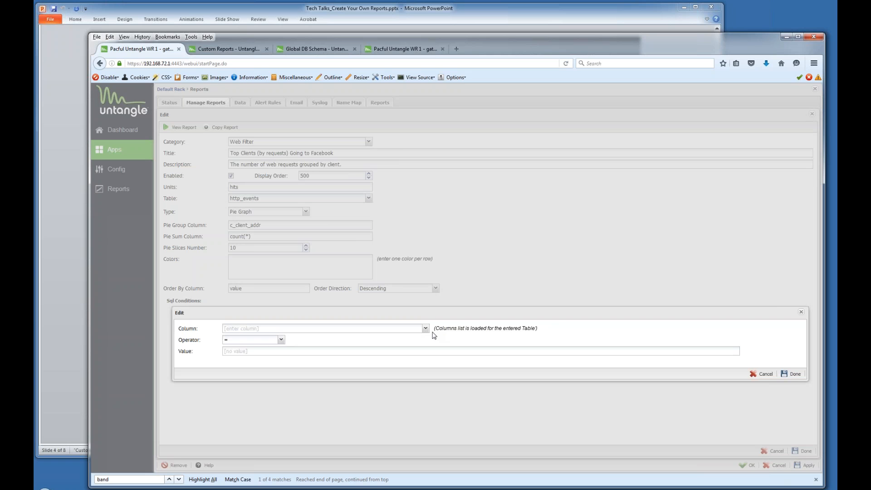
# Set the new SQL condition's column to Category (Web Filter), then switch to the apps rack tab.
pyautogui.click(425, 328)
pyautogui.moveTo(426, 355); pyautogui.dragTo(425, 375)
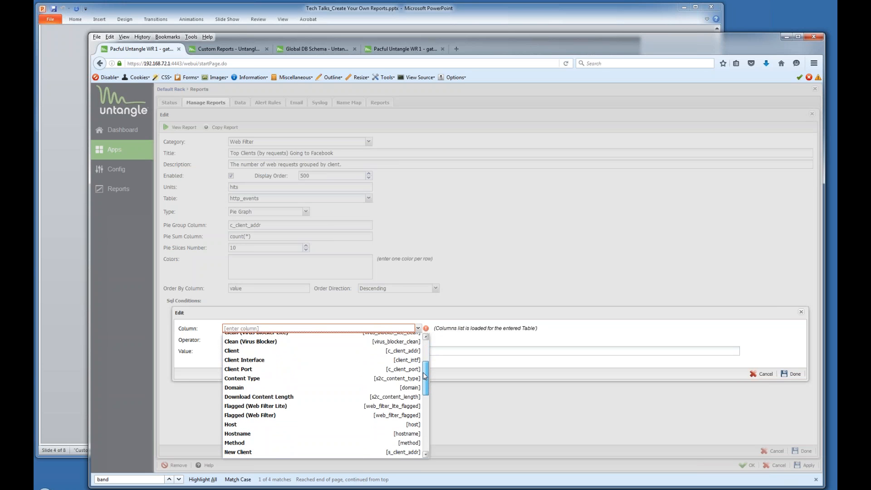
pyautogui.moveTo(425, 375); pyautogui.dragTo(442, 366)
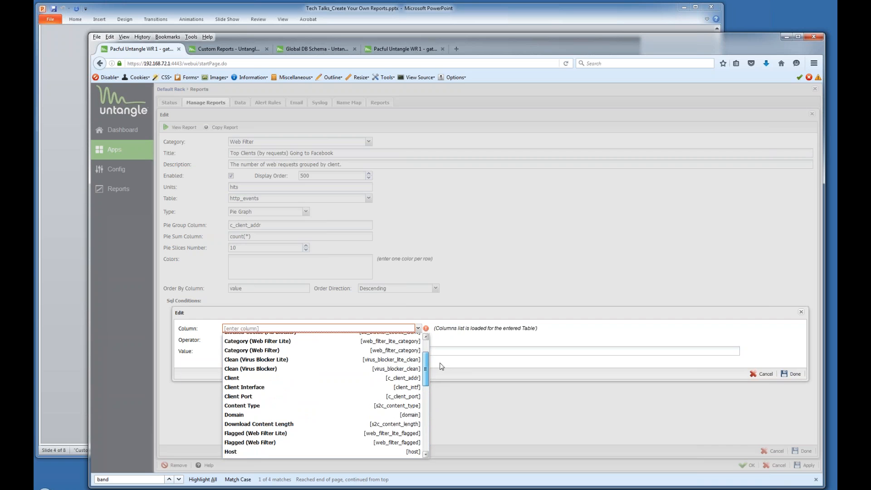
pyautogui.click(248, 351)
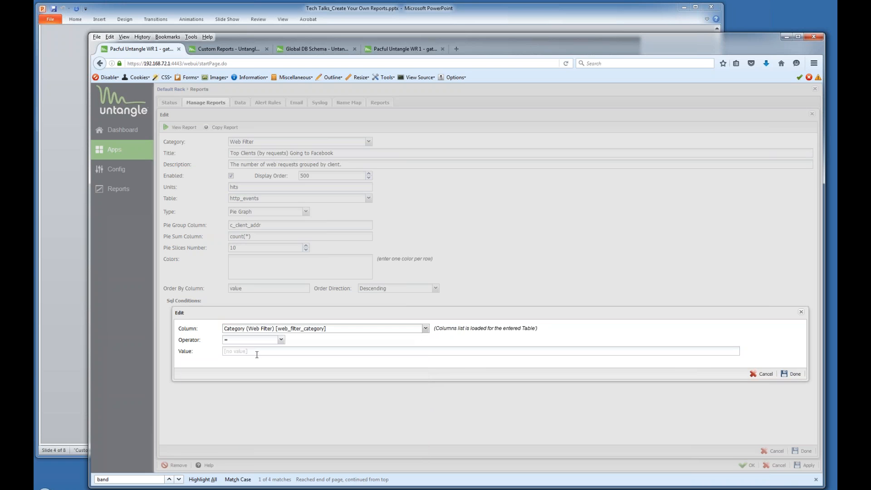
pyautogui.click(391, 49)
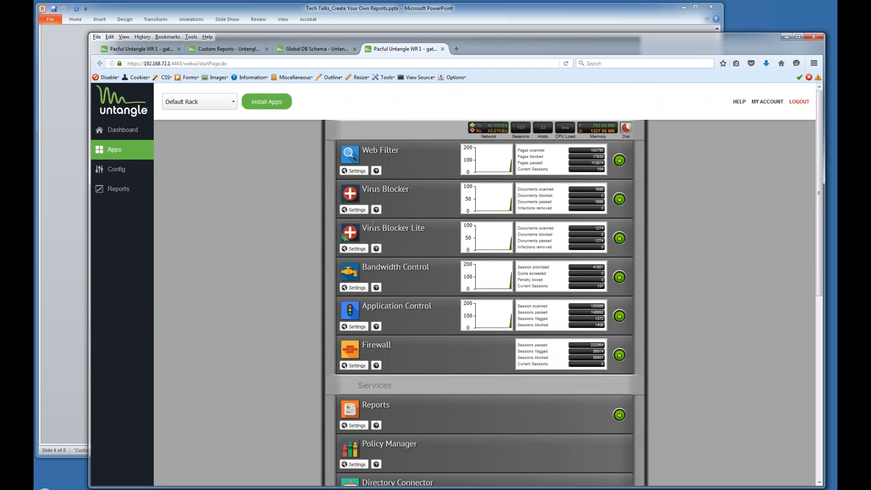
# Copy the Social Networking category name from the Web Filter category list.
pyautogui.click(357, 171)
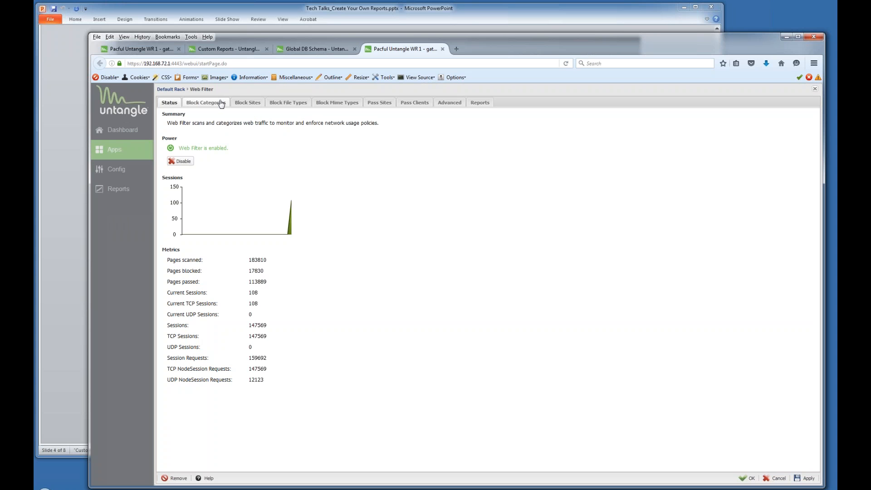
pyautogui.click(221, 104)
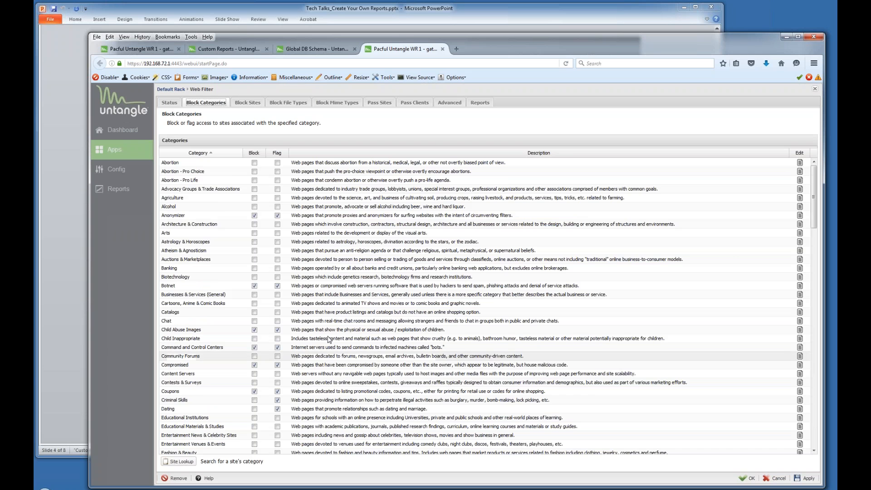
pyautogui.scroll(-5, 328, 338)
pyautogui.scroll(-5, 328, 338)
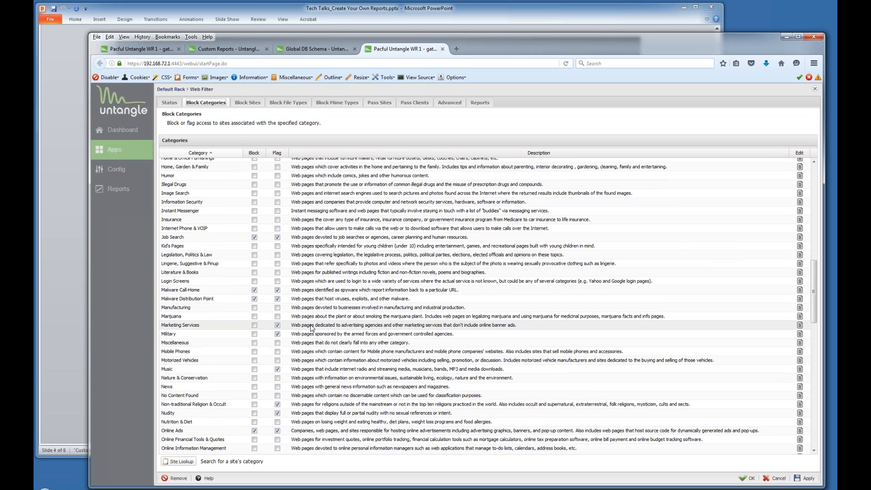
pyautogui.scroll(-15, 311, 328)
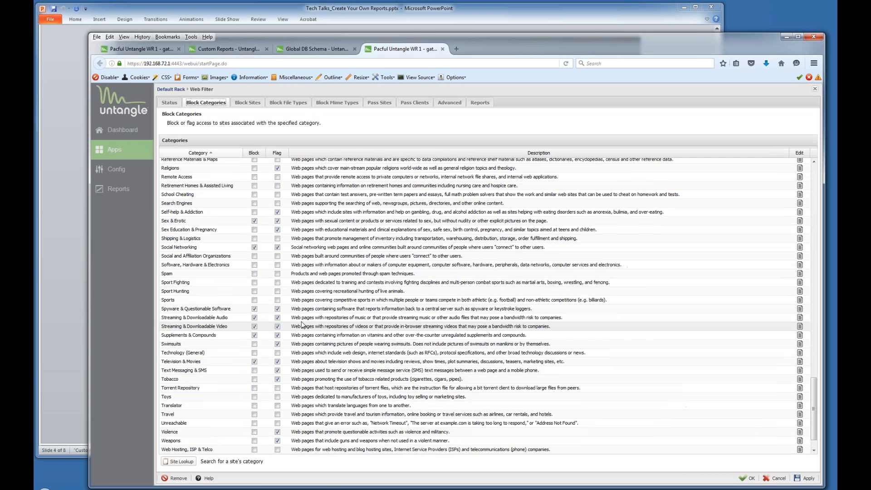
pyautogui.moveTo(162, 249); pyautogui.dragTo(197, 255)
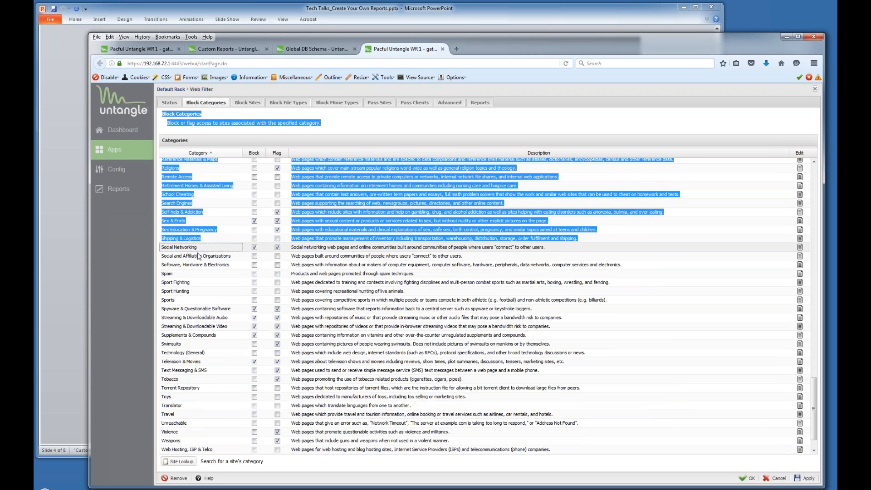
pyautogui.click(163, 246)
pyautogui.moveTo(163, 246); pyautogui.dragTo(200, 247)
pyautogui.hotkey('ctrl', 'c')
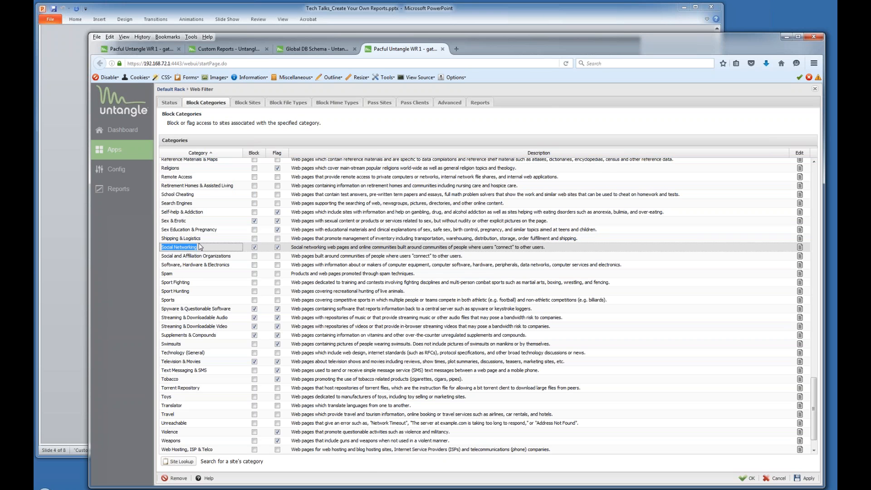
# Paste Social Networking into the report condition's Value field.
pyautogui.click(149, 49)
pyautogui.click(249, 350)
pyautogui.hotkey('ctrl', 'v')
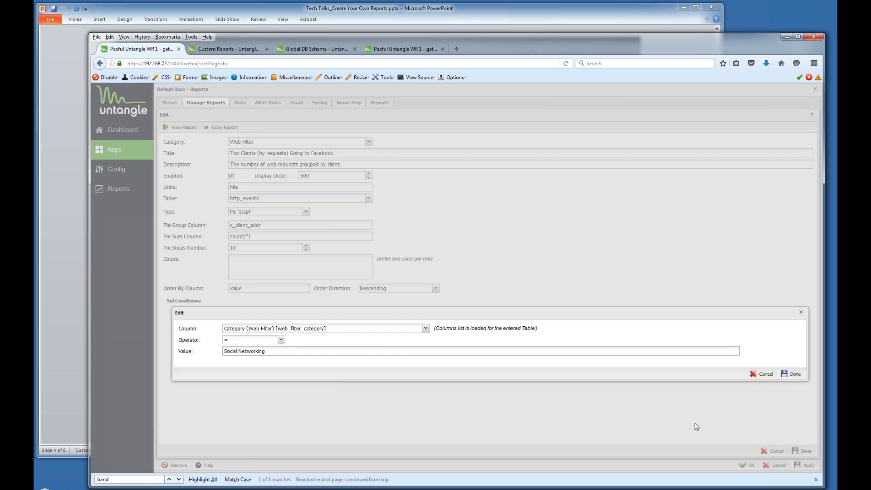
# Save the condition and report, then view the Top Clients (by requests) Going to Facebook pie chart.
pyautogui.click(792, 373)
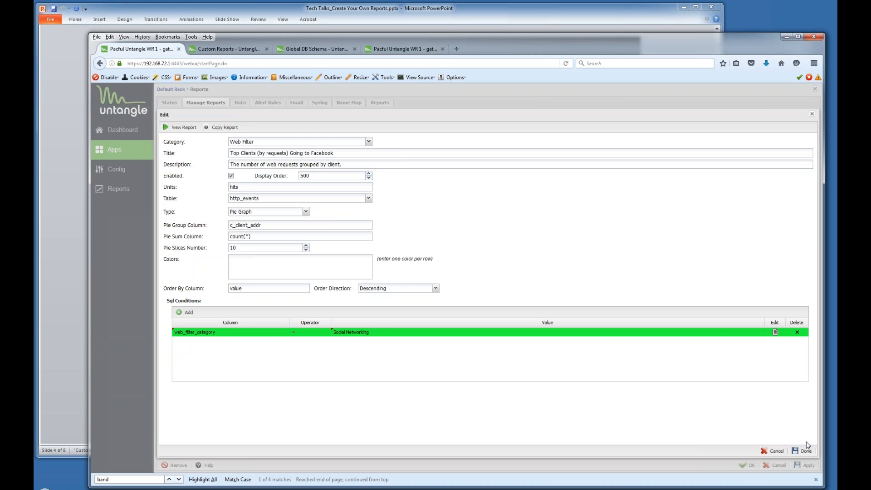
pyautogui.click(806, 455)
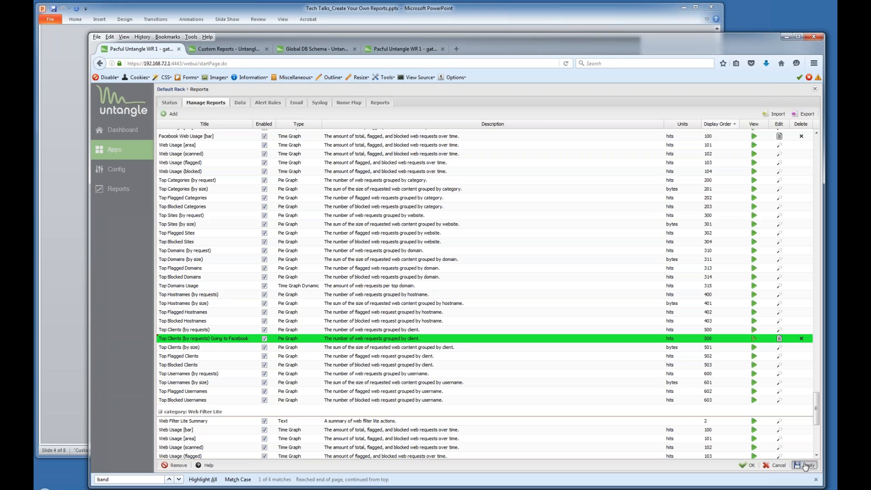
pyautogui.click(805, 466)
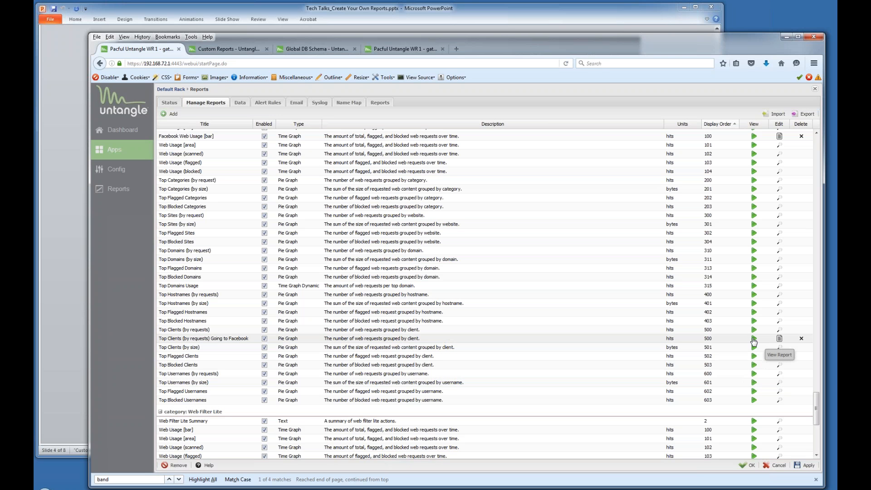
pyautogui.click(753, 340)
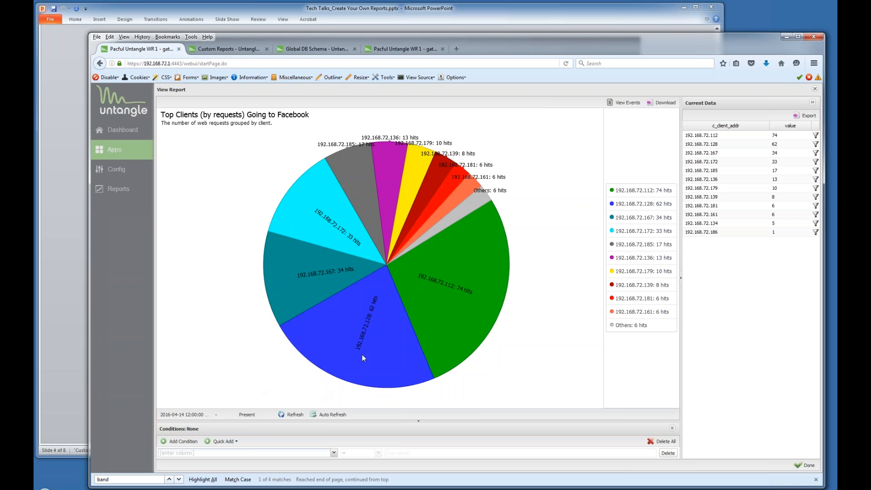
# Inspect the 192.168.72.128 and 192.168.72.112 pie slices, then bring up the Custom Report slide.
pyautogui.click(368, 341)
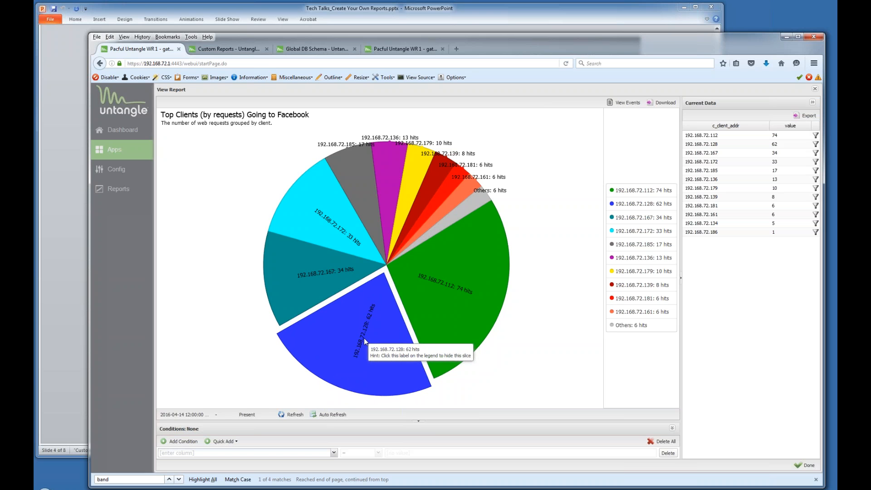
pyautogui.click(466, 296)
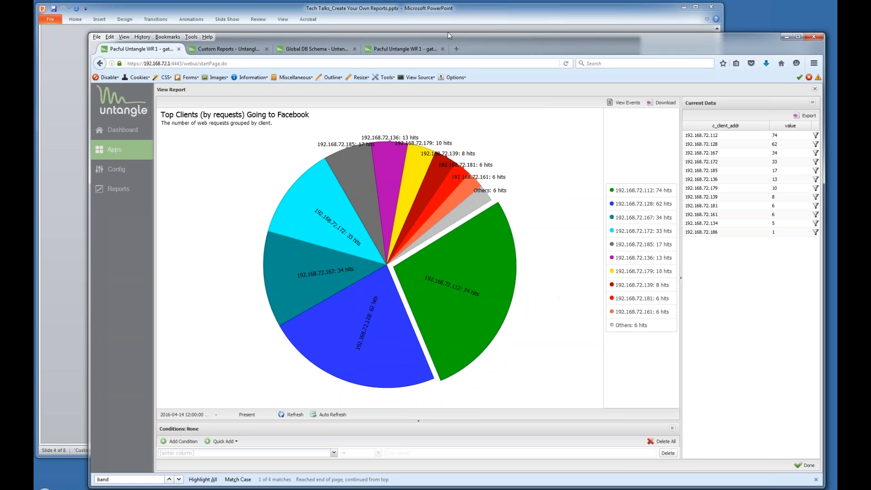
pyautogui.click(465, 16)
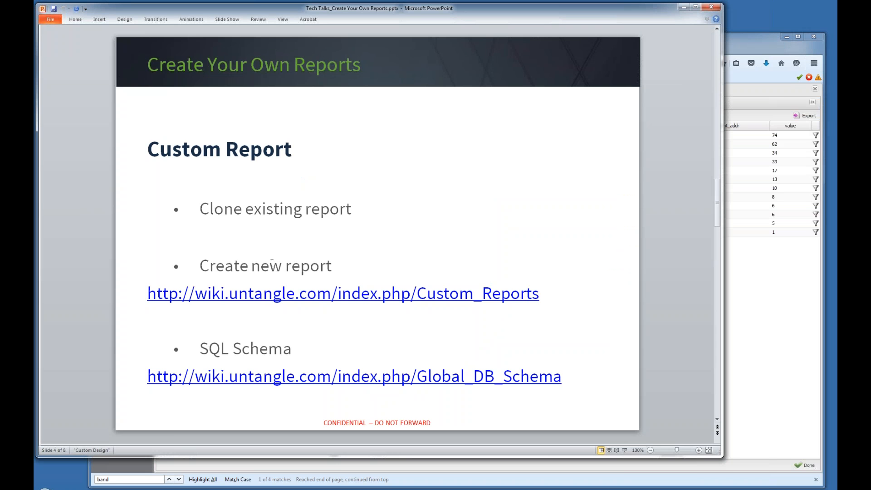
# Browse the Global DB Schema wiki tables, then return to the Top Clients pie chart report.
pyautogui.click(735, 46)
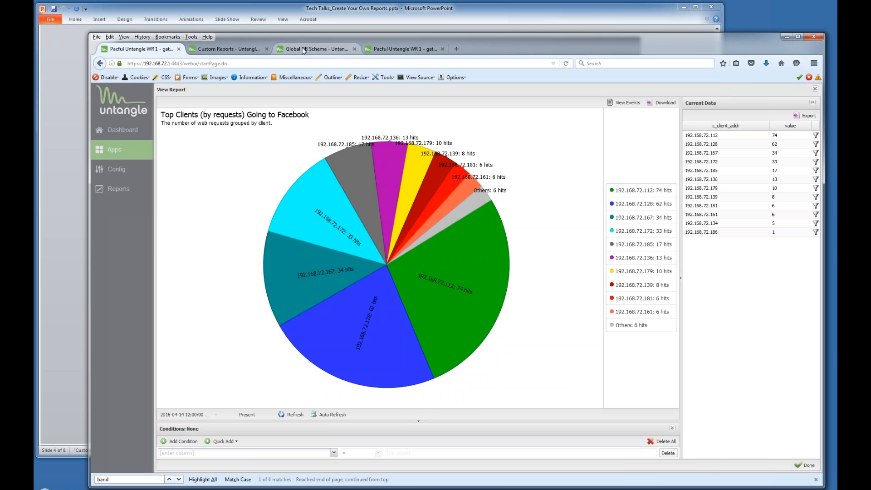
pyautogui.click(303, 50)
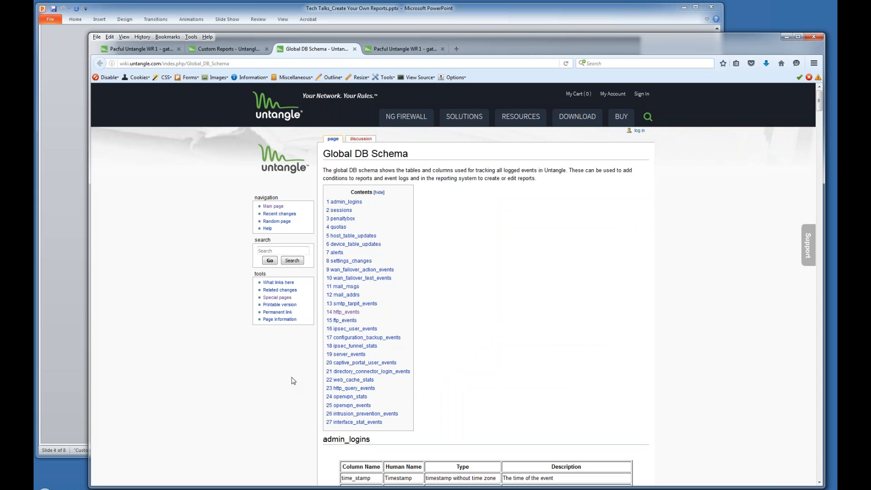
pyautogui.scroll(-2, 293, 378)
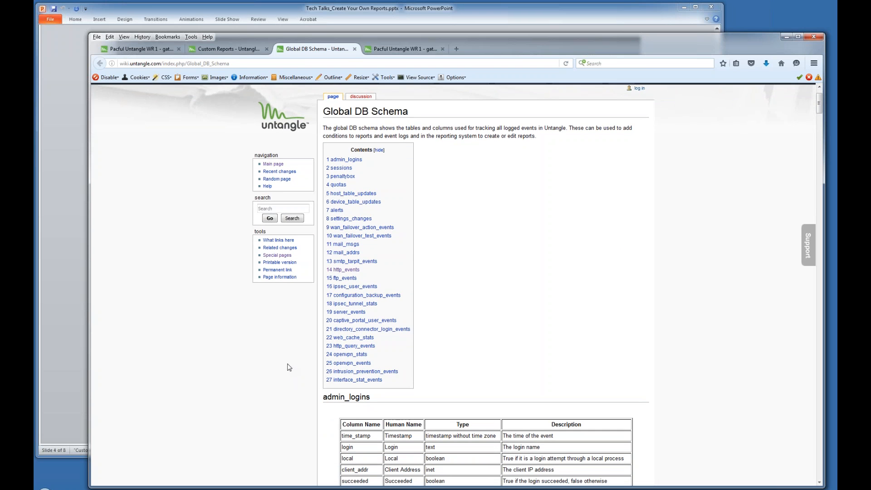
pyautogui.scroll(-3, 270, 350)
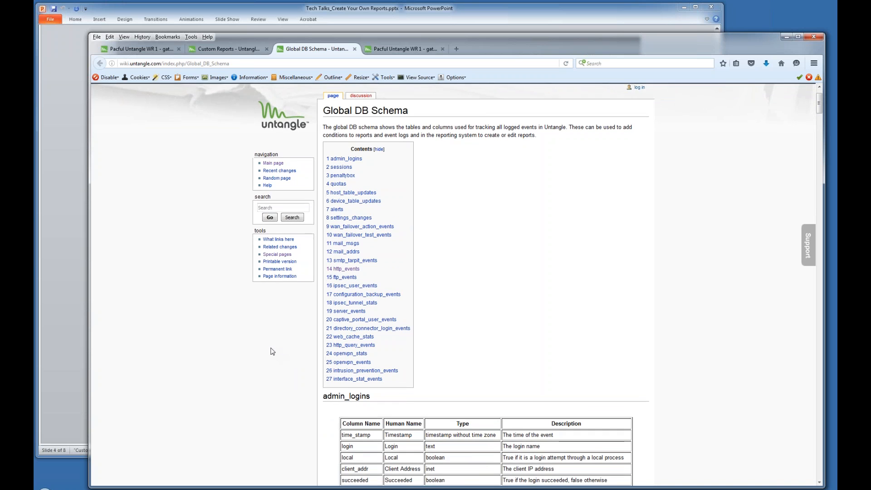
pyautogui.scroll(-3, 263, 347)
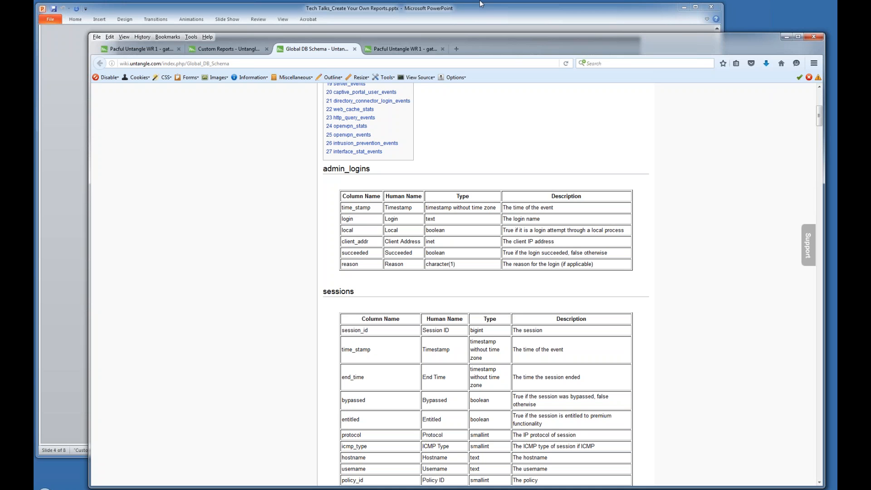
pyautogui.click(482, 19)
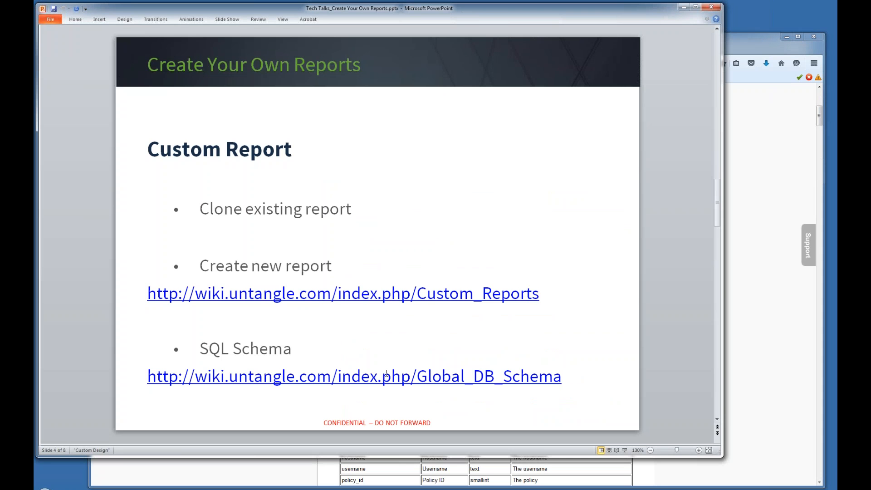
pyautogui.click(199, 483)
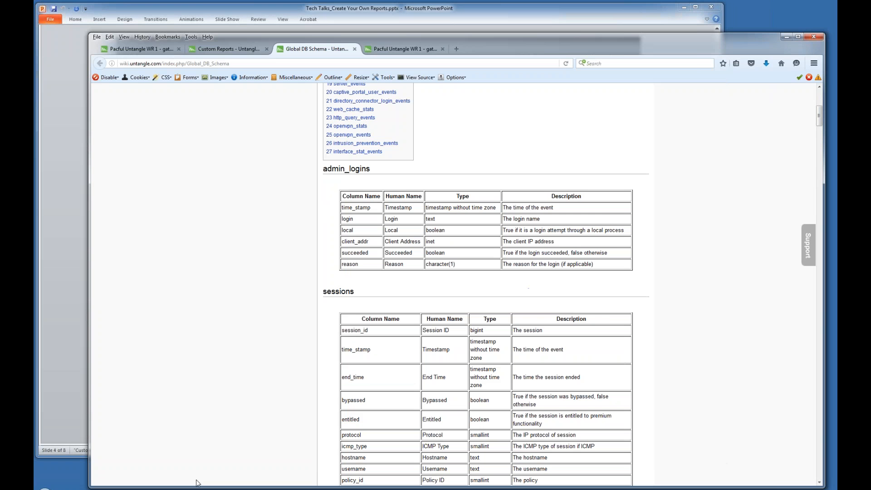
pyautogui.click(136, 49)
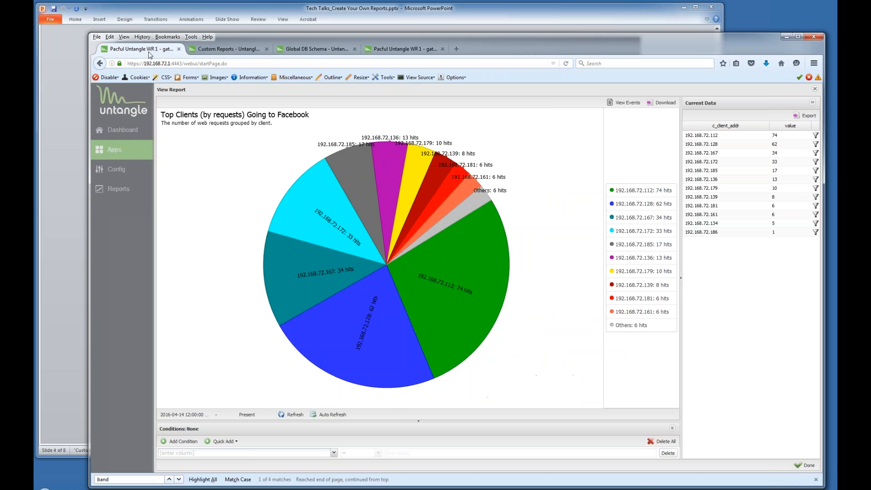
# View the Administration Settings Changes bar chart, then close it back to the report list.
pyautogui.click(815, 90)
pyautogui.scroll(-10, 324, 222)
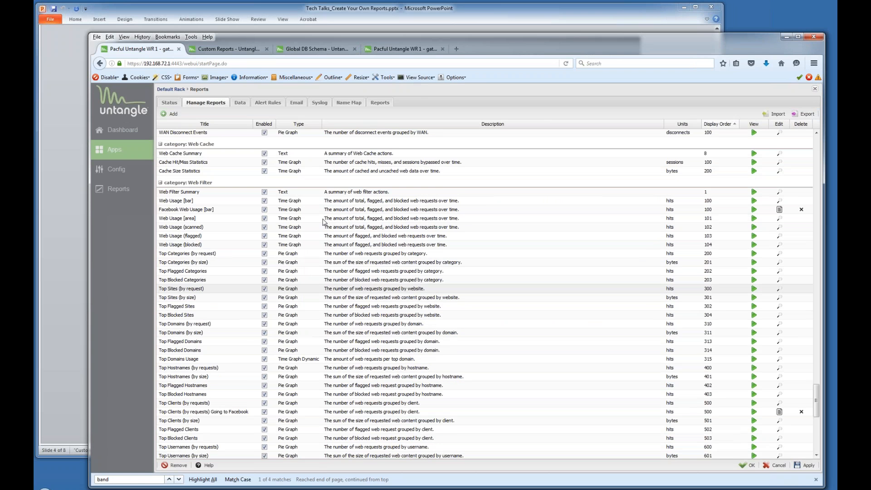
pyautogui.scroll(12, 324, 222)
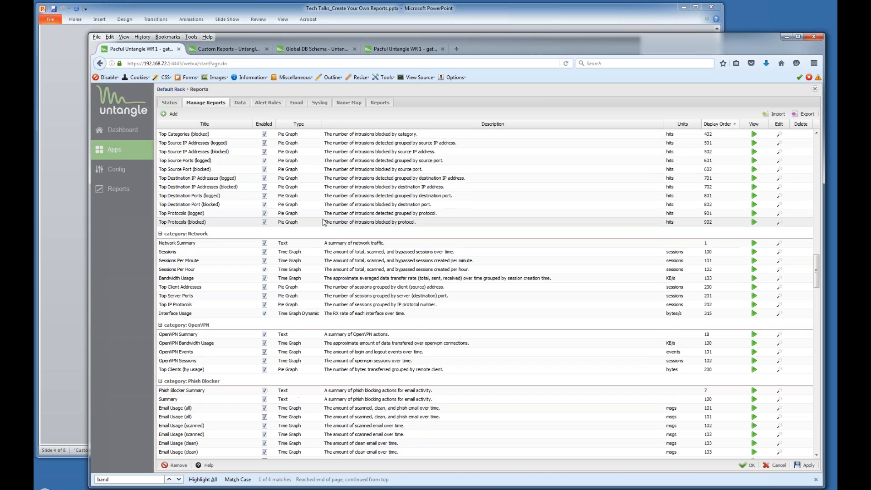
pyautogui.scroll(10, 327, 218)
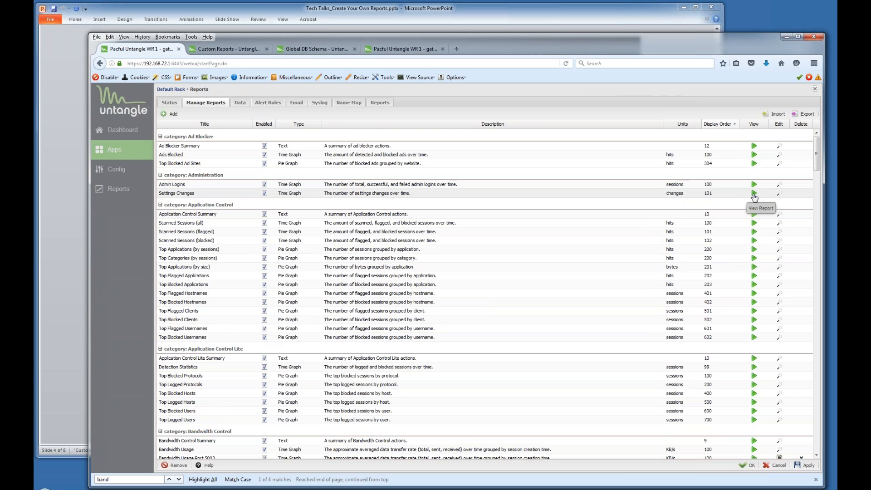
pyautogui.click(753, 194)
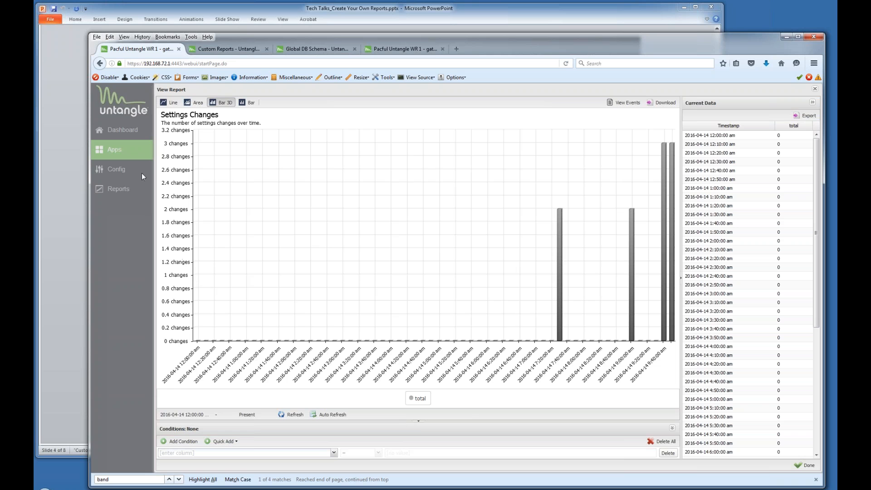
pyautogui.click(815, 89)
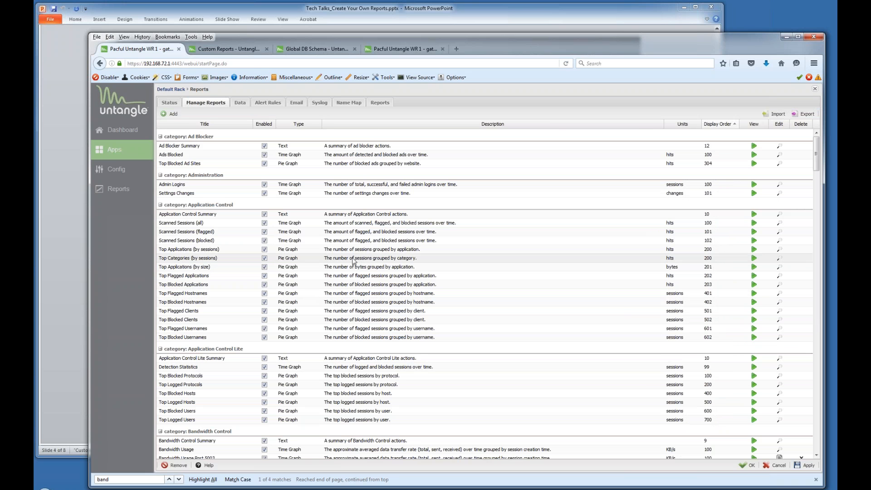
# Scroll to Web Filter and open Top Clients (by requests) Going to Facebook for editing.
pyautogui.scroll(-3, 765, 367)
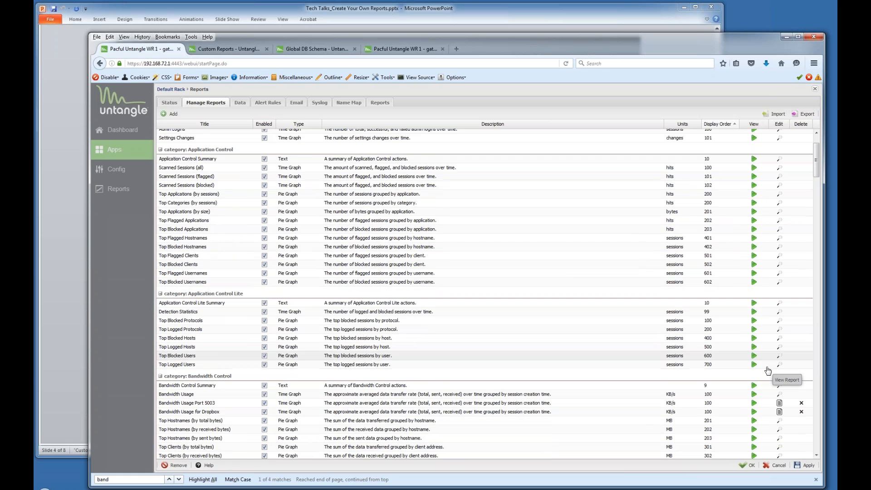
pyautogui.scroll(-4, 768, 371)
pyautogui.moveTo(815, 170); pyautogui.dragTo(838, 435)
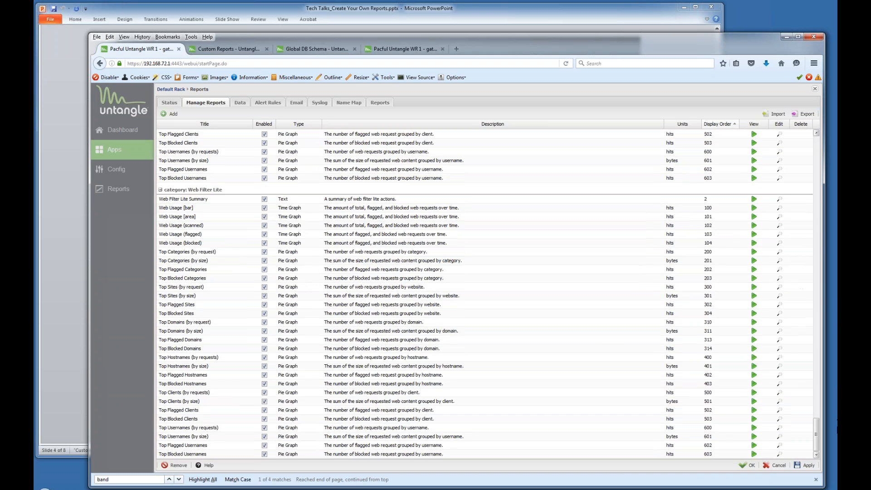
pyautogui.scroll(10, 485, 295)
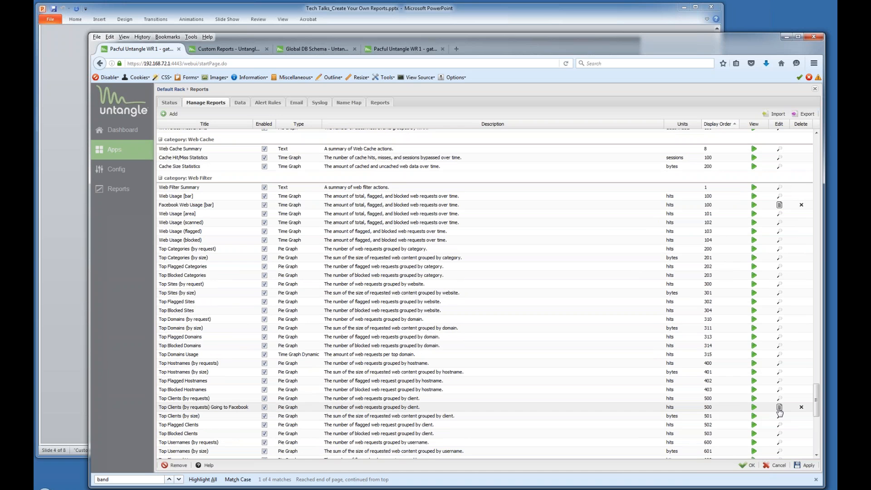
pyautogui.click(780, 409)
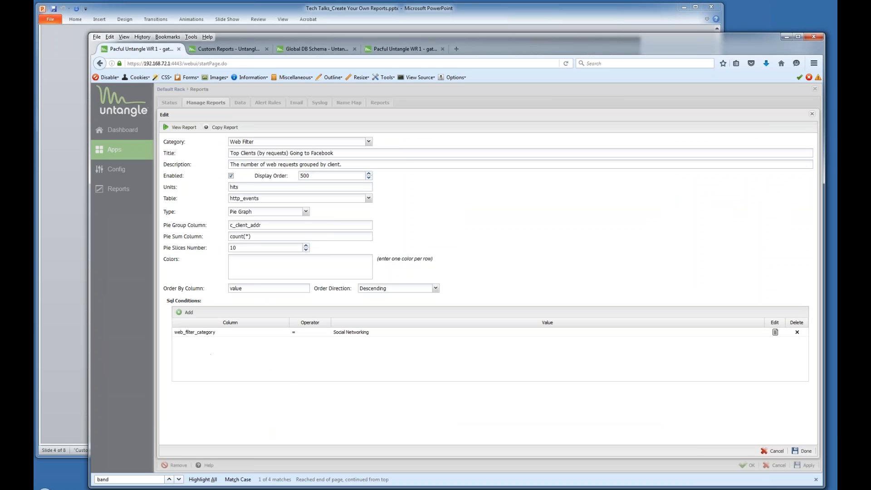
# Re-save the web_filter_category = Social Networking condition and close the report editor.
pyautogui.click(274, 335)
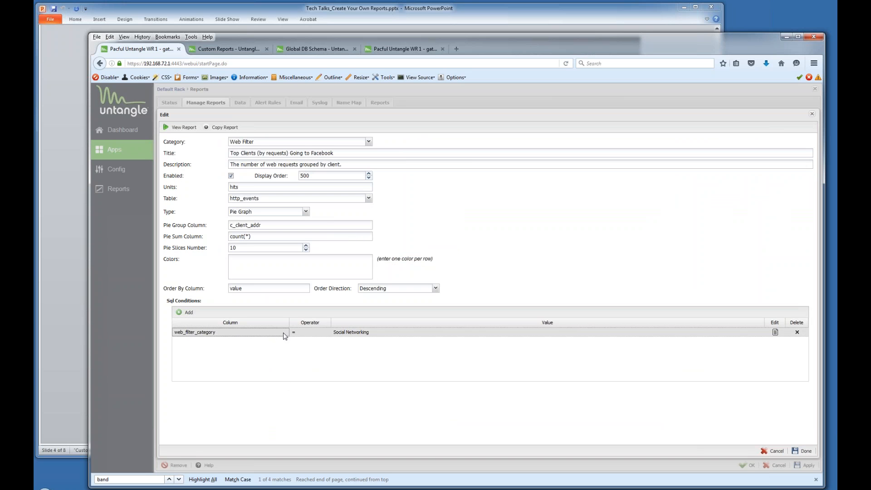
pyautogui.click(775, 334)
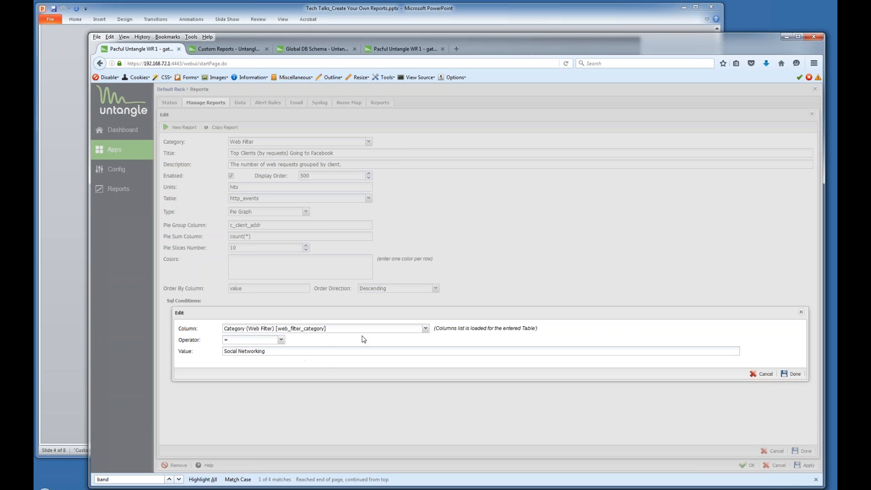
pyautogui.click(426, 329)
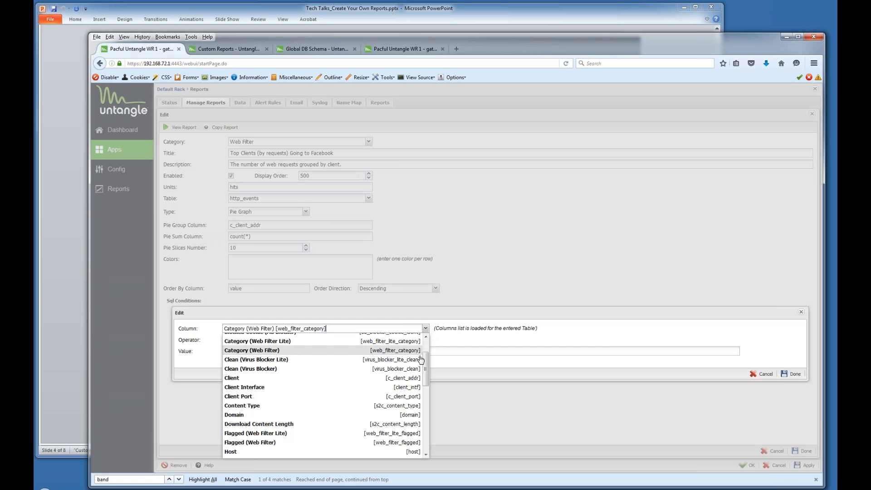
pyautogui.scroll(-5, 418, 413)
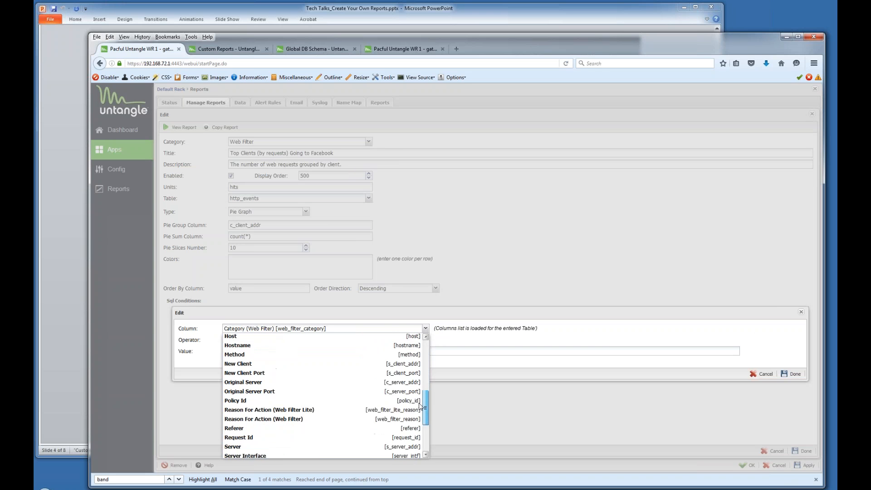
pyautogui.scroll(-2, 418, 413)
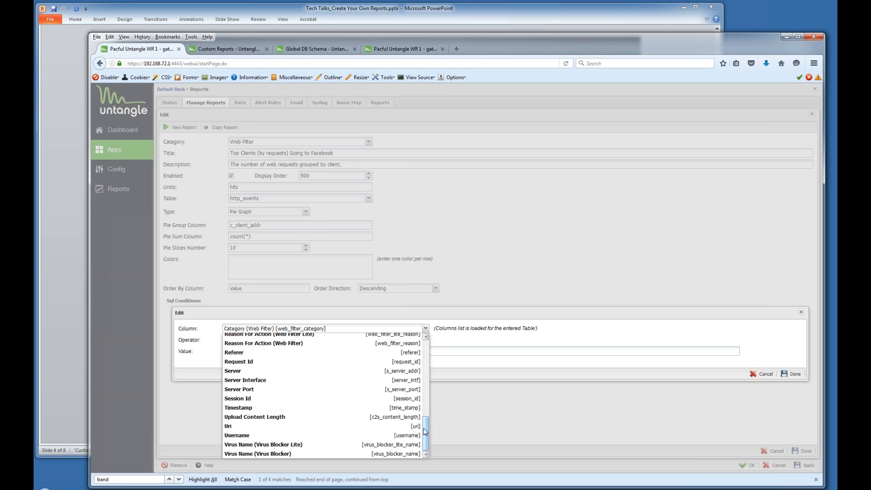
pyautogui.moveTo(428, 427); pyautogui.dragTo(427, 375)
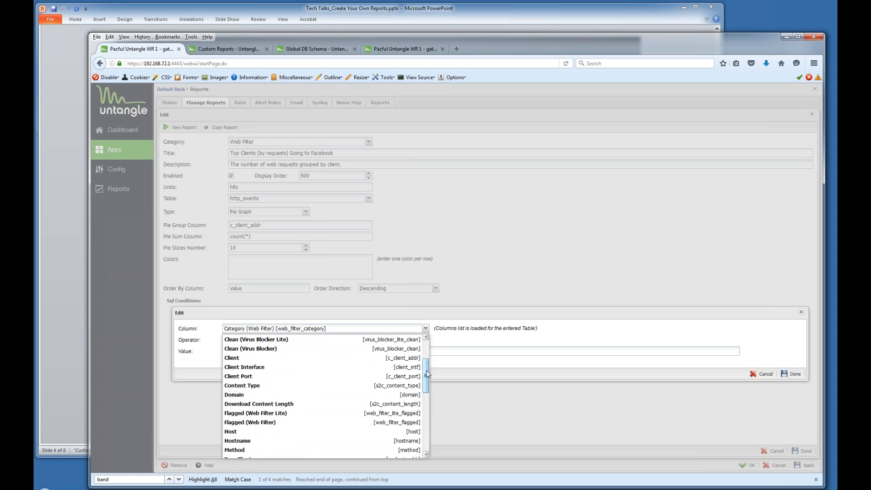
pyautogui.click(535, 407)
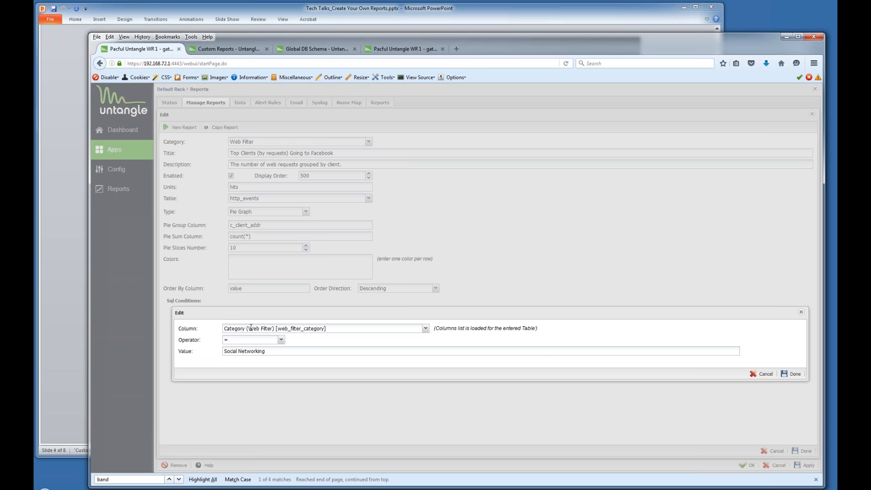
pyautogui.click(793, 374)
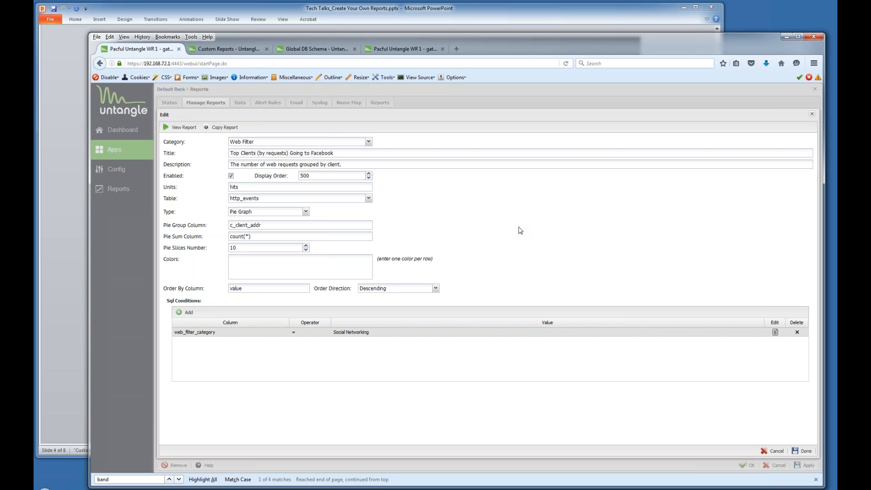
pyautogui.click(812, 114)
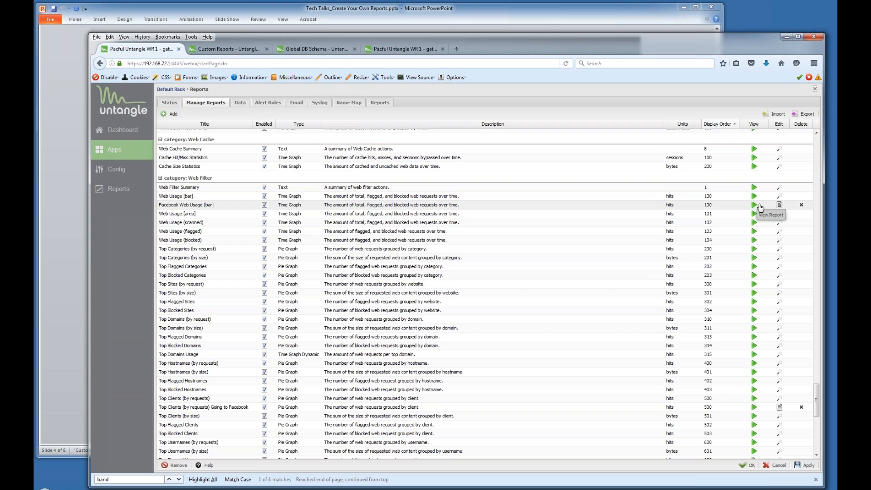
# Show Facebook Web Usage [bar] for 2016-04-11 through 2016-04-14 and refresh the chart.
pyautogui.click(753, 205)
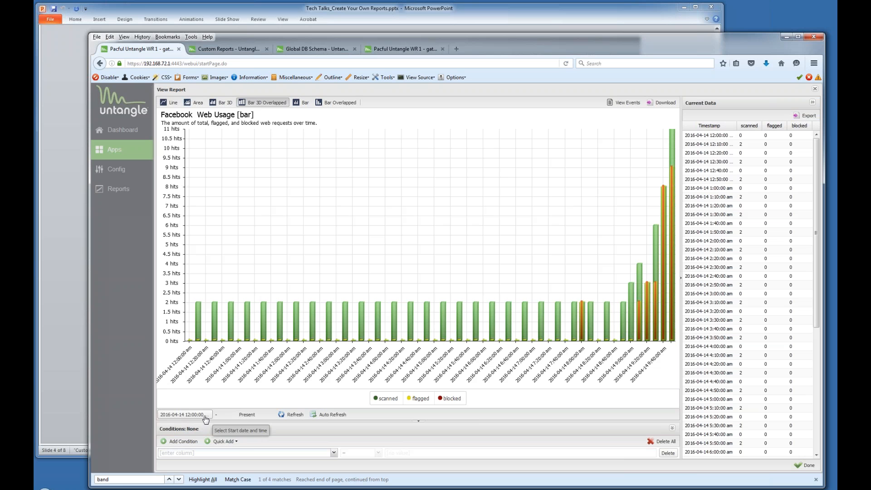
pyautogui.click(249, 416)
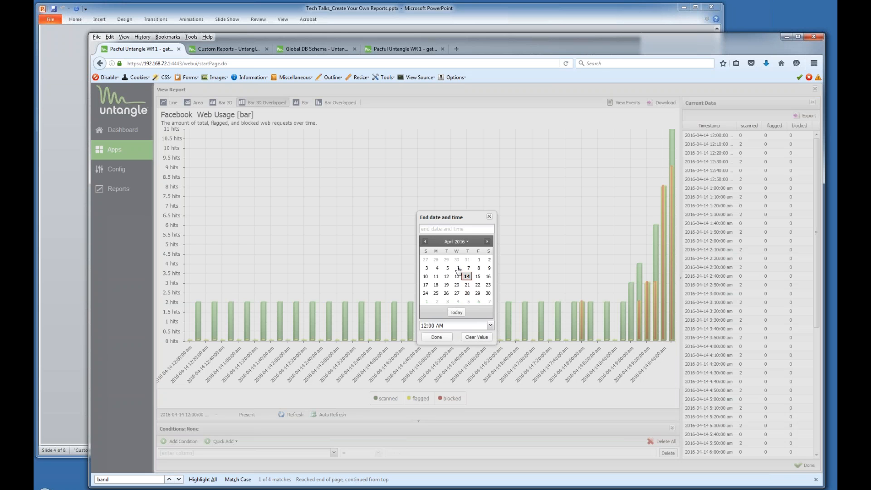
pyautogui.click(457, 269)
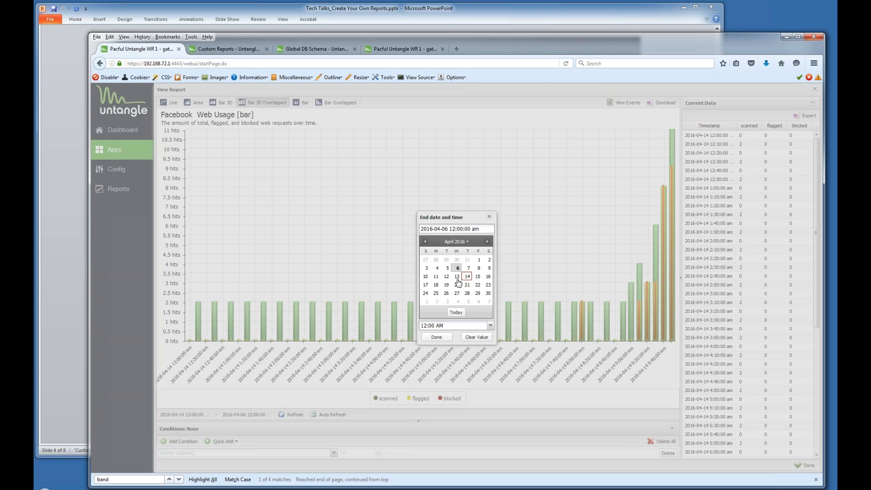
pyautogui.click(466, 277)
pyautogui.click(449, 339)
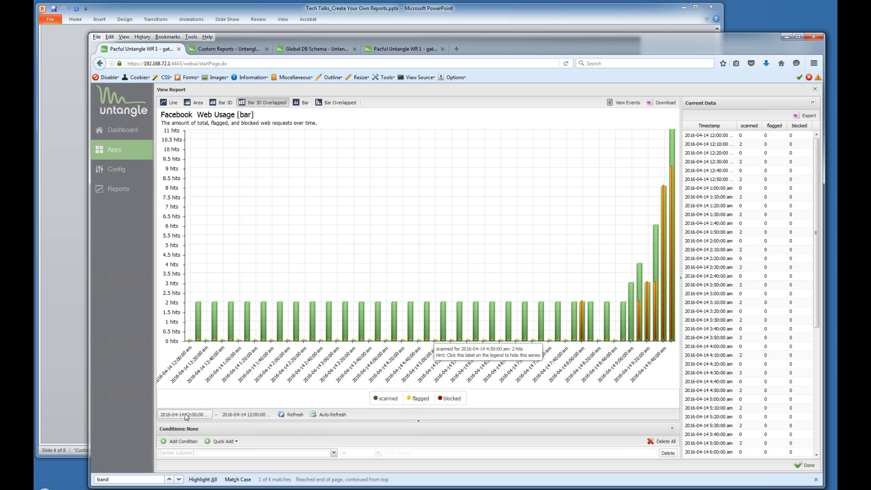
pyautogui.click(183, 415)
pyautogui.click(435, 276)
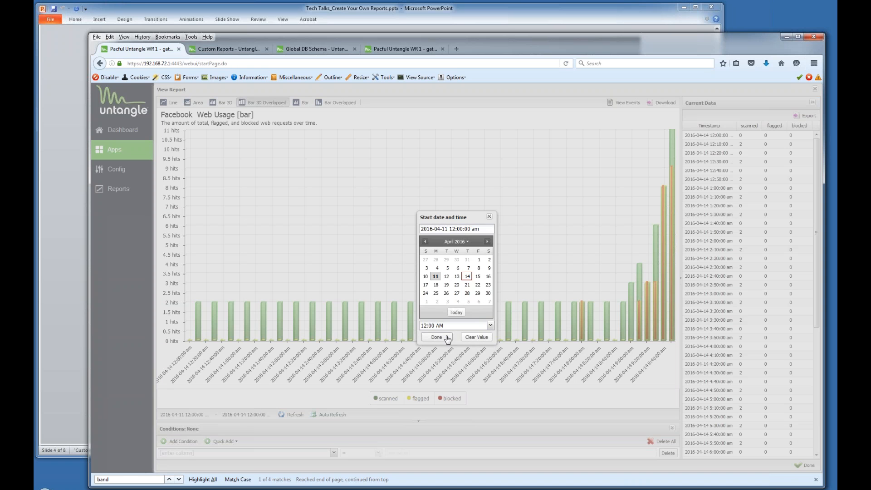
pyautogui.click(438, 337)
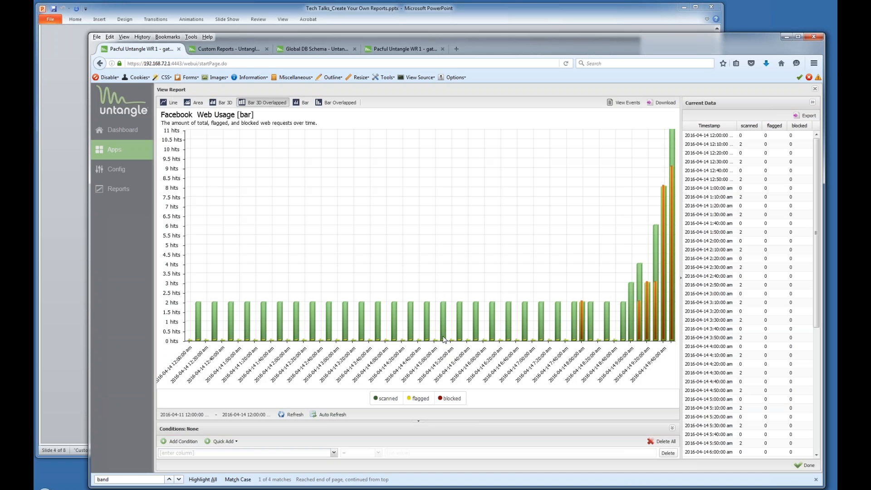
pyautogui.click(302, 413)
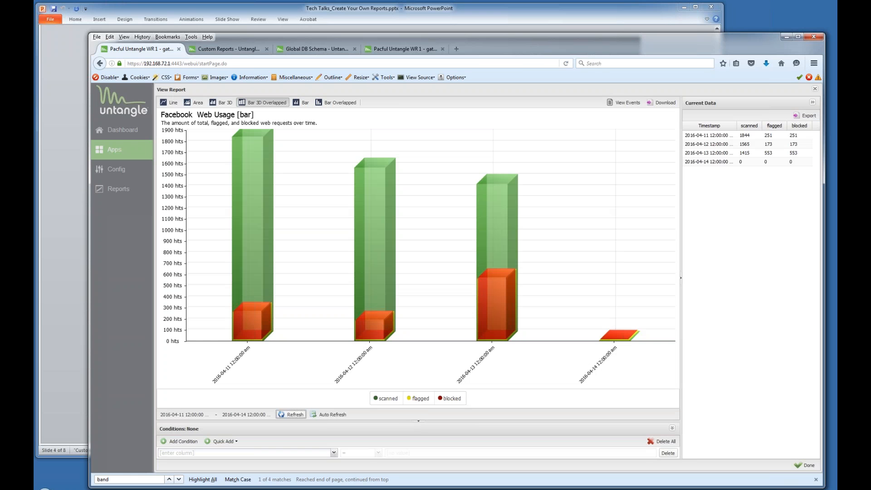
# Leave the report, review the Reports Status and Data tabs (93-day retention), then close Reports settings.
pyautogui.click(815, 90)
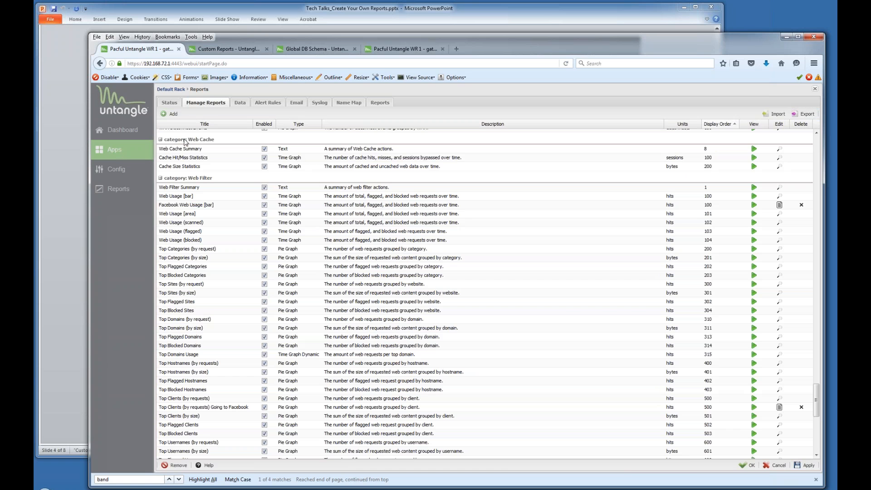
pyautogui.click(171, 104)
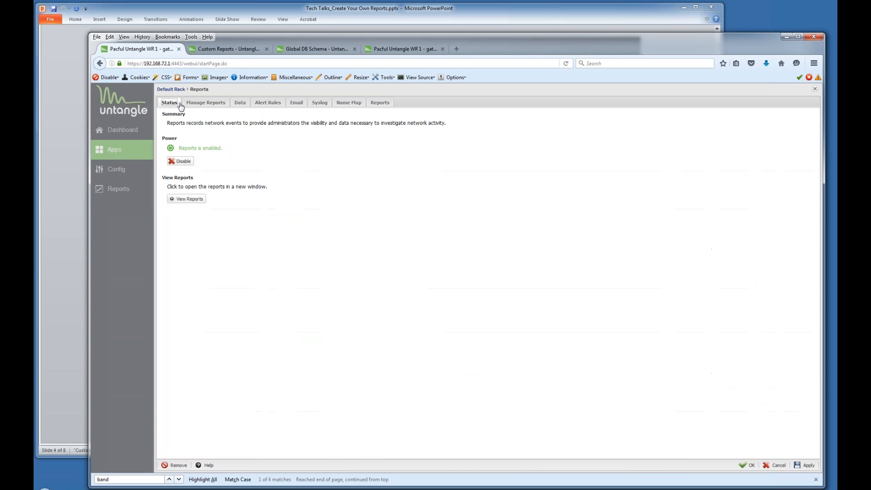
pyautogui.click(240, 104)
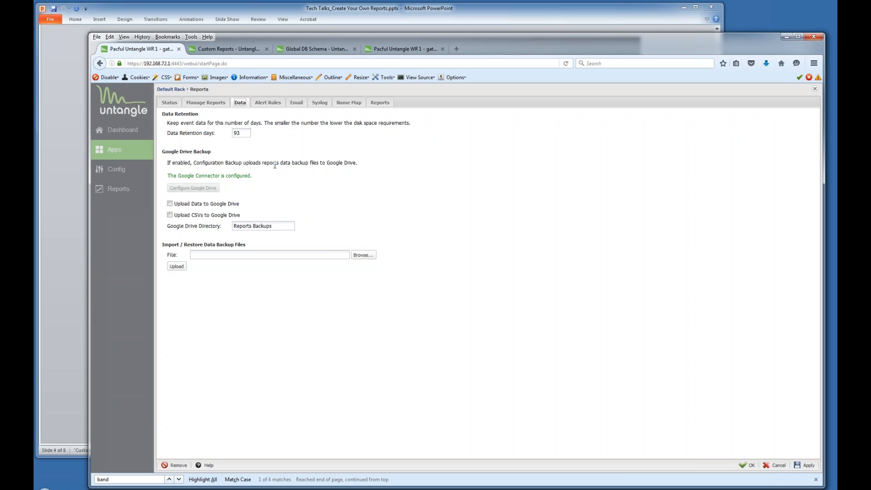
pyautogui.click(815, 92)
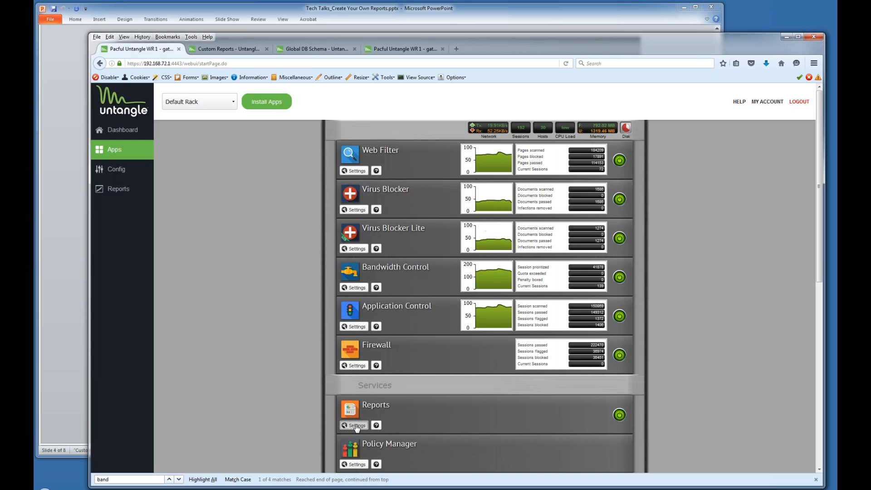
# Reopen Reports settings and scroll Manage Reports to the Network category's Bandwidth Usage report.
pyautogui.click(356, 426)
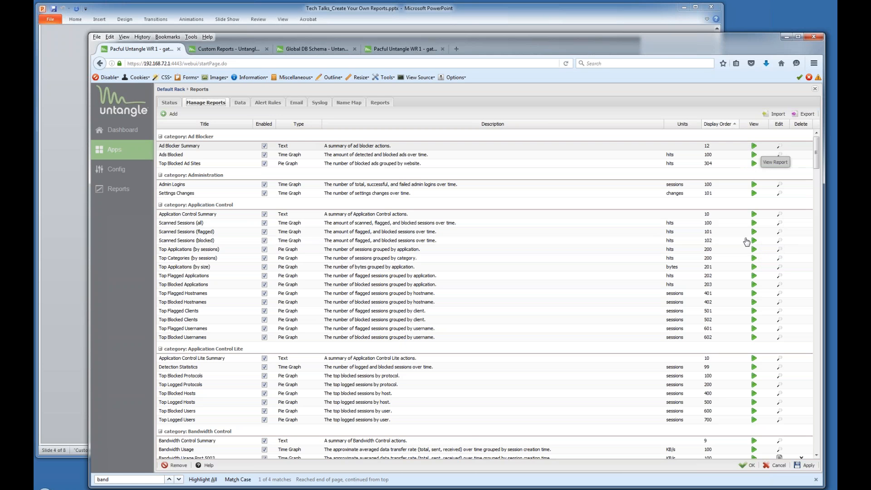
pyautogui.scroll(-1, 667, 290)
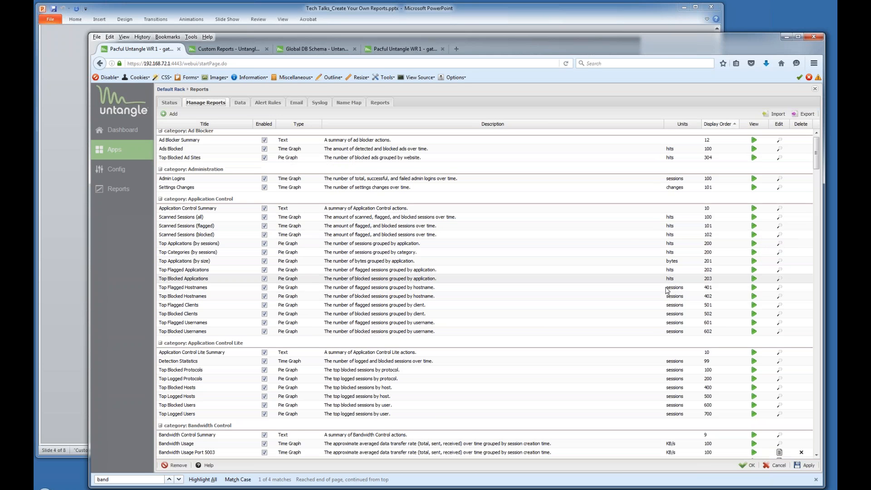
pyautogui.scroll(-10, 667, 290)
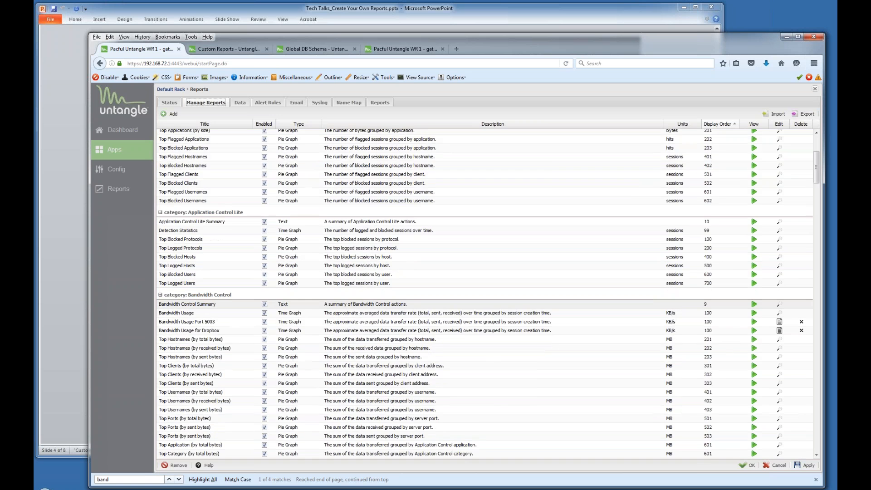
pyautogui.scroll(-20, 821, 209)
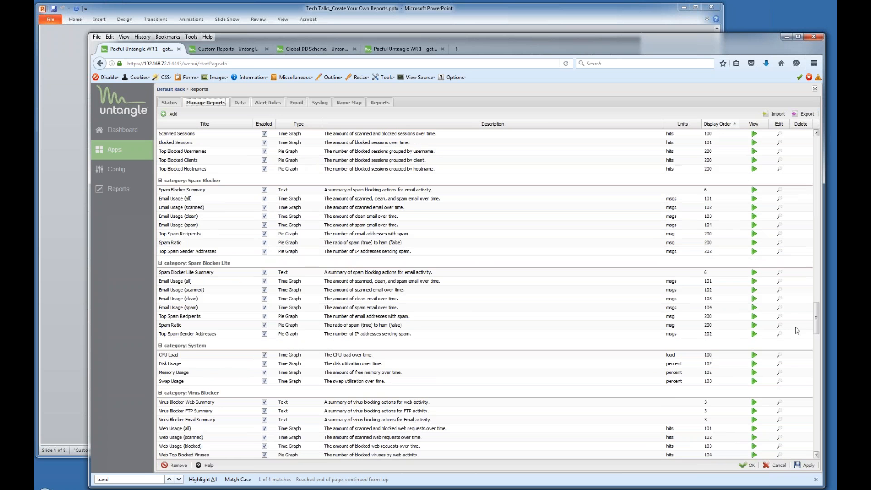
pyautogui.scroll(15, 796, 321)
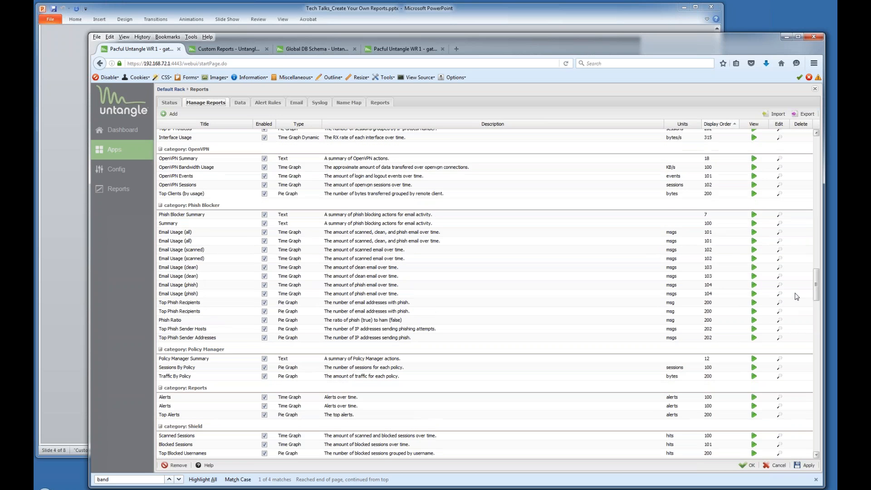
pyautogui.scroll(4, 796, 284)
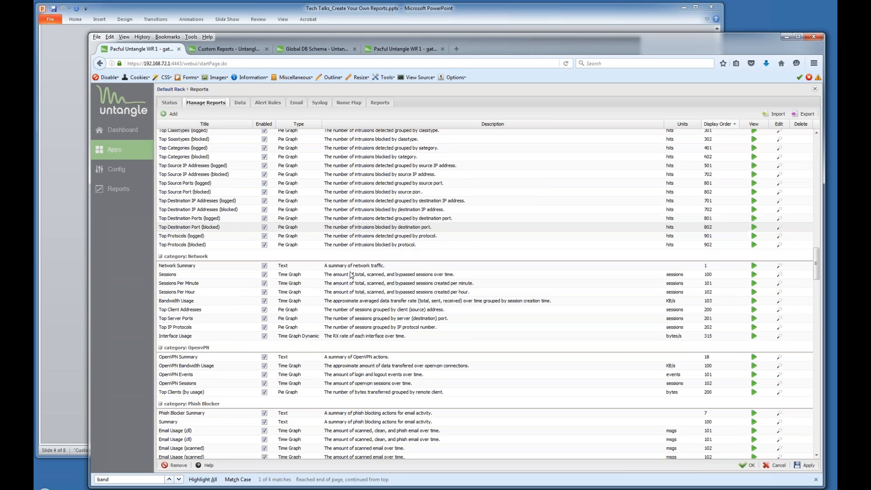
pyautogui.click(754, 302)
# Start the Bandwidth Usage report at 2016-04-14 8:00 AM and refresh the chart.
pyautogui.click(754, 301)
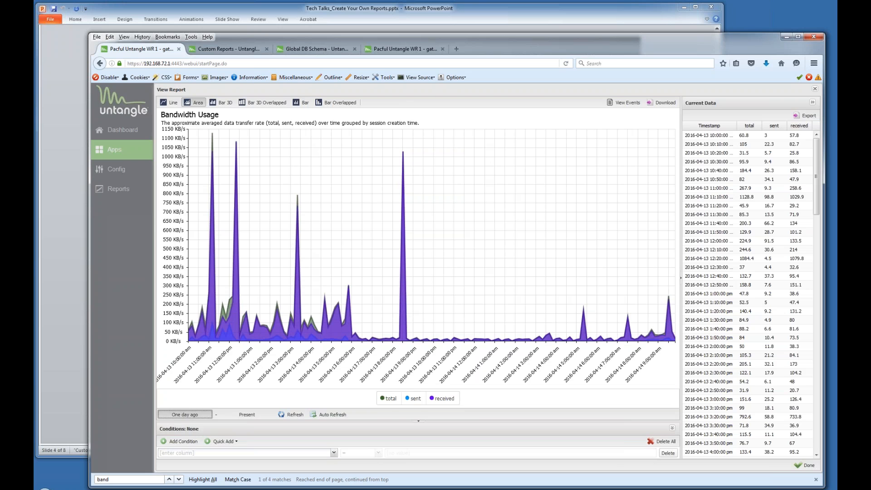
pyautogui.click(184, 414)
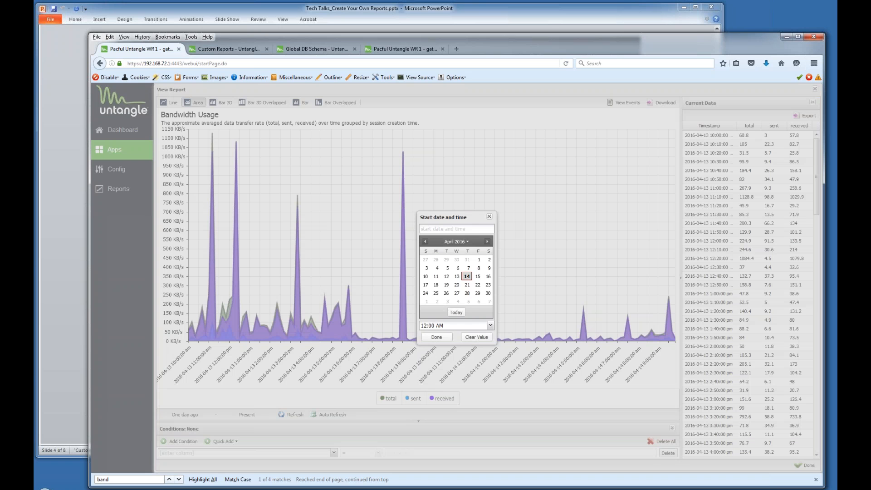
pyautogui.click(490, 326)
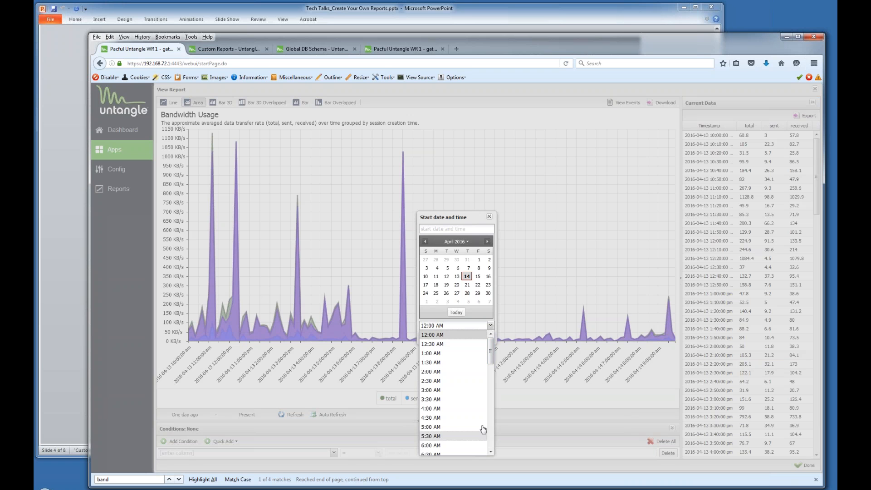
pyautogui.moveTo(494, 365); pyautogui.dragTo(491, 391)
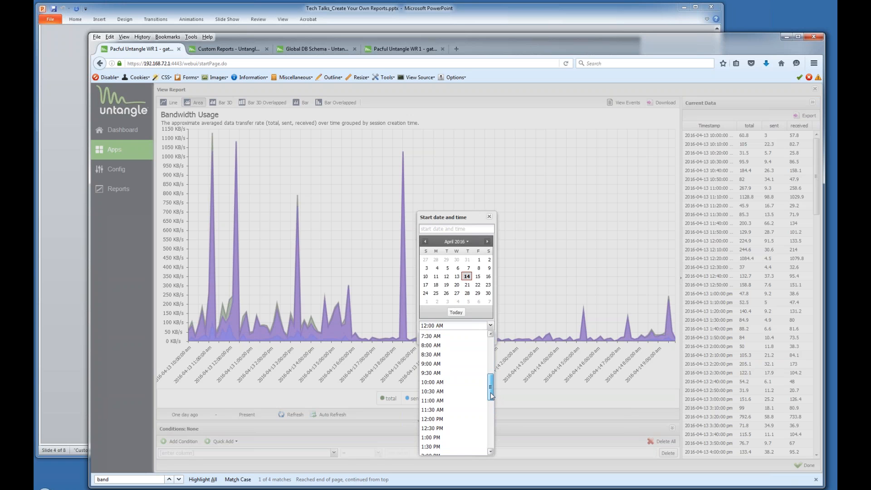
pyautogui.click(431, 345)
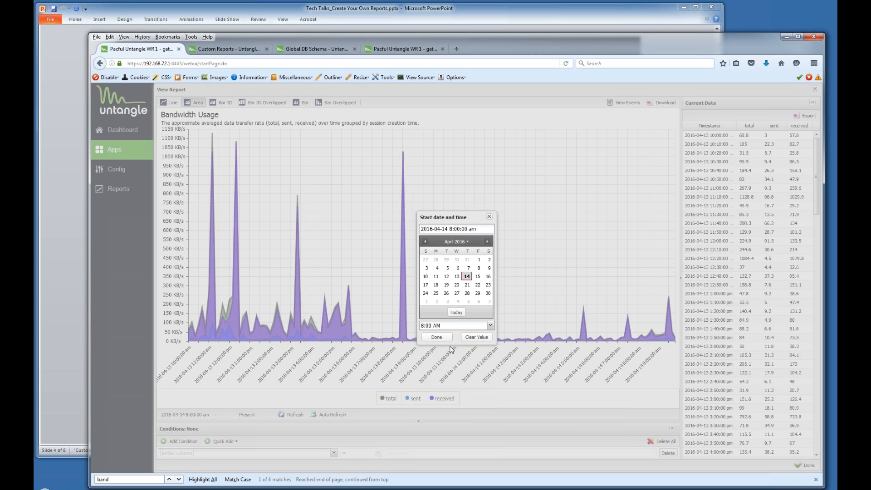
pyautogui.click(436, 337)
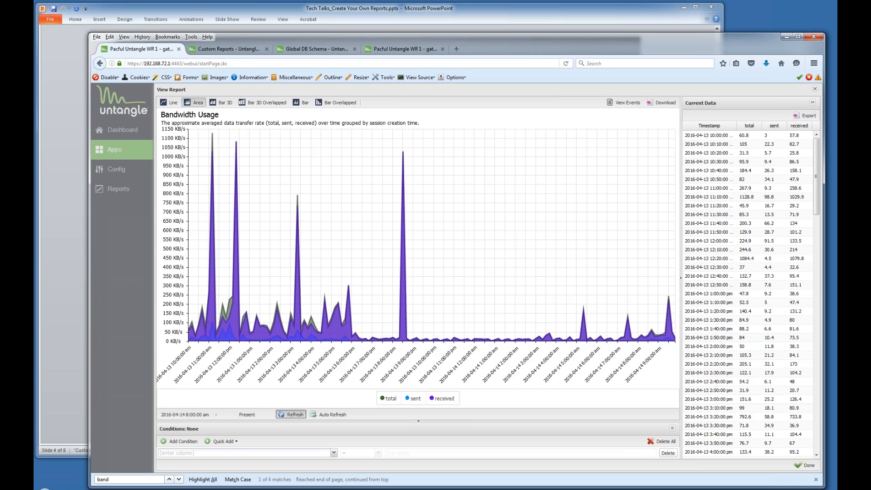
pyautogui.click(293, 414)
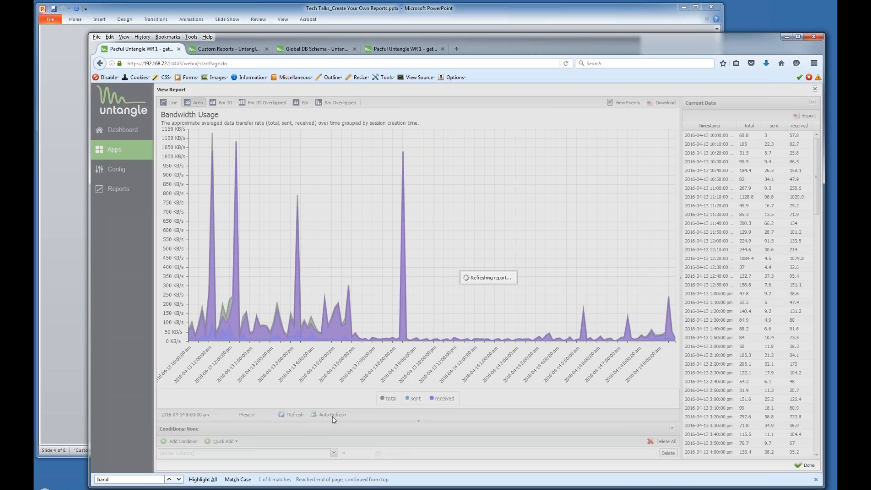
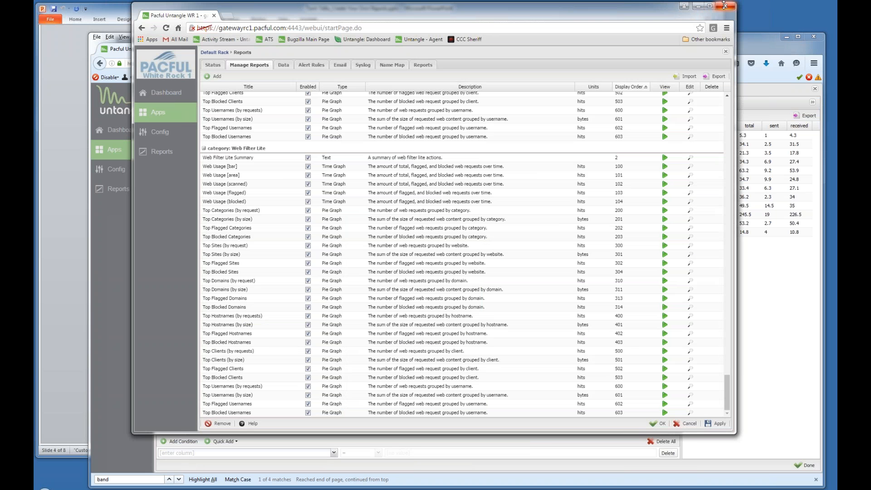
# Close the separate Manage Reports window so the Daily Report Summary email shows over the Bandwidth Usage report.
pyautogui.click(725, 7)
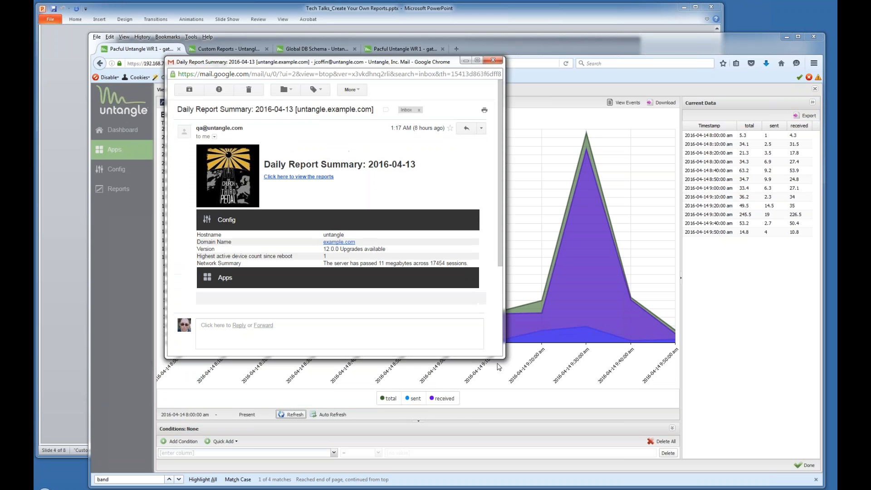
# Enlarge the 'Daily Report Summary: 2016-04-13' email to read it, then close it.
pyautogui.moveTo(504, 358); pyautogui.dragTo(727, 454)
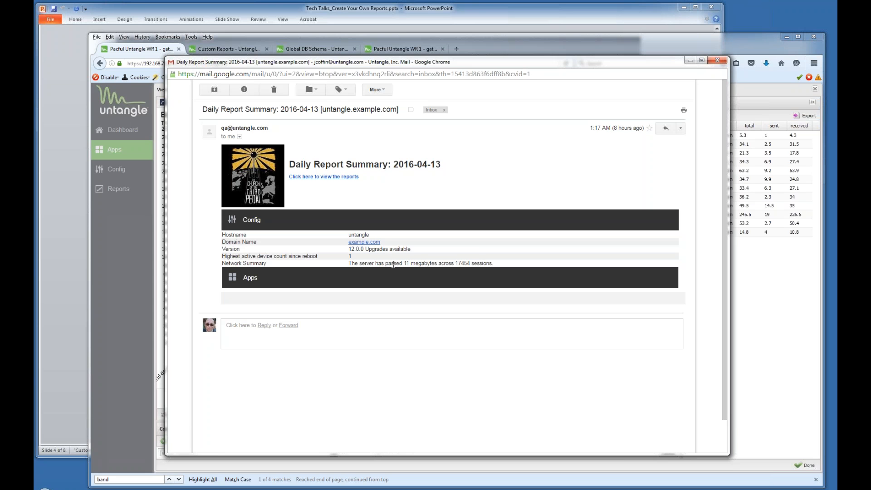
pyautogui.click(723, 63)
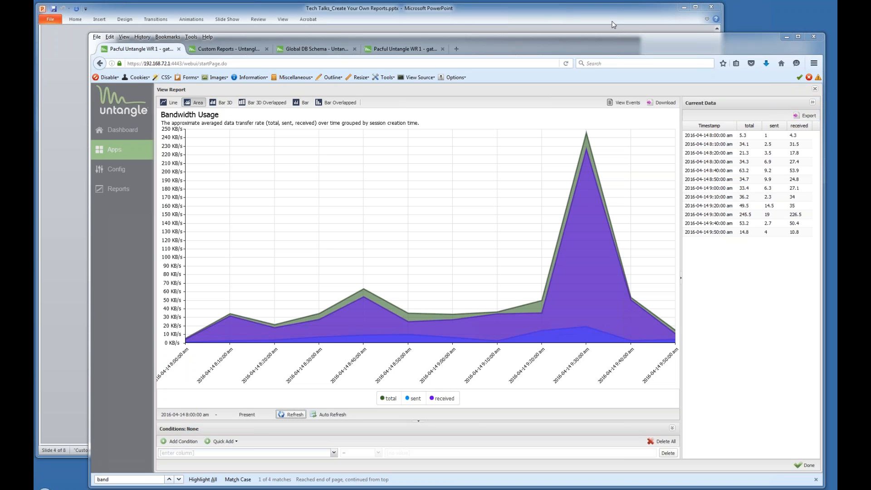
# Close the Bandwidth Usage report and Reports settings, then glance at Config's System settings.
pyautogui.click(815, 89)
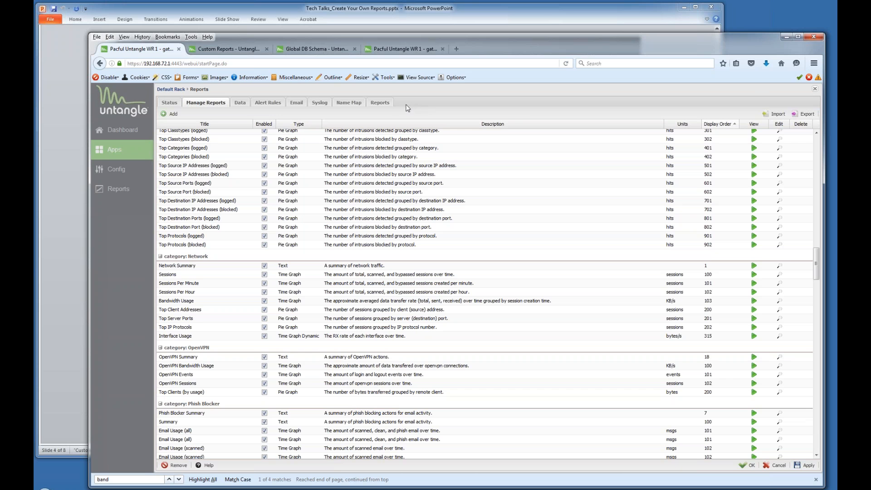
pyautogui.click(384, 103)
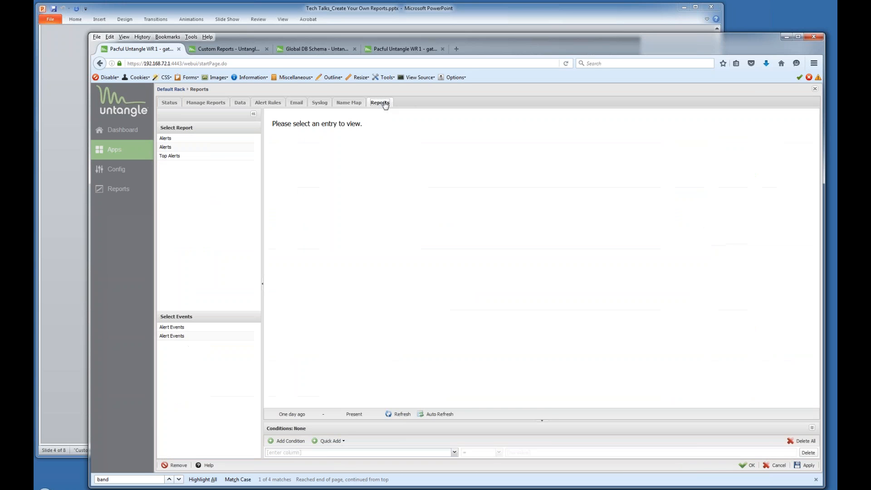
pyautogui.click(814, 89)
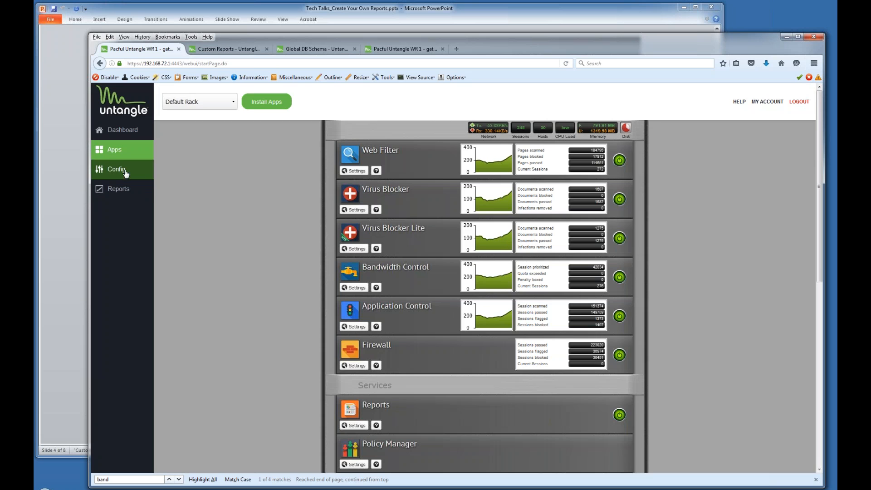
pyautogui.click(123, 171)
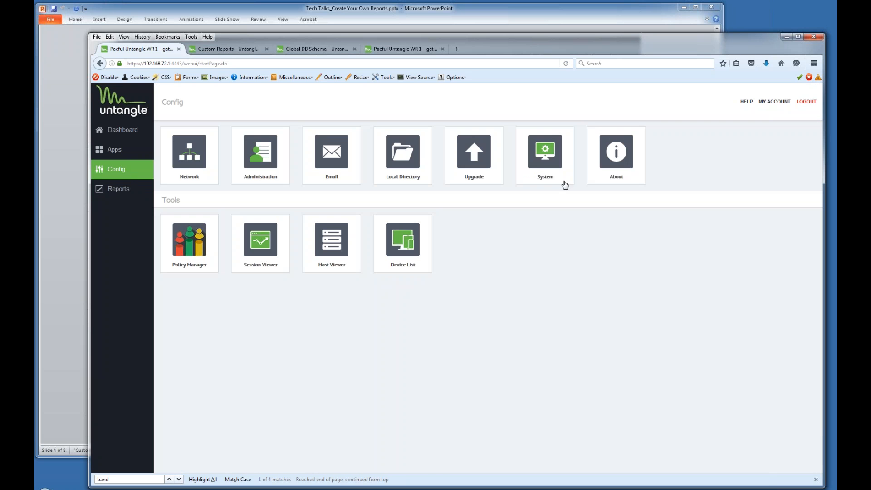
pyautogui.click(540, 165)
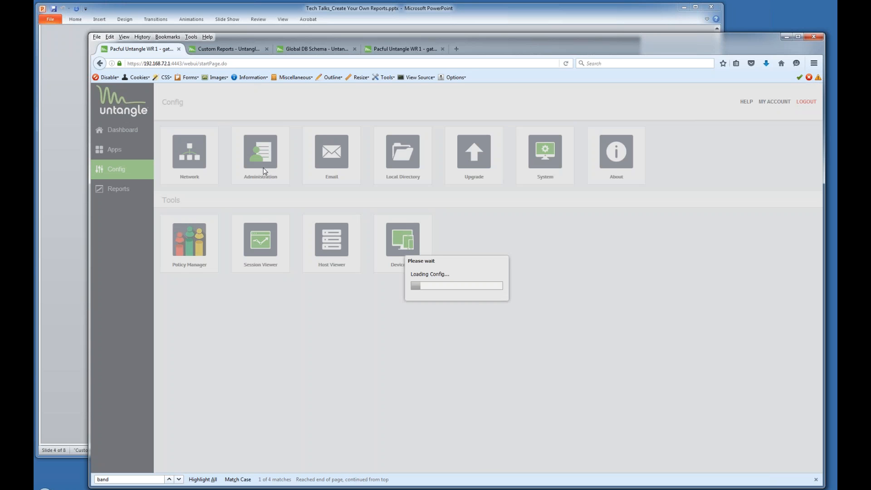
pyautogui.press('Escape')
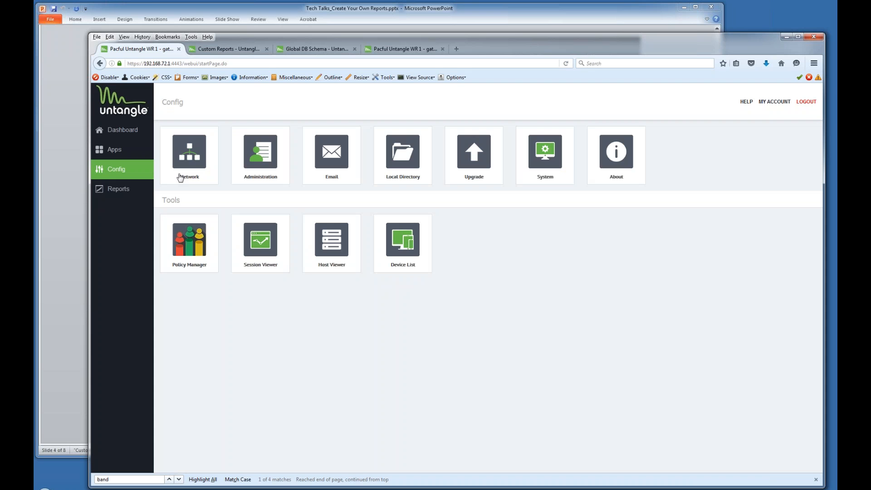
# Reopen the Reports app settings on the Email tab with its empty Reports Users list.
pyautogui.click(129, 196)
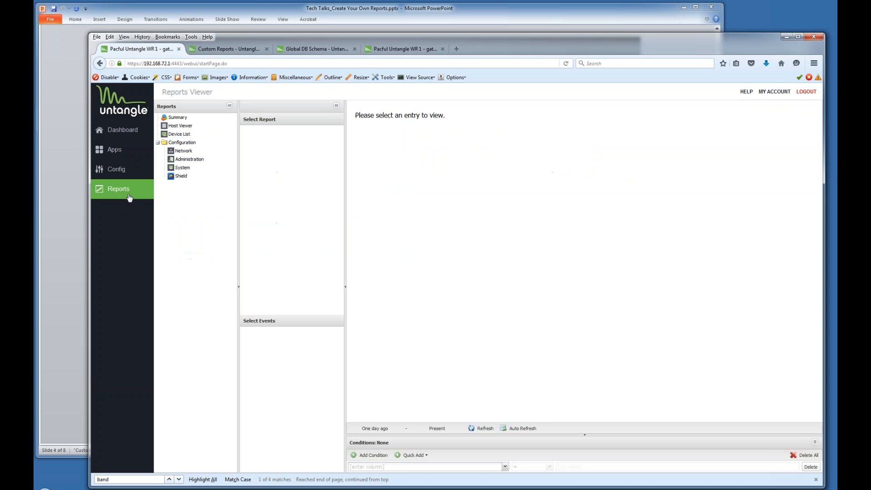
pyautogui.click(130, 169)
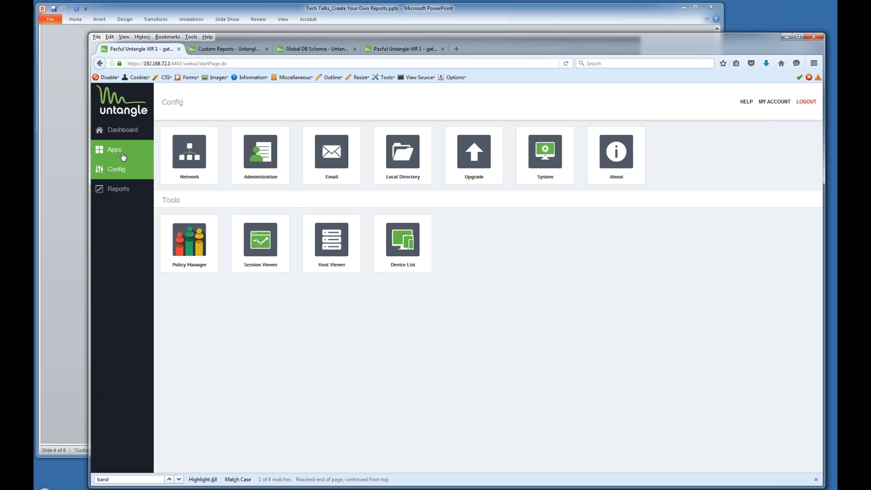
pyautogui.click(132, 156)
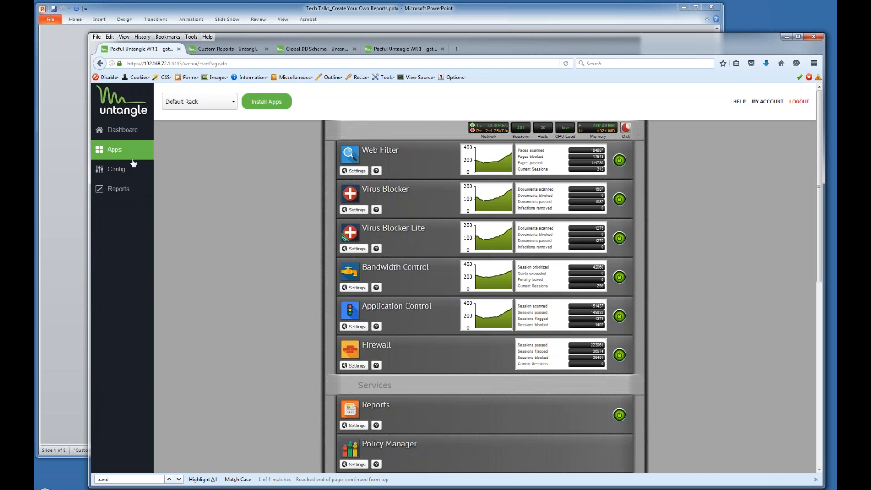
pyautogui.click(357, 426)
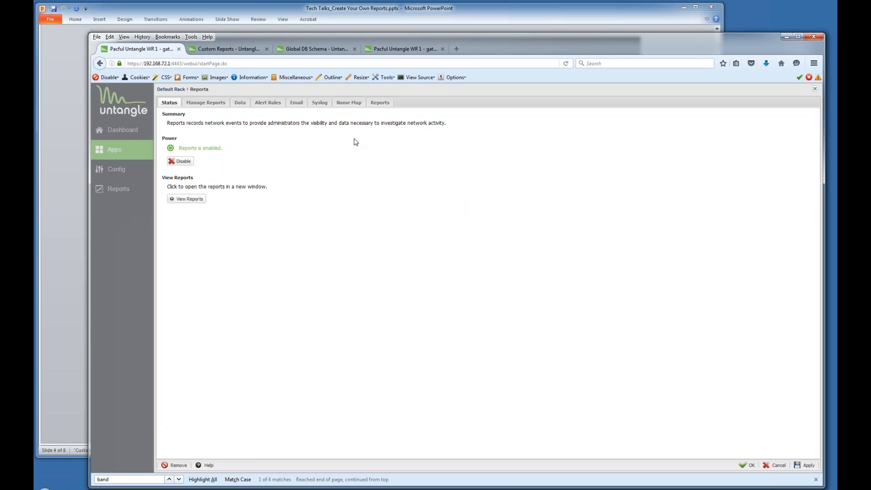
pyautogui.click(296, 102)
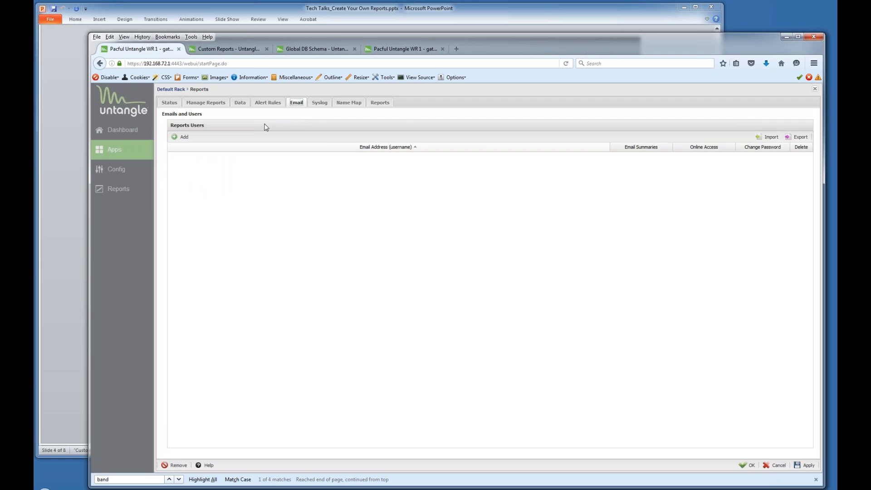
# Add a new reports user with a username and a matching password and confirmation.
pyautogui.click(184, 137)
pyautogui.doubleClick(254, 143)
pyautogui.write('oe')
pyautogui.press('BackSpace')
pyautogui.write('jhoe')
pyautogui.moveTo(244, 179); pyautogui.dragTo(170, 178)
pyautogui.write('123456')
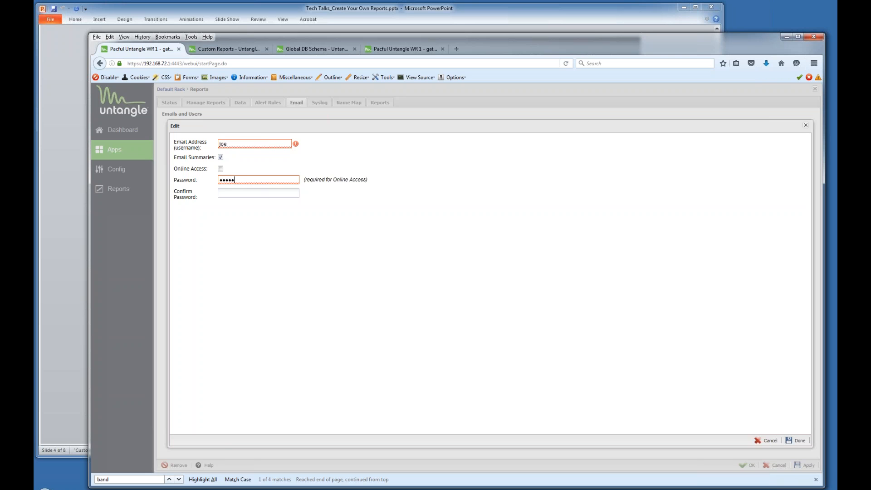
pyautogui.write('123456')
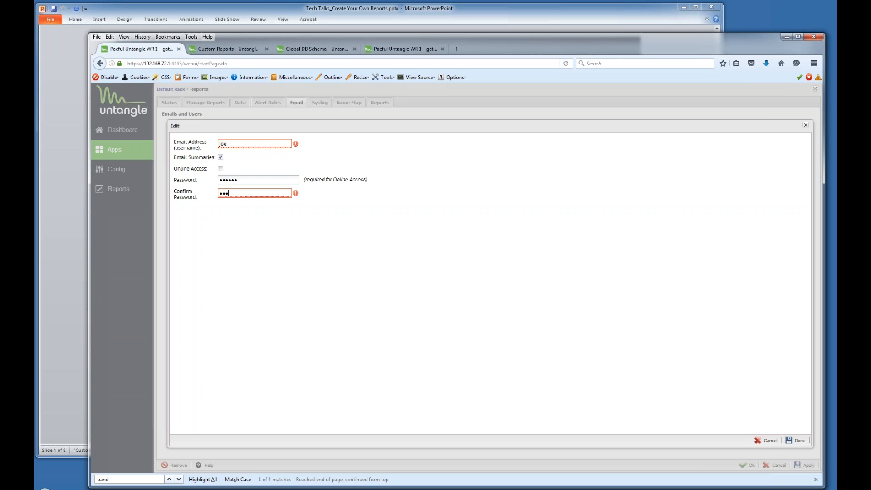
# Enable Online Access and disable Email Summaries for the new user, then select the gateway address.
pyautogui.click(220, 169)
pyautogui.click(221, 158)
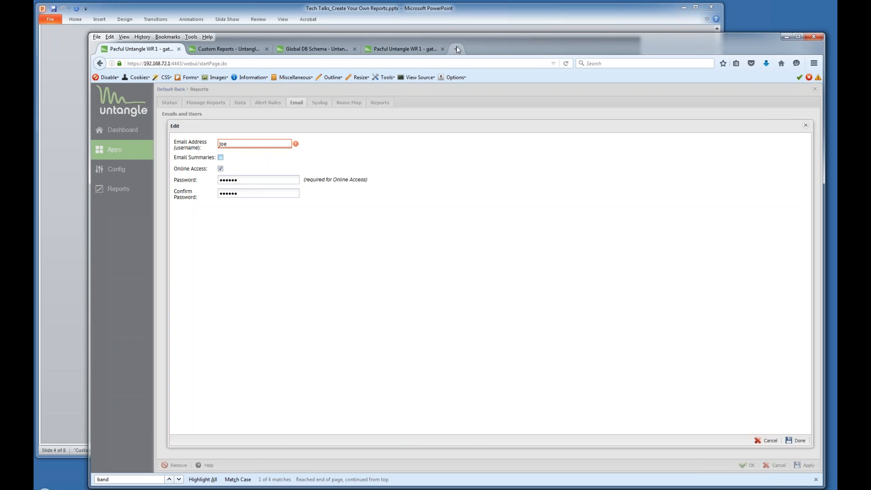
pyautogui.moveTo(184, 63); pyautogui.dragTo(127, 63)
pyautogui.hotkey('ctrl', 'c')
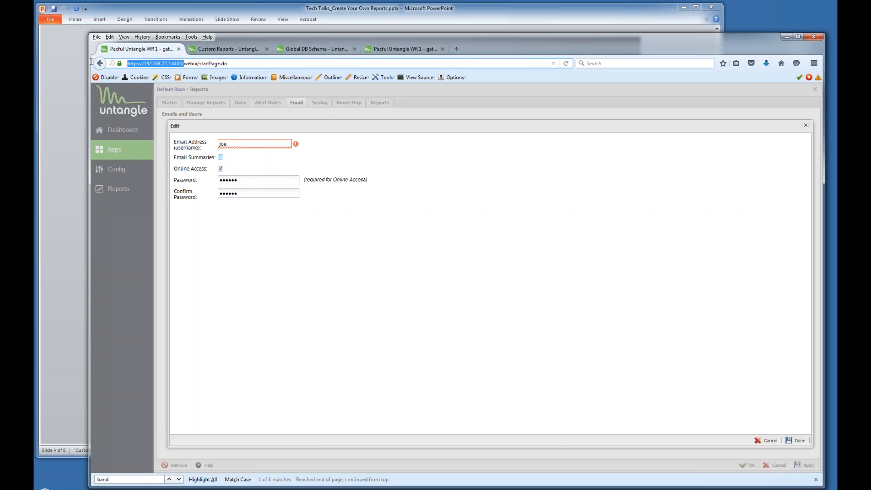
# Load the standalone Reports page at the gateway address plus 'reports' in a new tab.
pyautogui.click(457, 47)
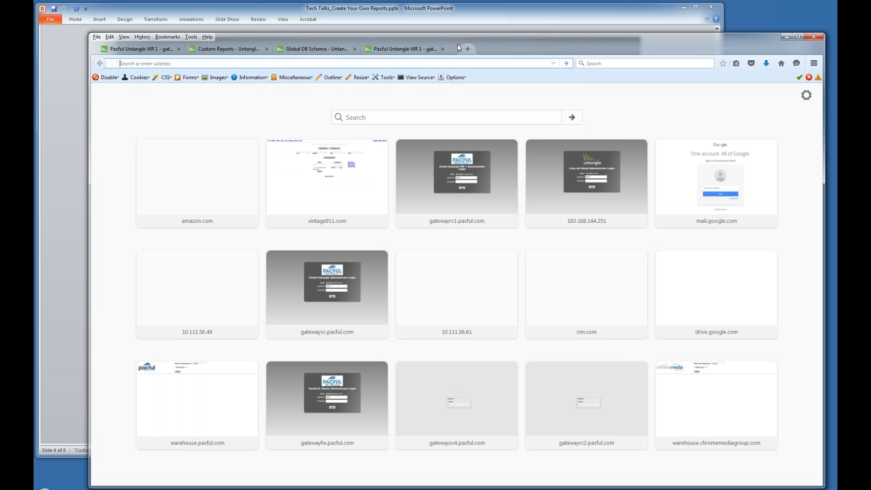
pyautogui.hotkey('ctrl', 'v')
pyautogui.write('reports')
pyautogui.press('Return')
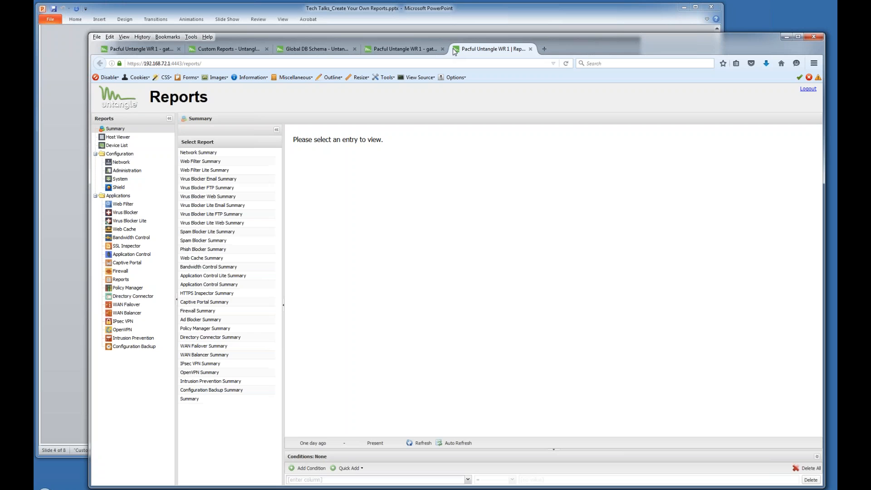
# Discard the unsaved report-user edit in the admin tab, then return to the Reports page.
pyautogui.click(157, 50)
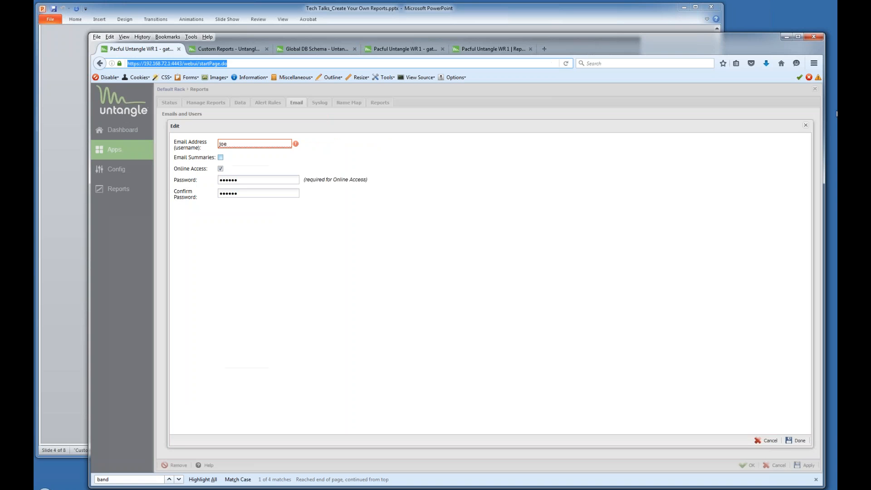
pyautogui.click(807, 128)
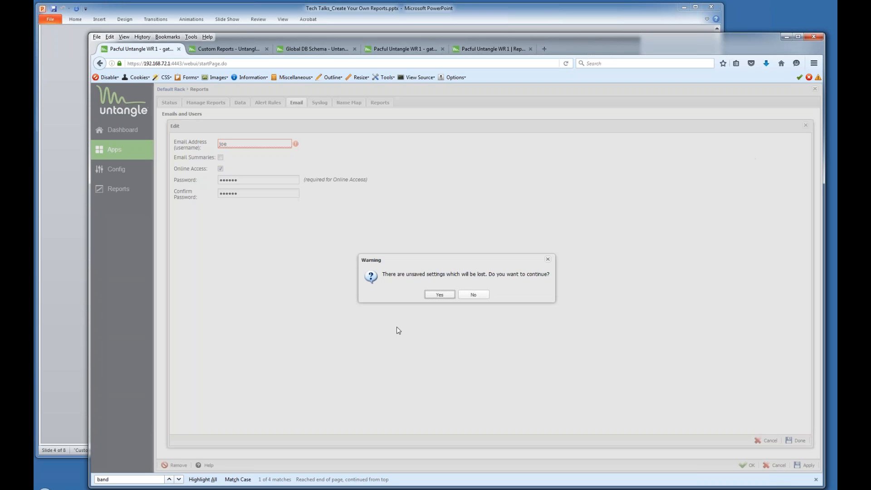
pyautogui.click(439, 295)
pyautogui.click(473, 47)
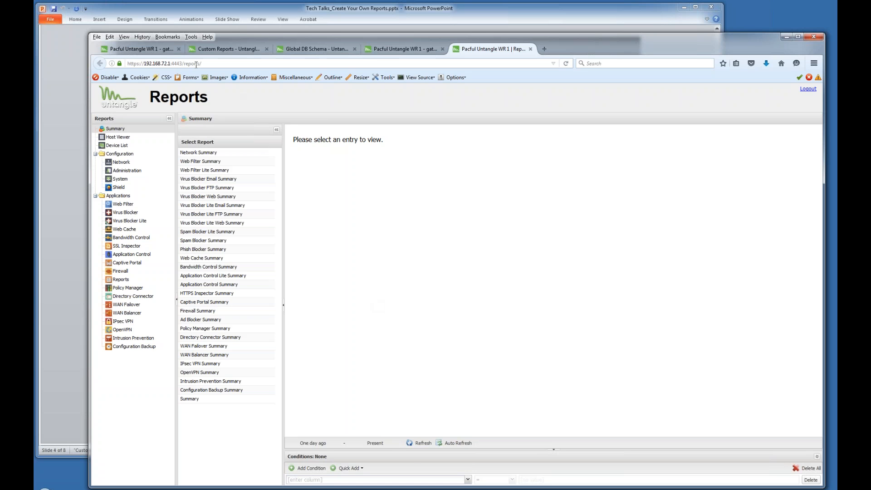
# Return to the gateway administration tab after reviewing the standalone Reports page.
pyautogui.click(158, 50)
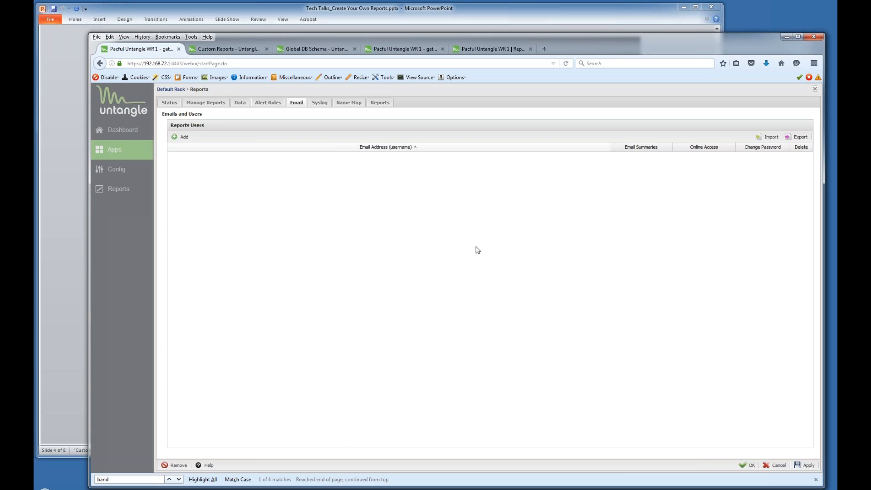
# Close Reports settings and browse the Dashboard widgets like Web Filter Top Domains, then manage widgets.
pyautogui.click(815, 89)
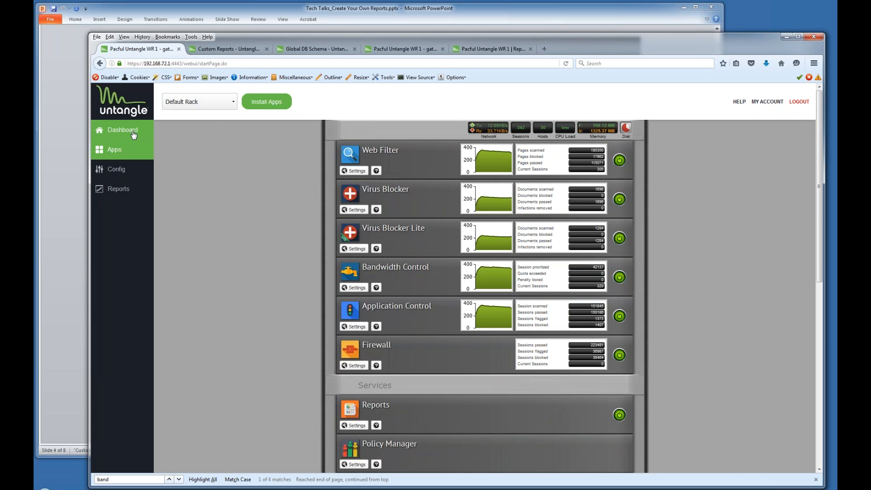
pyautogui.click(133, 132)
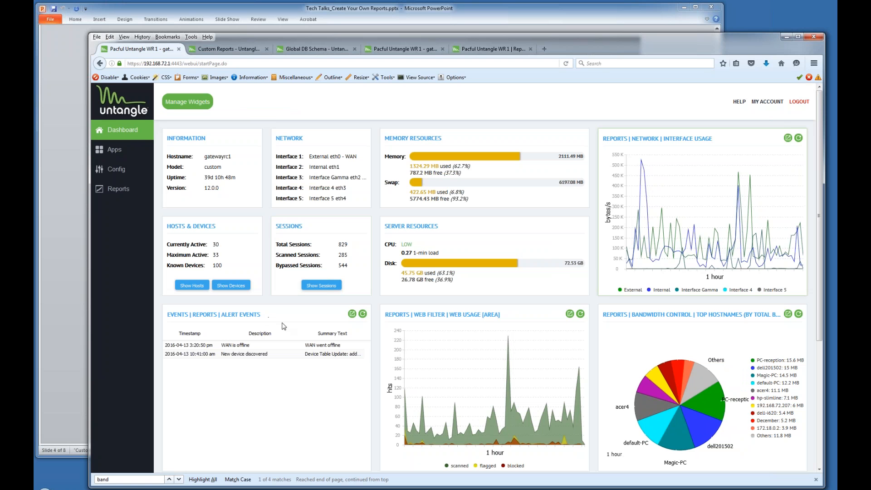
pyautogui.scroll(-5, 282, 326)
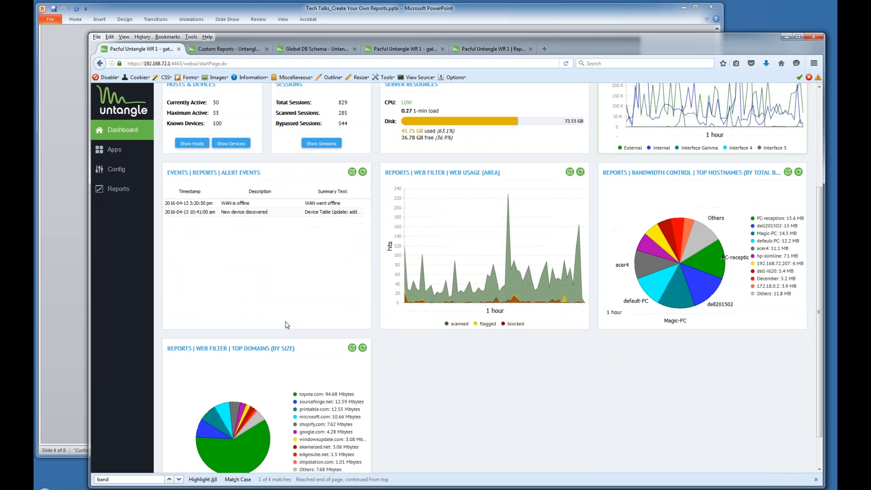
pyautogui.scroll(-1, 285, 324)
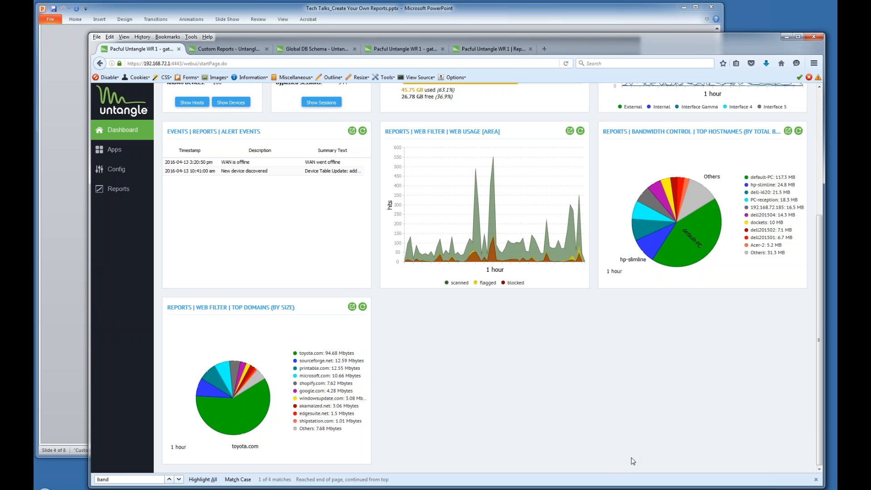
pyautogui.scroll(5, 608, 464)
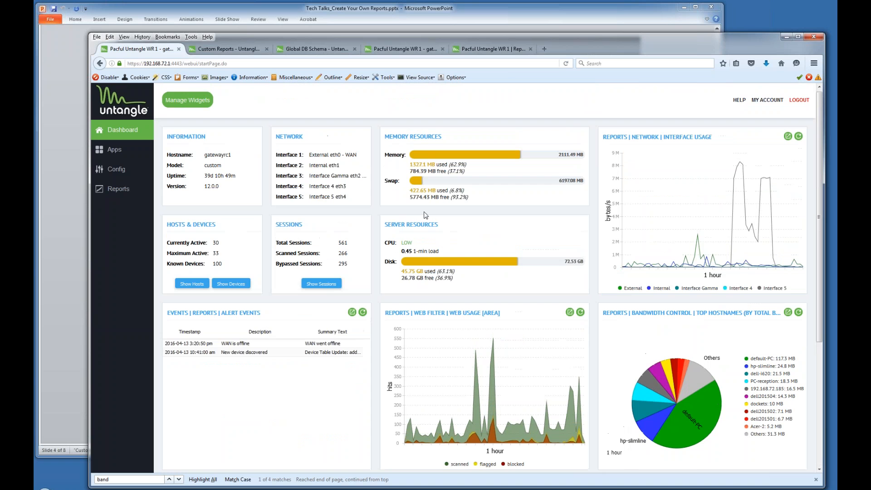
pyautogui.click(197, 103)
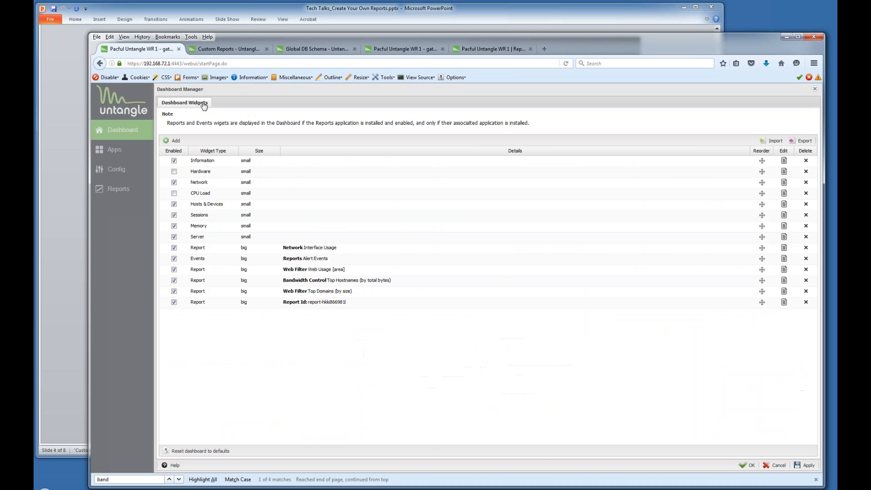
pyautogui.click(785, 270)
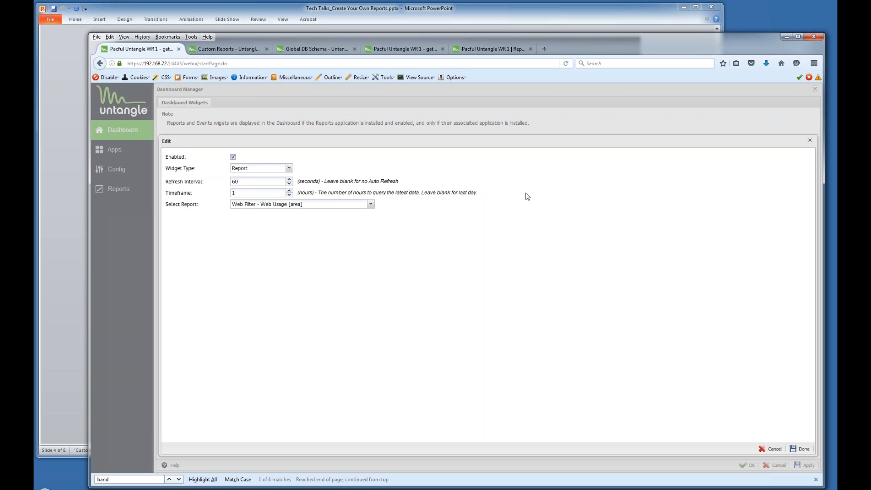
pyautogui.click(810, 142)
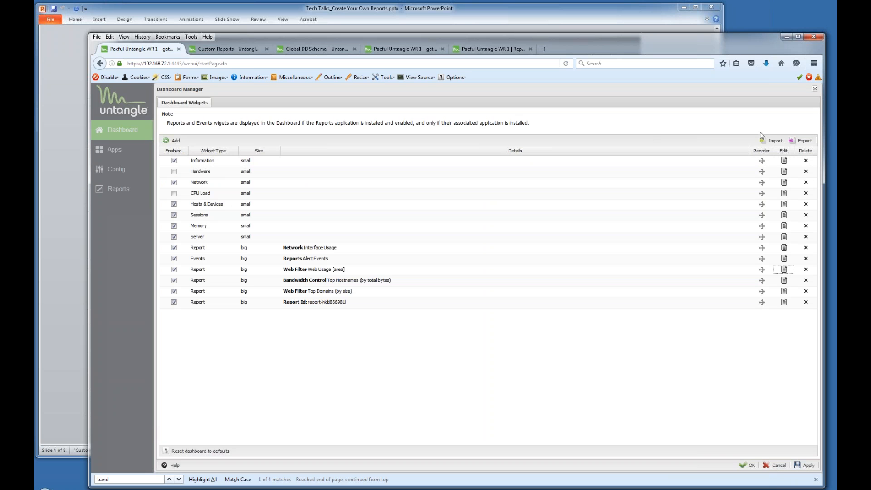
pyautogui.click(815, 90)
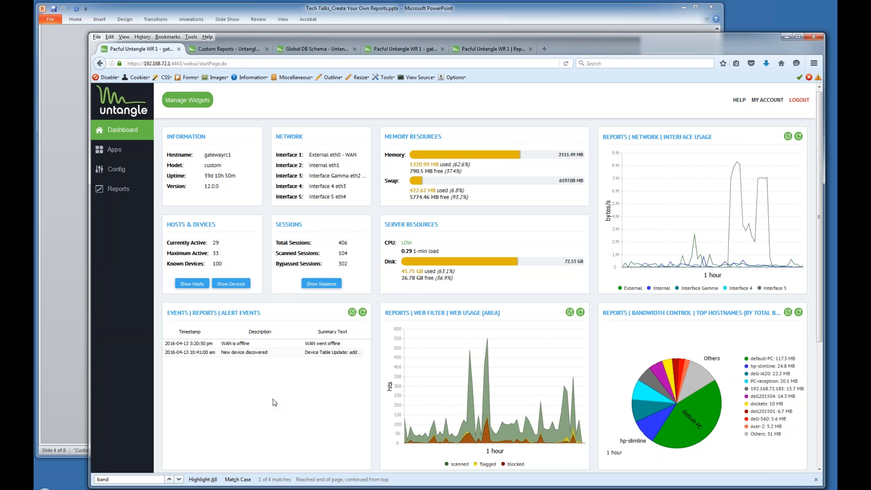
pyautogui.click(417, 17)
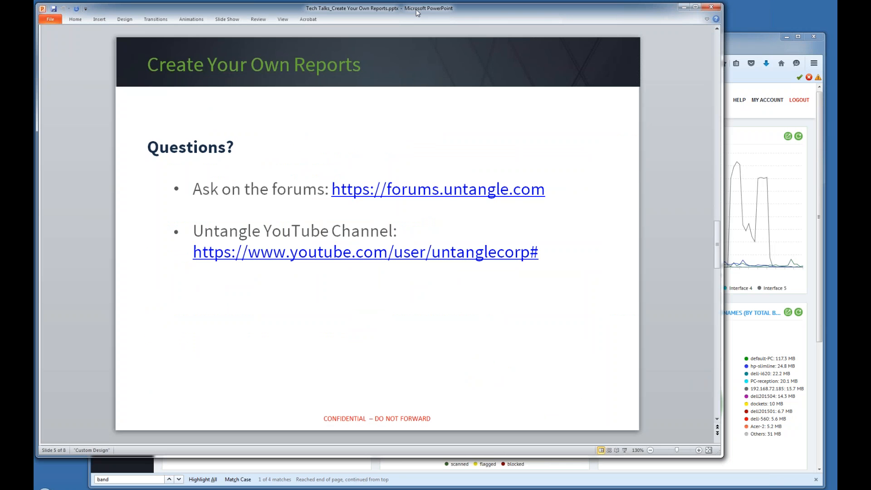
# Preview the Professional Services slide, then return to slide 5, 'Questions?'.
pyautogui.press('pagedown')
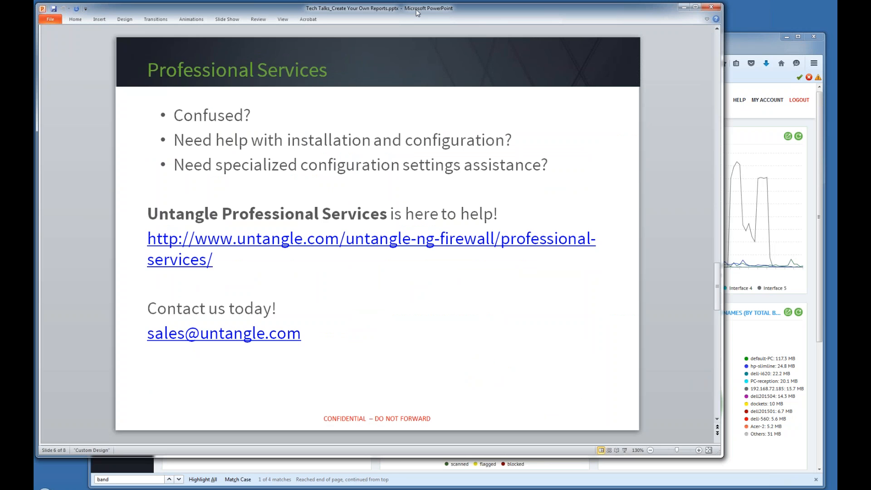
pyautogui.press('pageup')
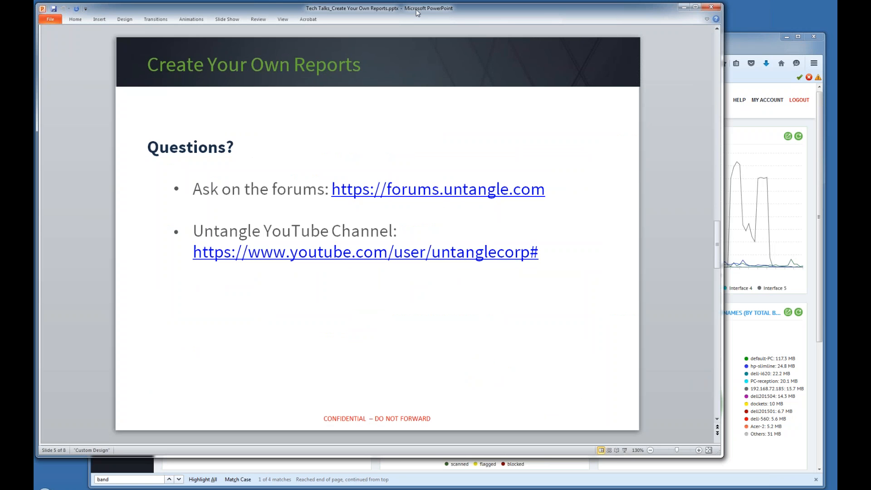